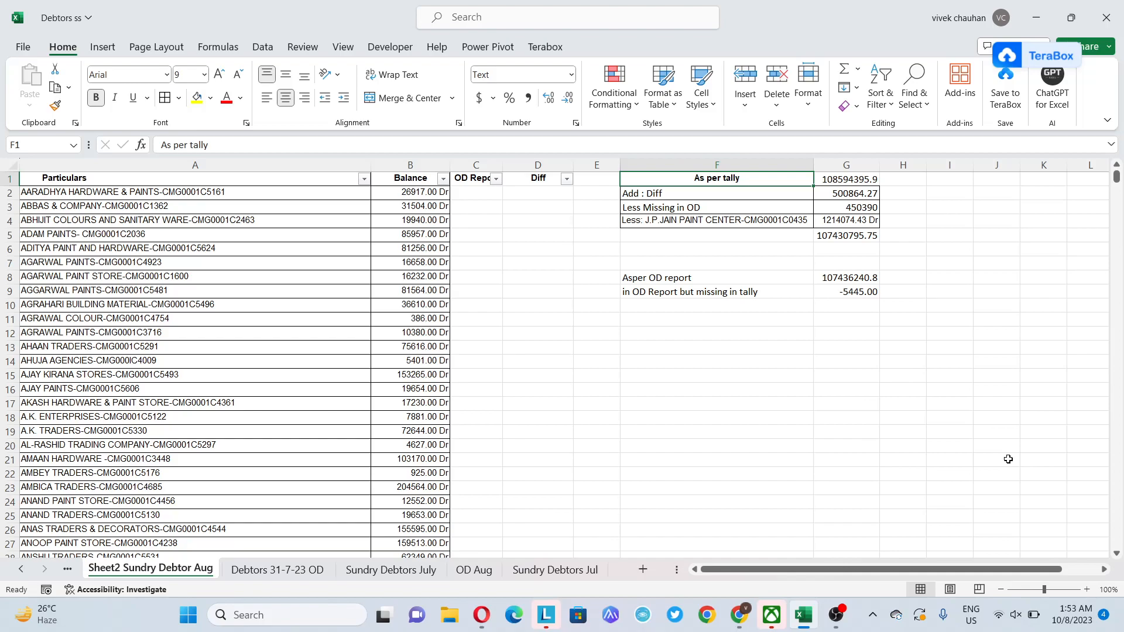
- Highlight the Tally versus OD report reconciliation summary in F1:G9 to review it
key(Down)
key(Up)
key(shift+Down)
key(shift+Down)
key(shift+Down)
key(shift+Down)
key(shift+Down)
key(shift+Down)
key(shift+Down)
key(shift+Down)
key(shift+Right)
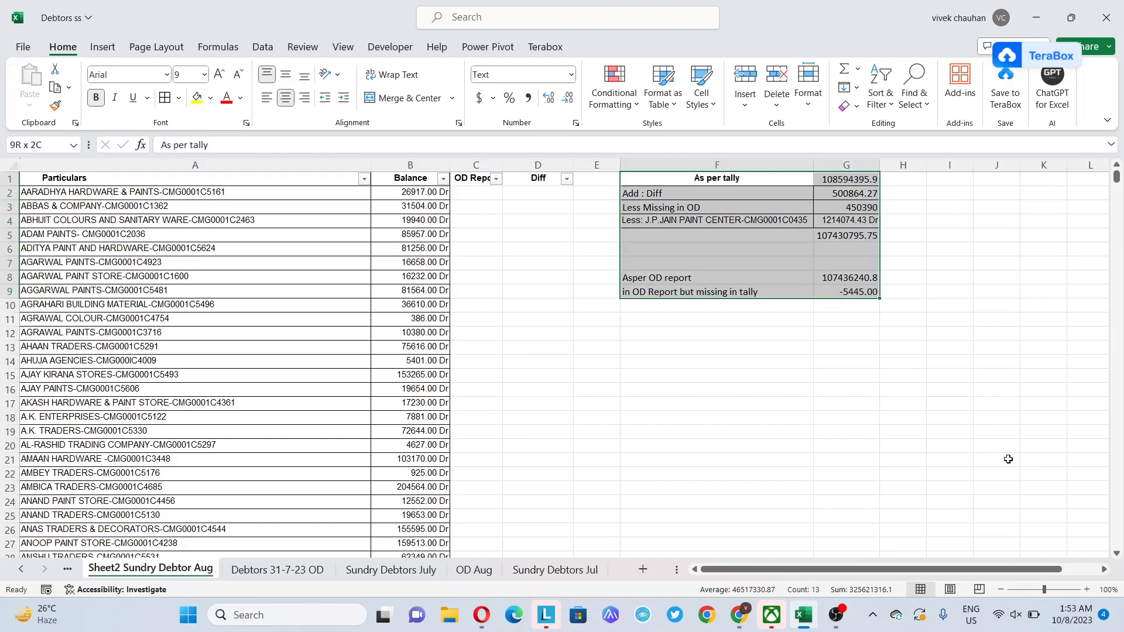
- Insert a blank column at column E, between the debtor table and the reconciliation summary
key(Left)
key(ctrl+space)
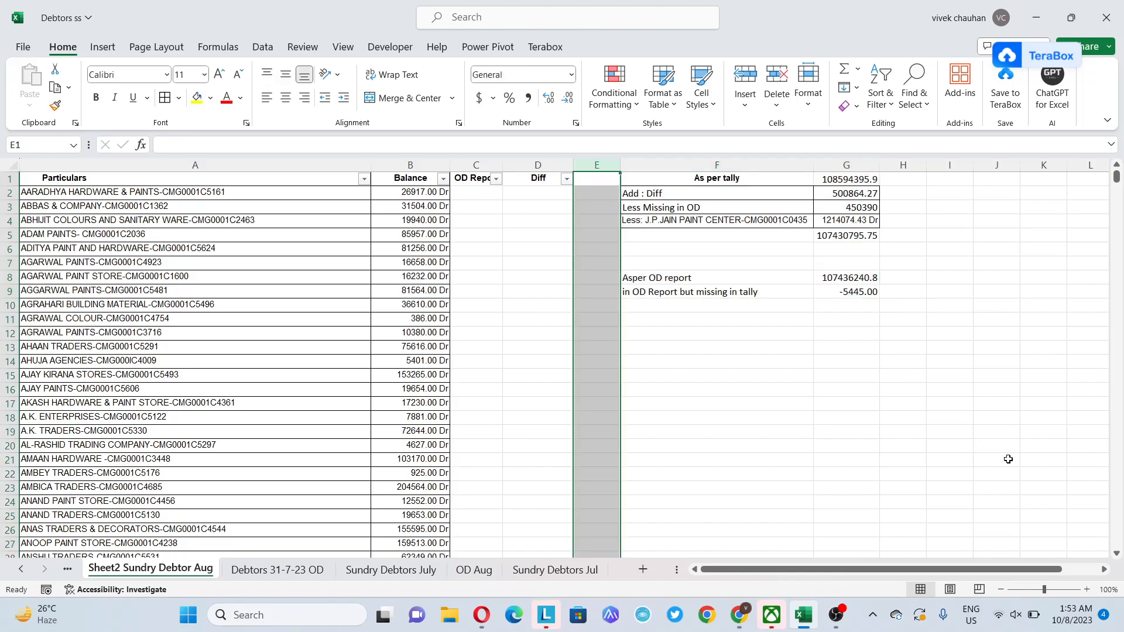
key(ctrl+shift+plus)
- Insert three blank rows above the header row of the debtor table
key(Left)
key(Left)
key(Left)
key(Left)
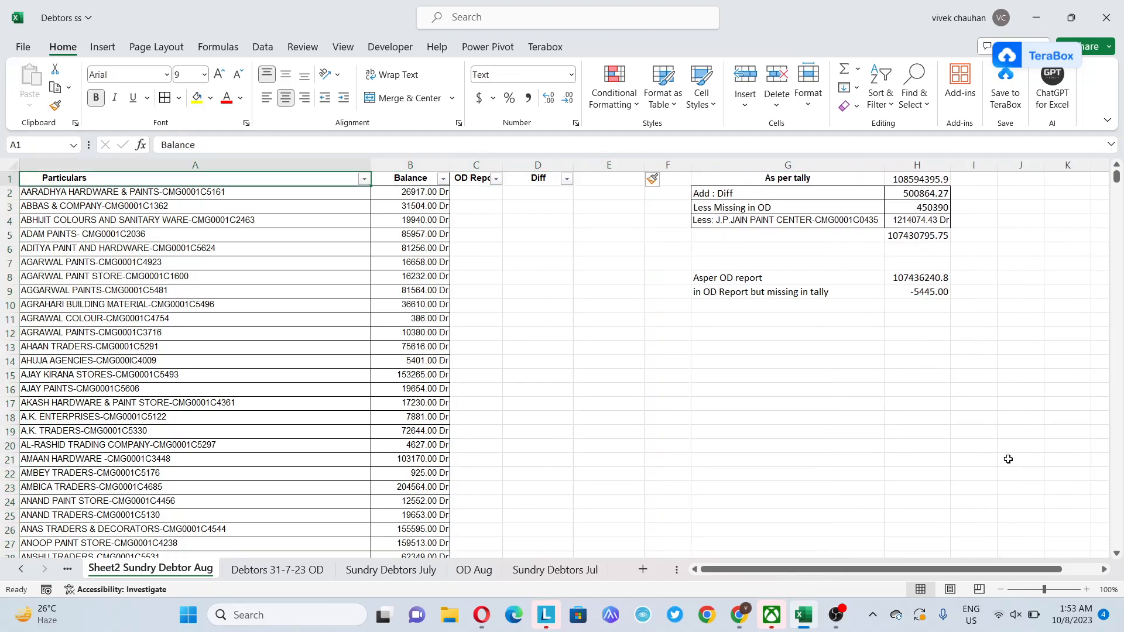
key(Right)
key(Right)
key(Right)
key(Right)
key(Left)
key(Left)
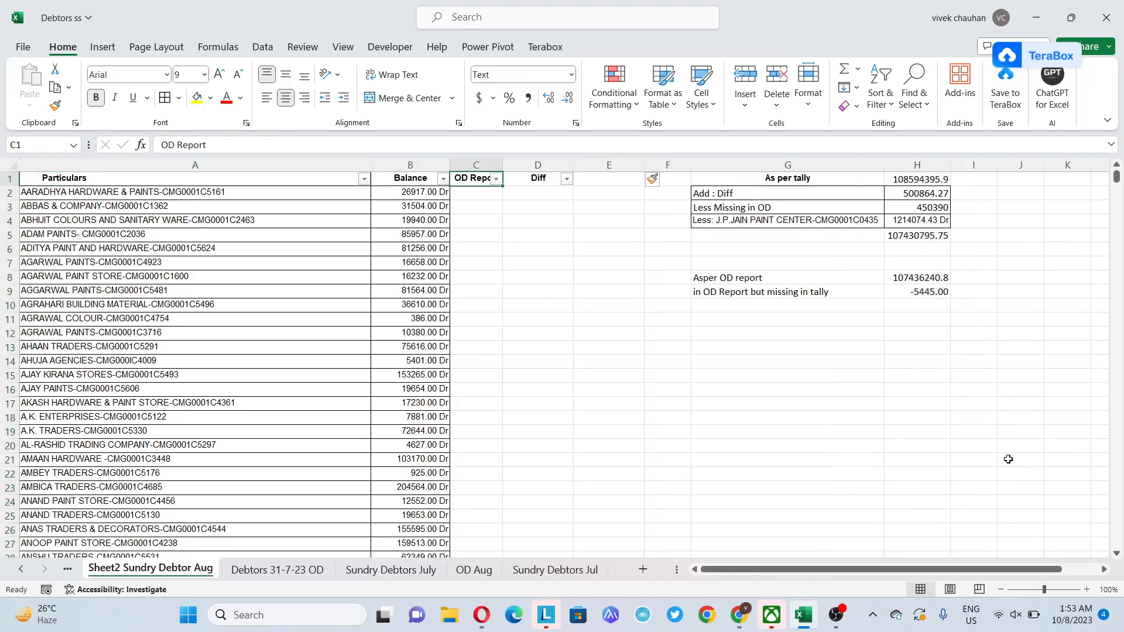
key(shift+space)
key(ctrl+shift+plus)
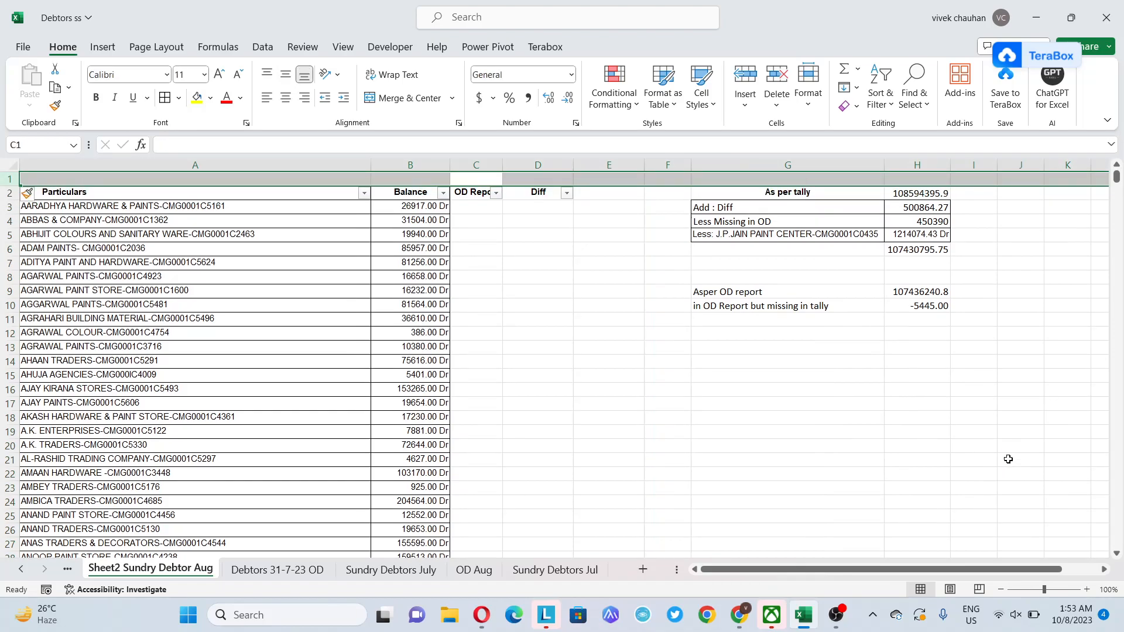
key(ctrl+z)
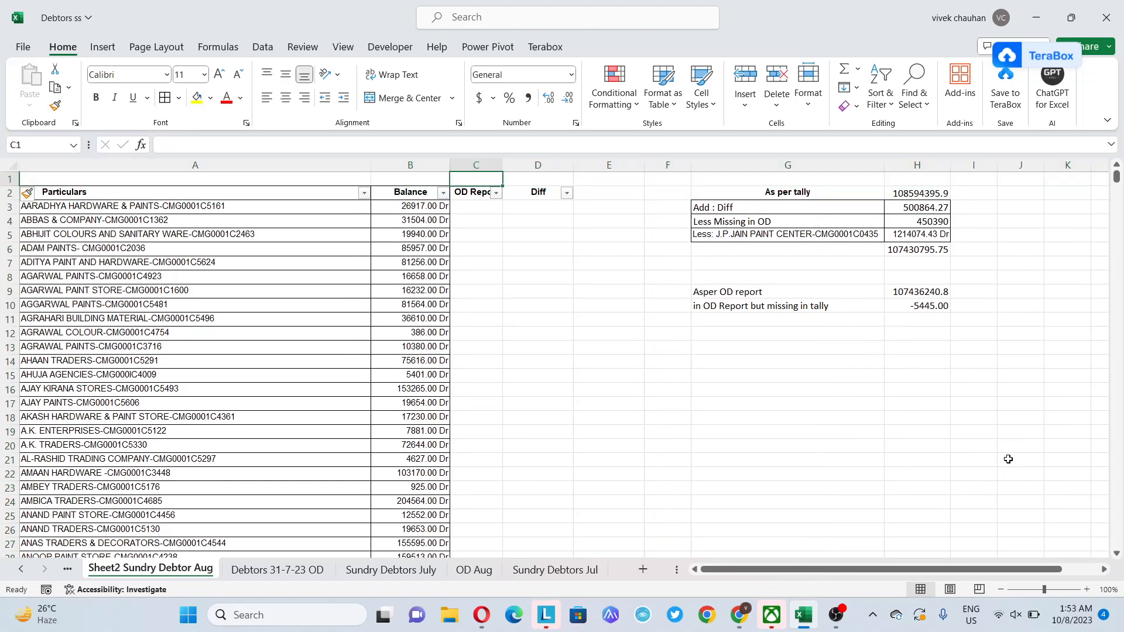
key(ctrl+y)
key(ctrl+shift+plus)
key(ctrl+shift+plus)
key(ctrl+Home)
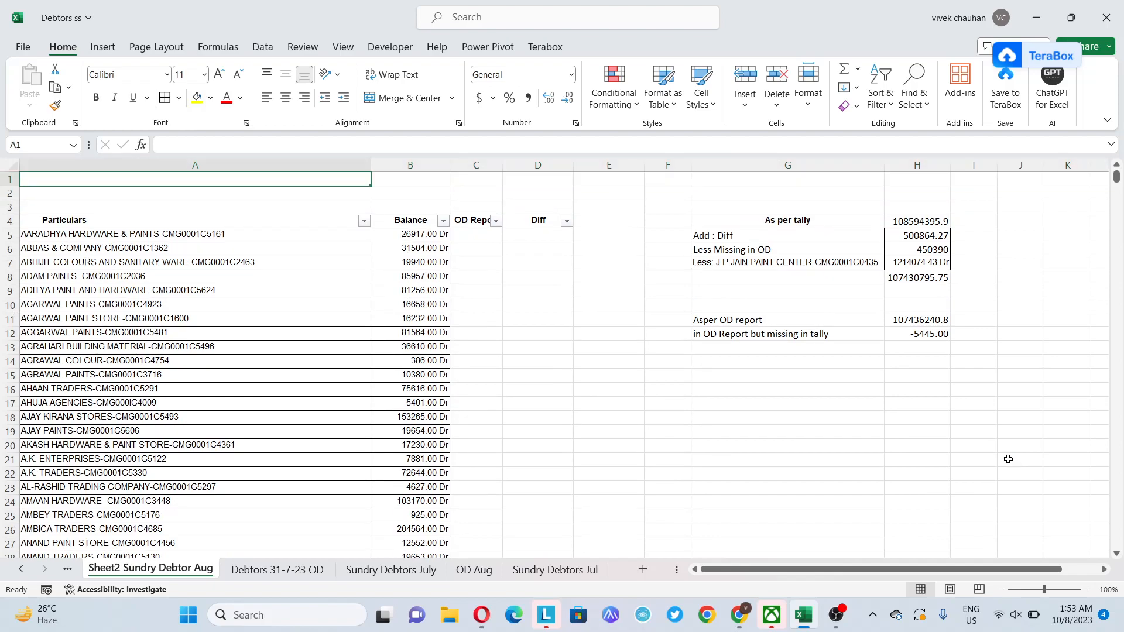
- Enter the title "Tally Data" in cell A1
text(Tallu)
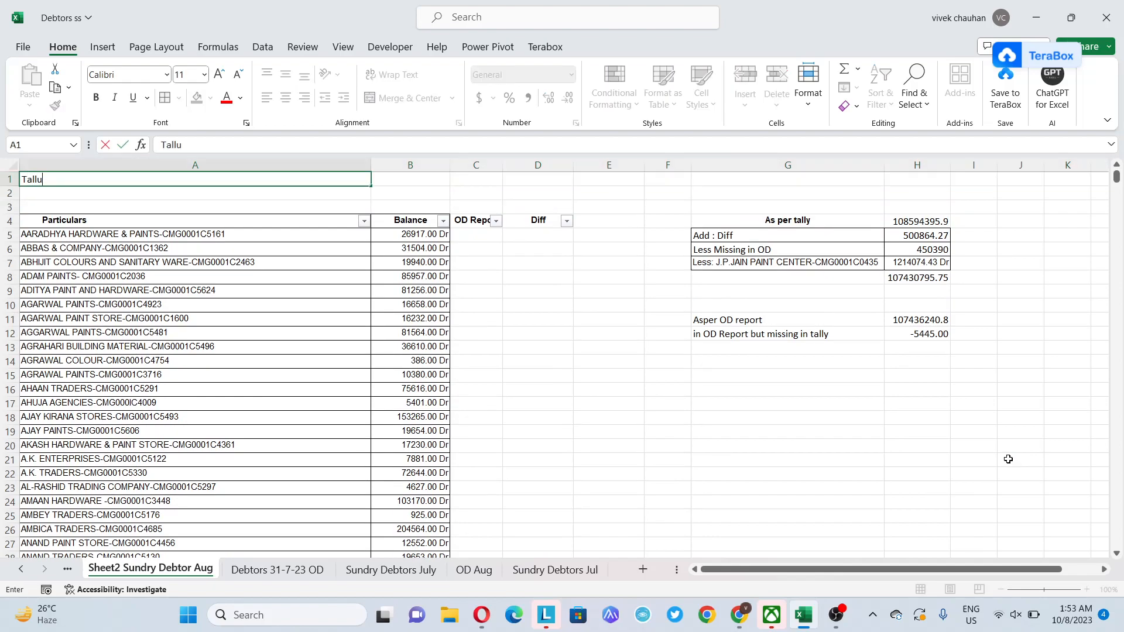
text(y Data)
key(Return)
- Enter the subtitle "Sundry debtor" in cell A2
key(Down)
key(Down)
key(Right)
key(Down)
key(Up)
key(Up)
key(Up)
key(Up)
key(Left)
key(Down)
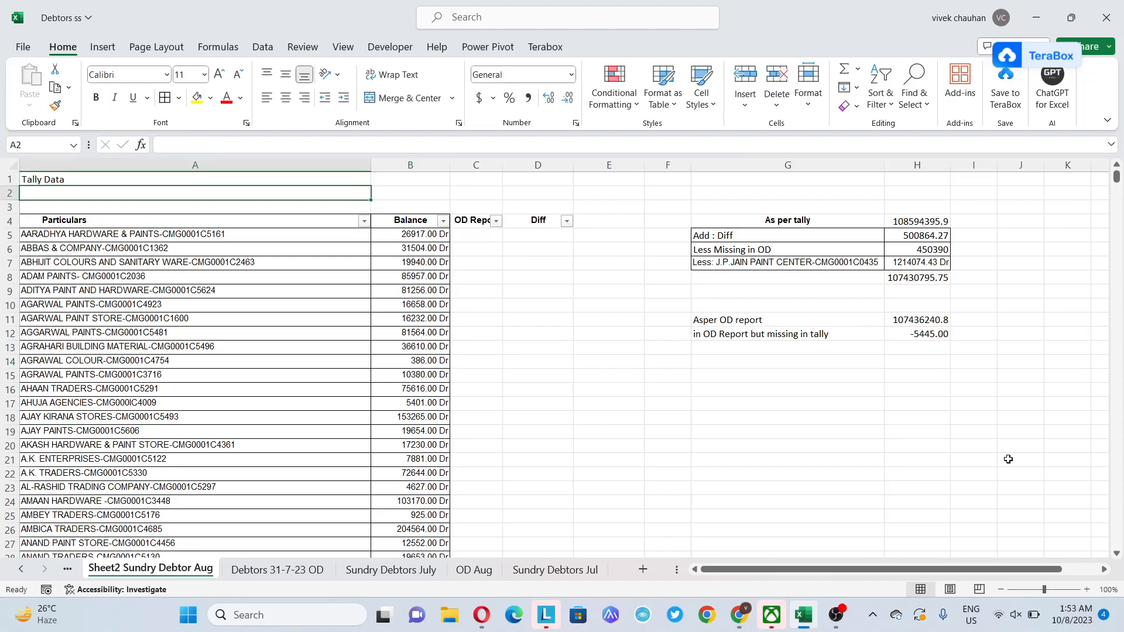
text(Sundr)
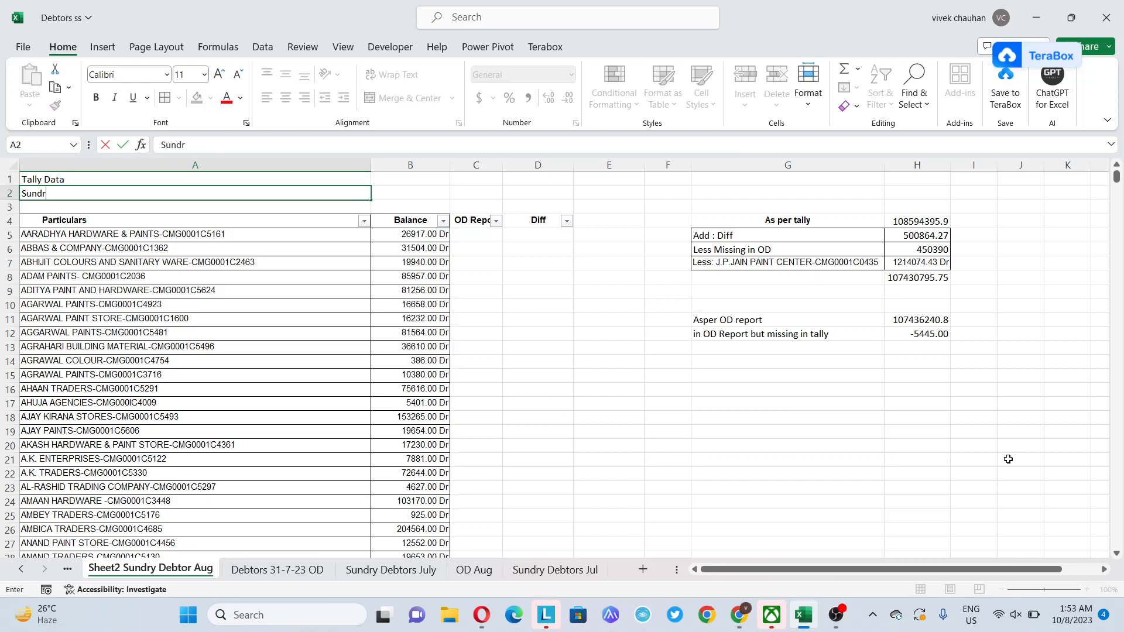
text(y dev)
key(BackSpace)
text(brot)
key(BackSpace)
key(BackSpace)
text(tor)
key(ctrl+Return)
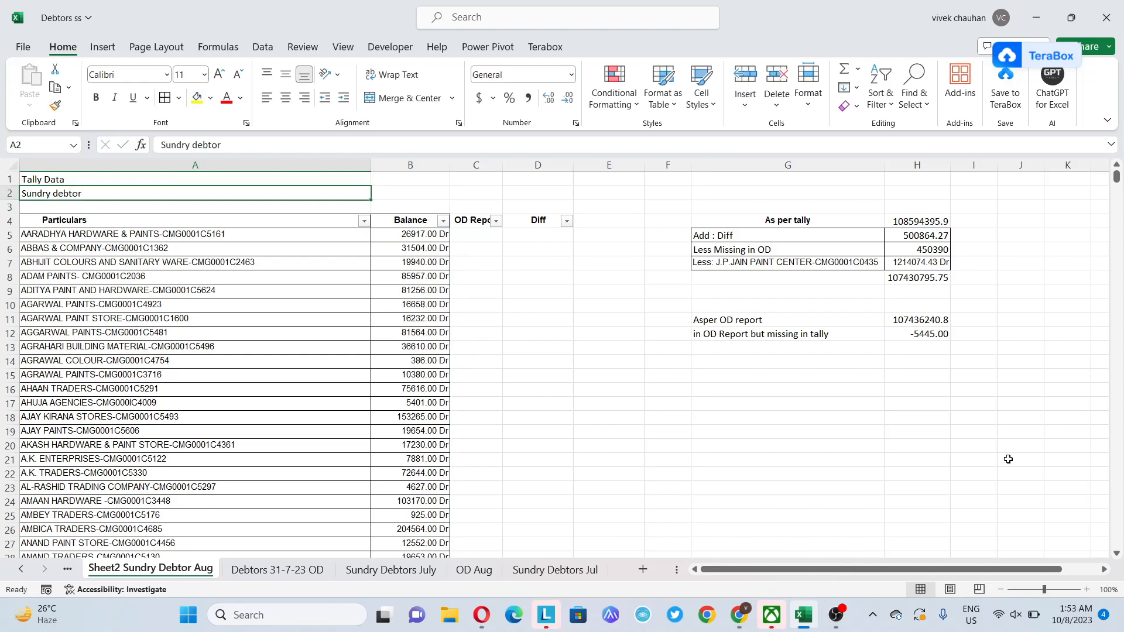
- Make the two title lines in A1 and A2 bold
key(ctrl+b)
key(Up)
key(ctrl+b)
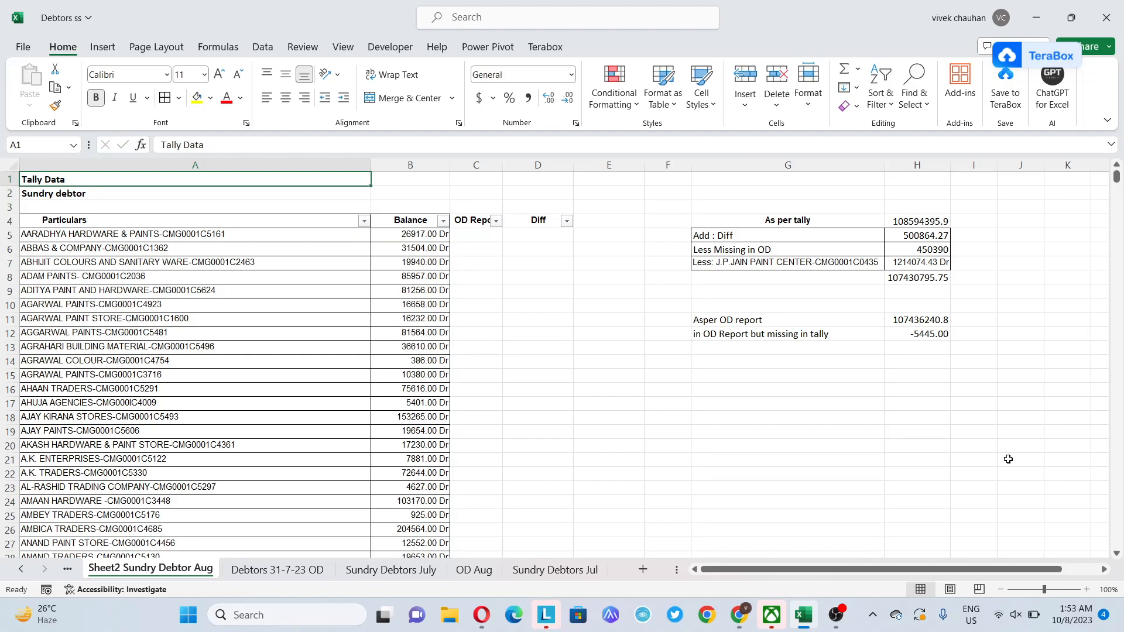
- Move the OD Aug sheet directly after Sheet2 Sundry Debtor Aug, ahead of Debtors 31-7-23 OD
key(Down)
key(Down)
key(Down)
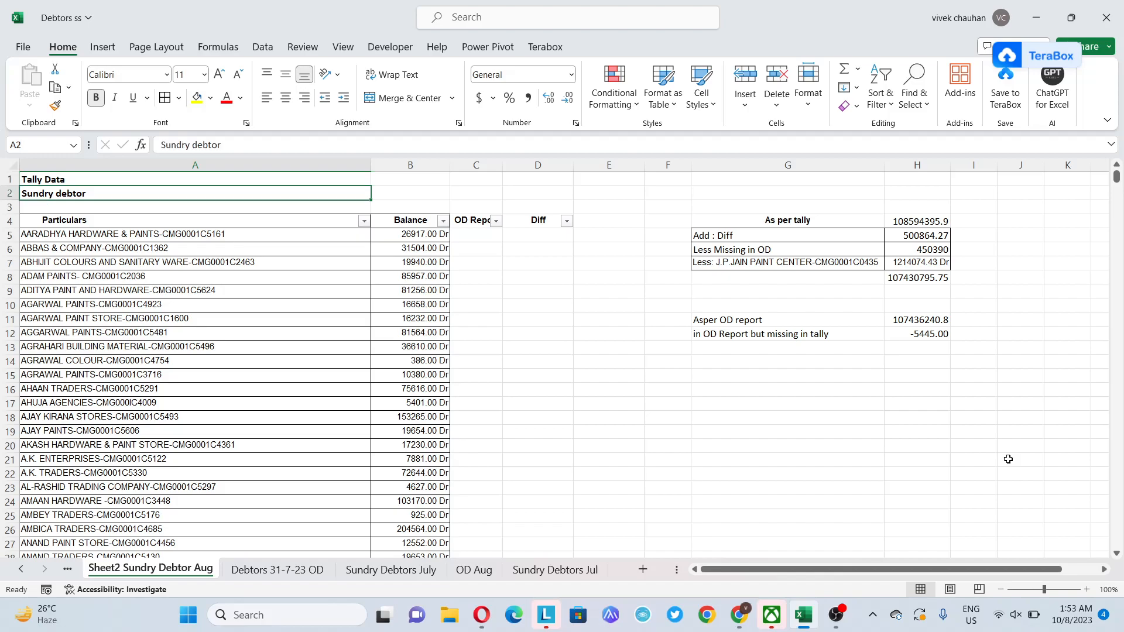
key(ctrl+Page_Down)
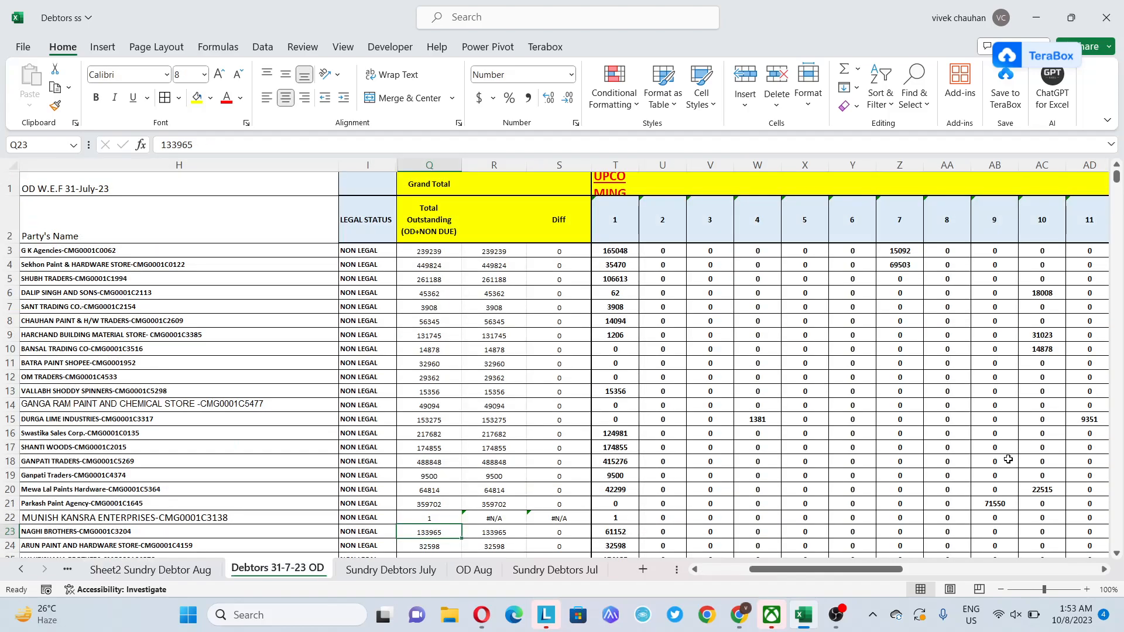
key(ctrl+Page_Up)
key(ctrl+Page_Down)
key(ctrl+Page_Up)
key(ctrl+Page_Down)
key(ctrl+Page_Down)
key(ctrl+Page_Down)
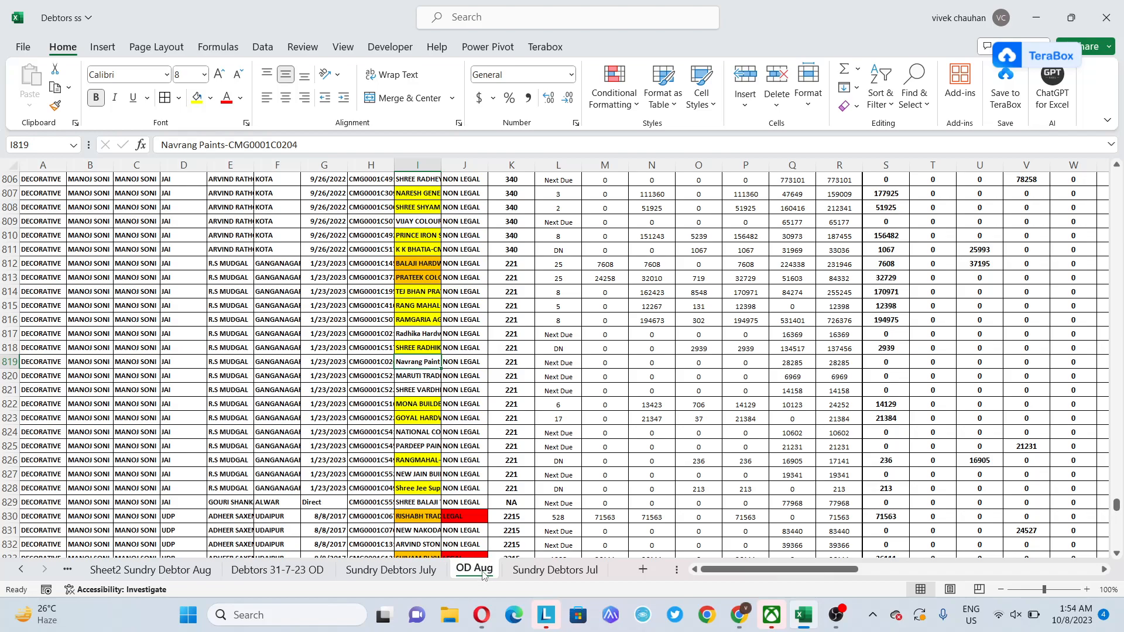
drag(256, 577, 256, 576)
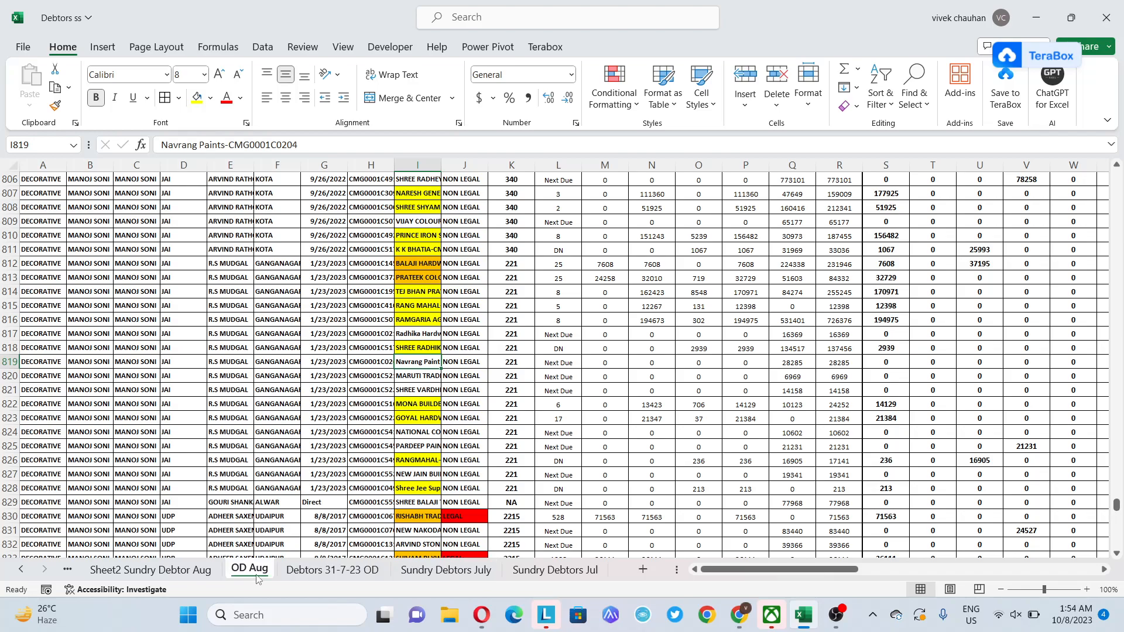
click(322, 574)
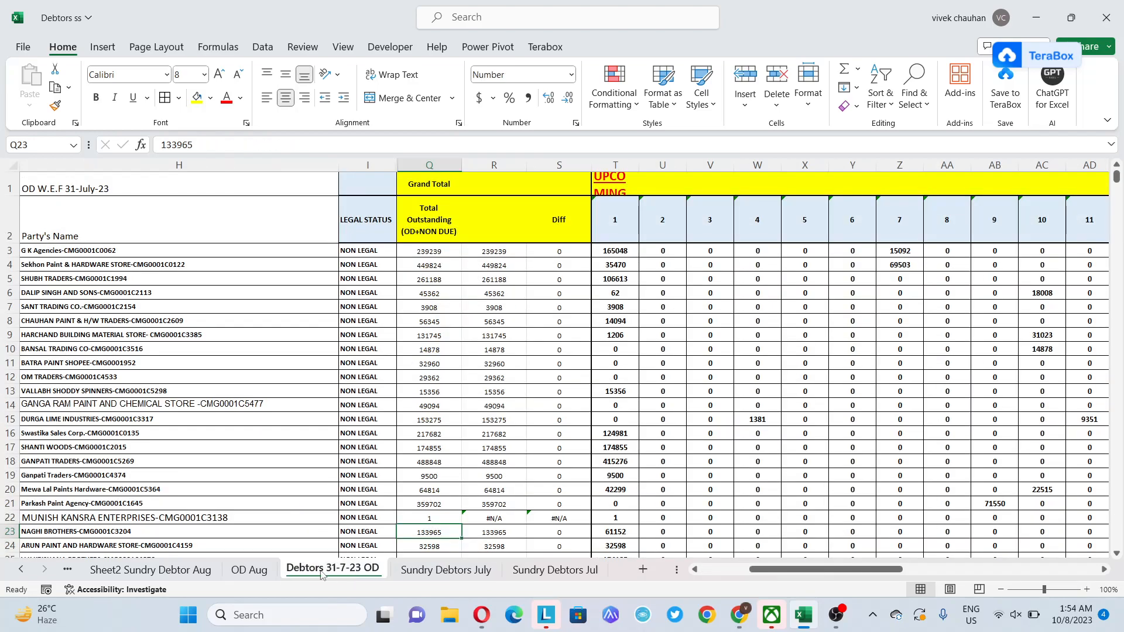
- On the OD Aug sheet, autofit the Total Outstanding column R to the column total in R921
click(268, 571)
key(ctrl+Up)
key(Right)
key(Right)
key(Right)
key(Right)
key(Right)
key(Right)
key(Right)
key(Right)
key(Right)
key(Right)
key(Right)
key(Right)
key(Right)
key(Down)
key(Left)
key(Left)
key(Left)
key(Left)
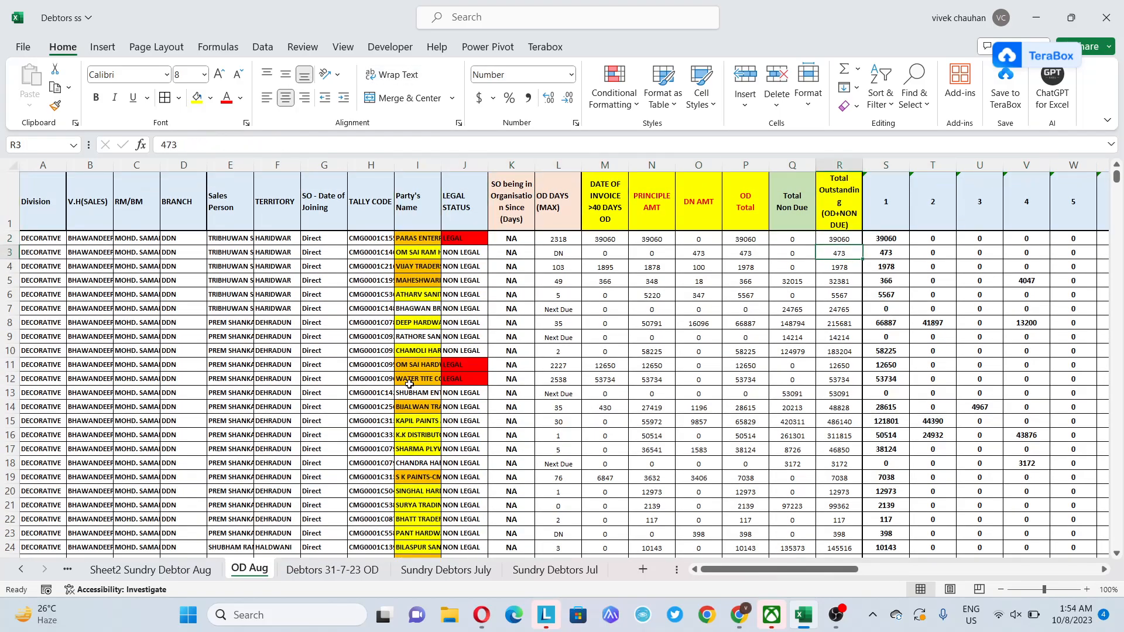
key(ctrl+Down)
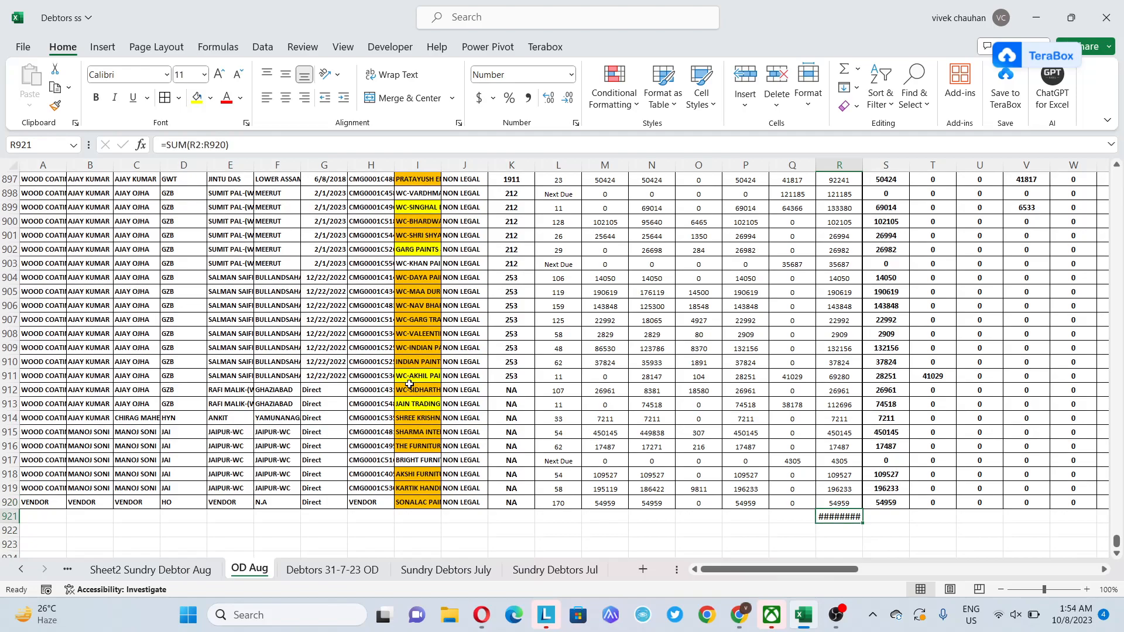
key(alt+o)
key(c)
key(a)
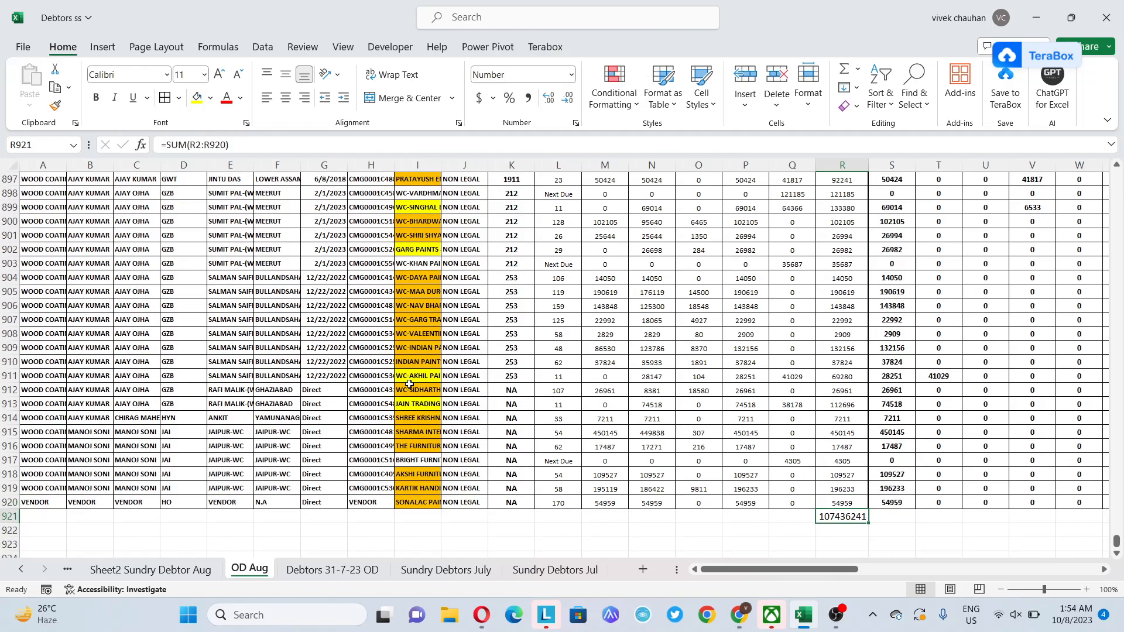
- Check the Balance column total at the end of Sheet2 Sundry Debtor Aug and go back to the first party
key(ctrl+Page_Up)
key(Right)
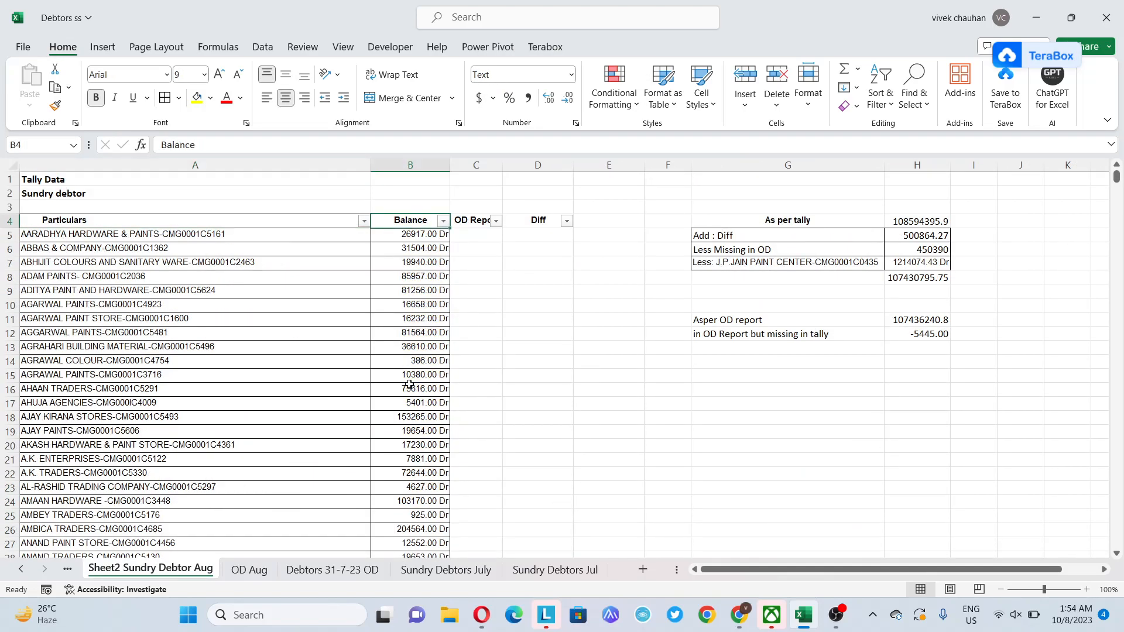
key(Down)
key(Down)
key(ctrl+Down)
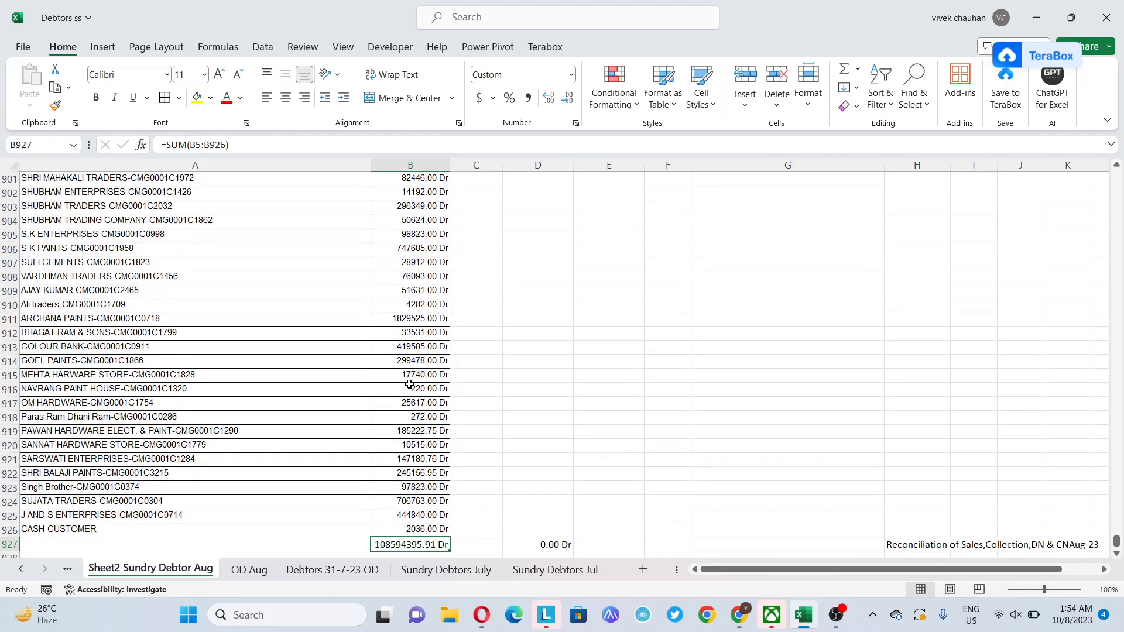
key(ctrl+Up)
key(Down)
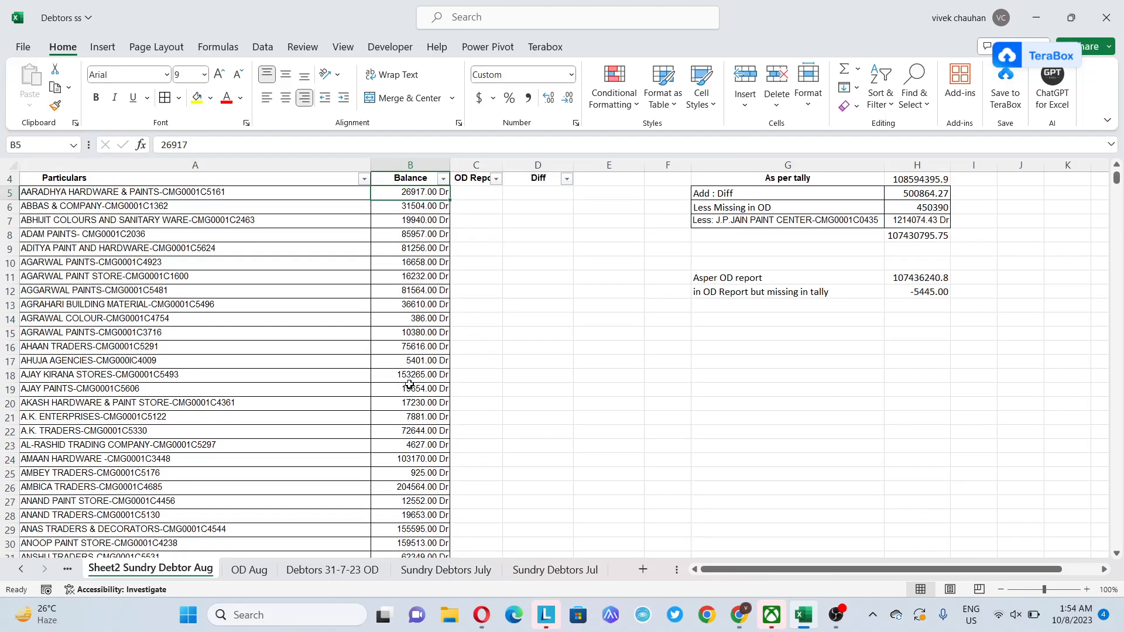
key(Left)
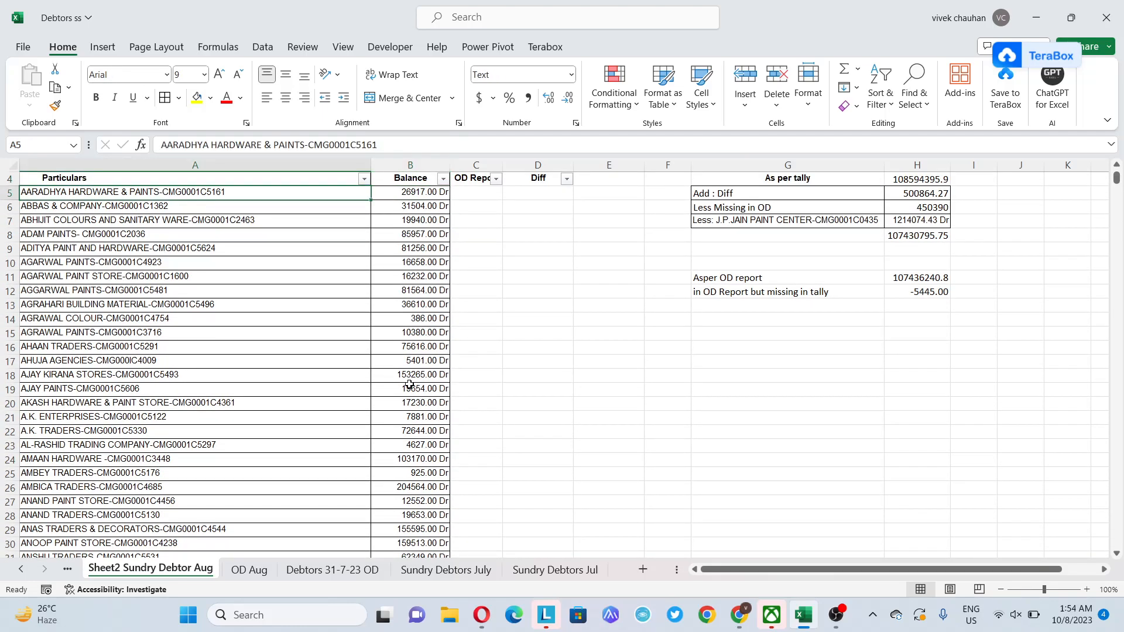
- On the OD Aug sheet, autofit the Party's Name column I so the full names fit
key(ctrl+Page_Down)
key(ctrl+Up)
key(Down)
key(Left)
key(Left)
key(Left)
key(Left)
key(Left)
key(Left)
key(Left)
key(Left)
key(Left)
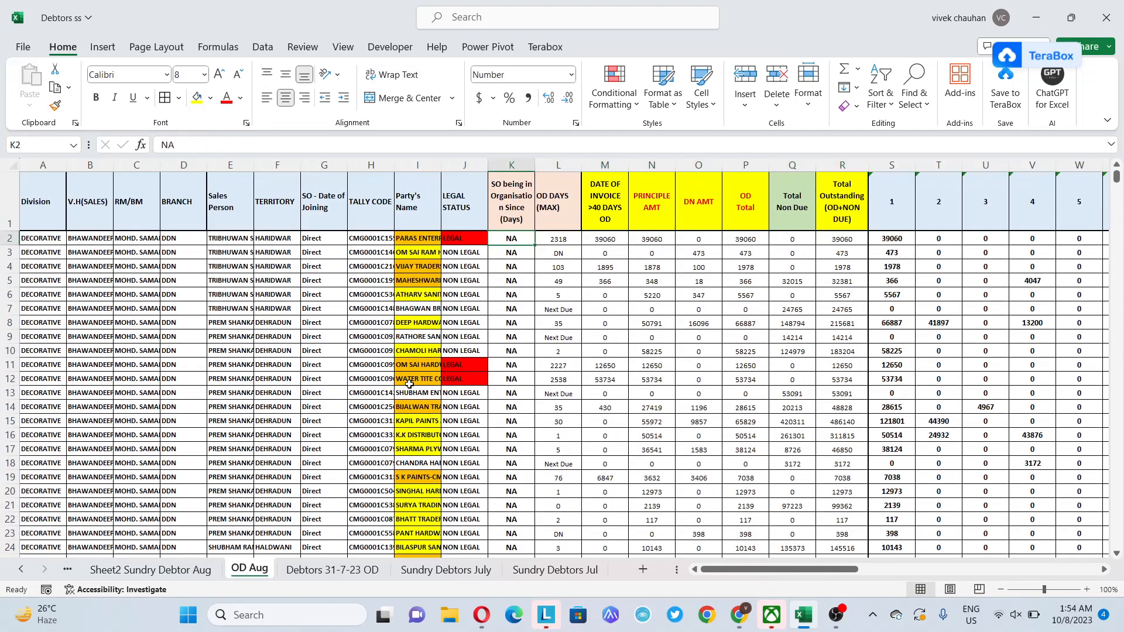
key(ctrl+space)
key(alt)
key(h)
key(o)
key(i)
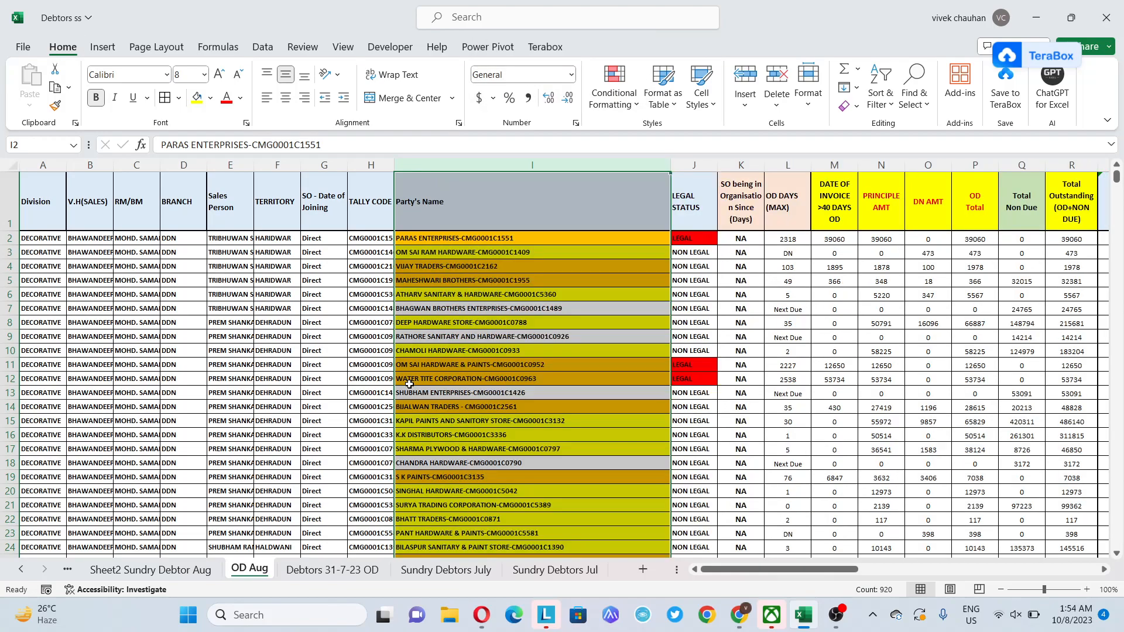
key(Right)
key(Left)
key(Up)
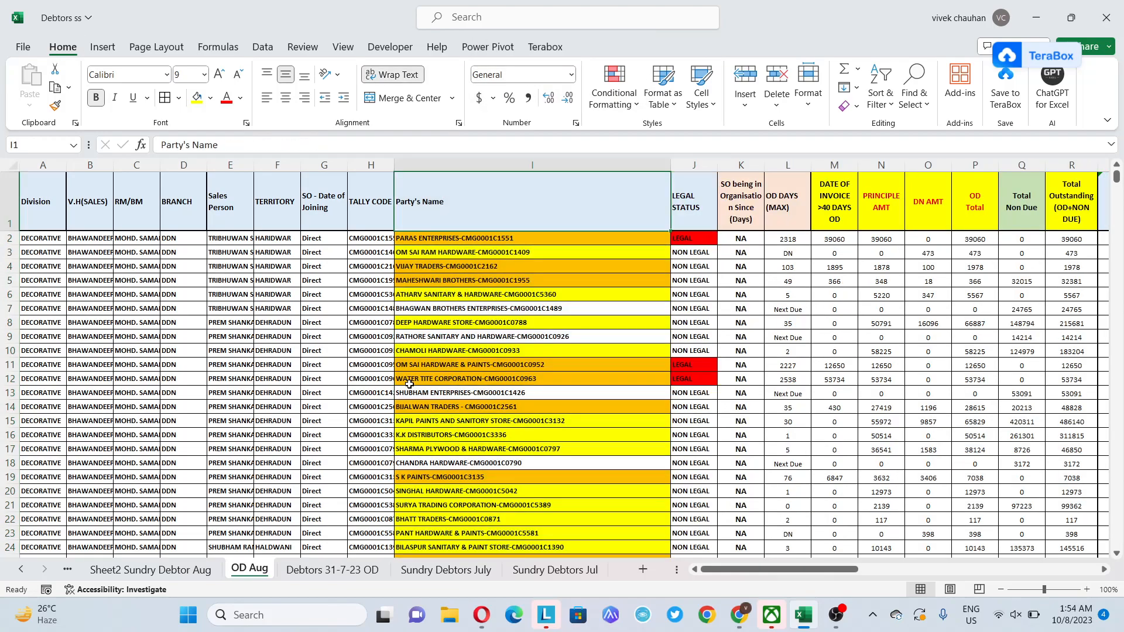
- Begin a VLOOKUP formula in C5 under OD Report on Sheet2 Sundry Debtor Aug, with A5 as the lookup value
key(ctrl+Page_Up)
key(Right)
key(Right)
key(Right)
key(Left)
key(Up)
key(Up)
key(Down)
key(Down)
text(+)
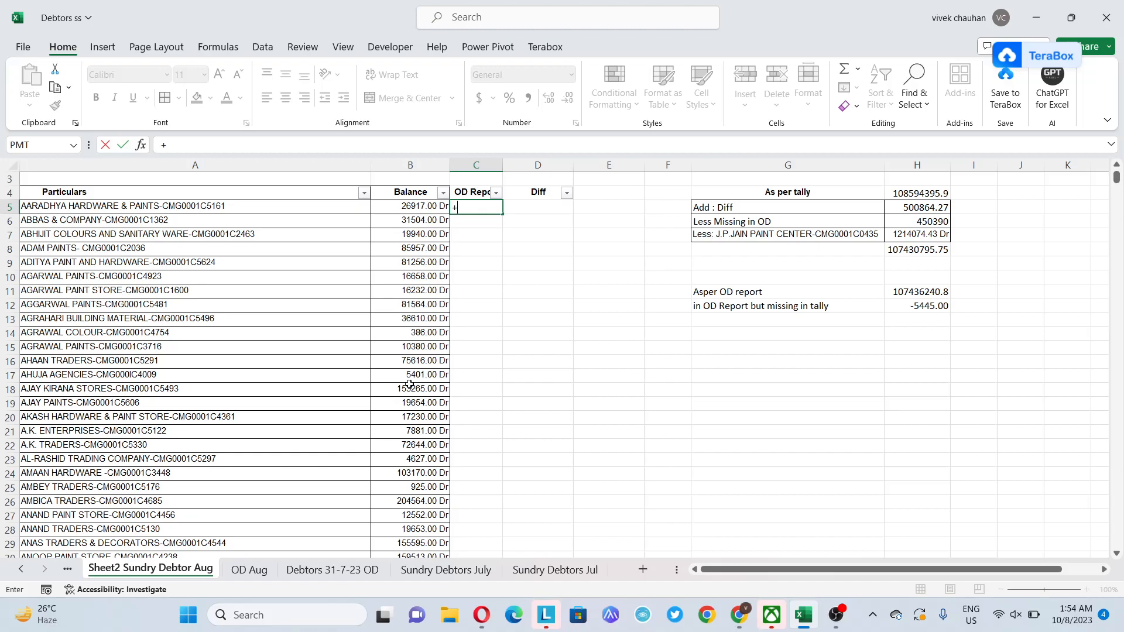
text(vlo)
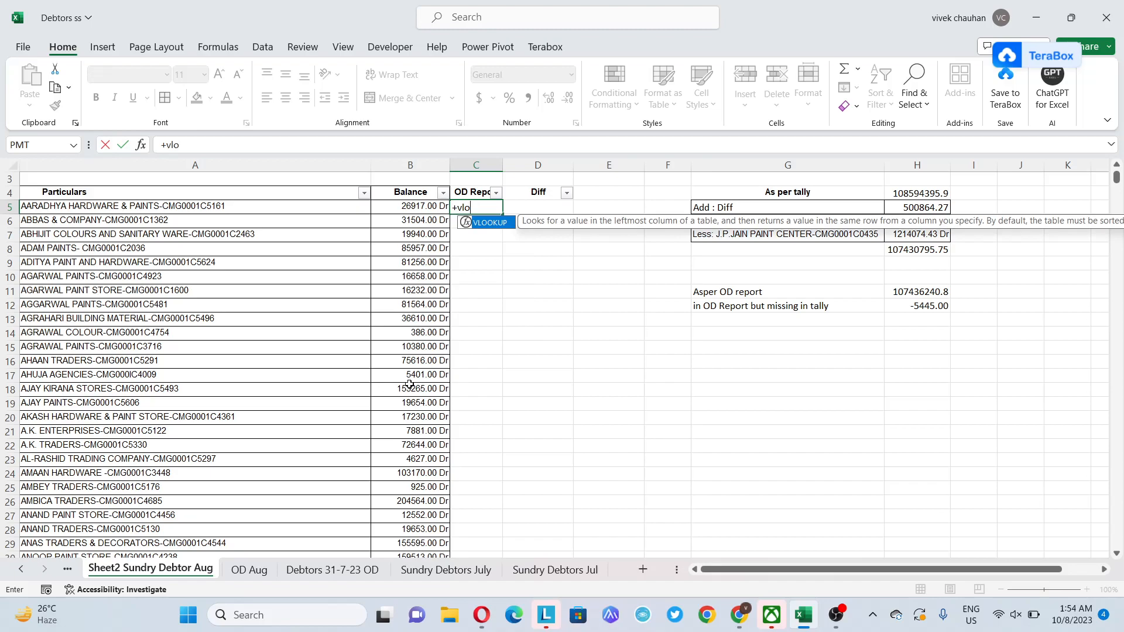
key(Tab)
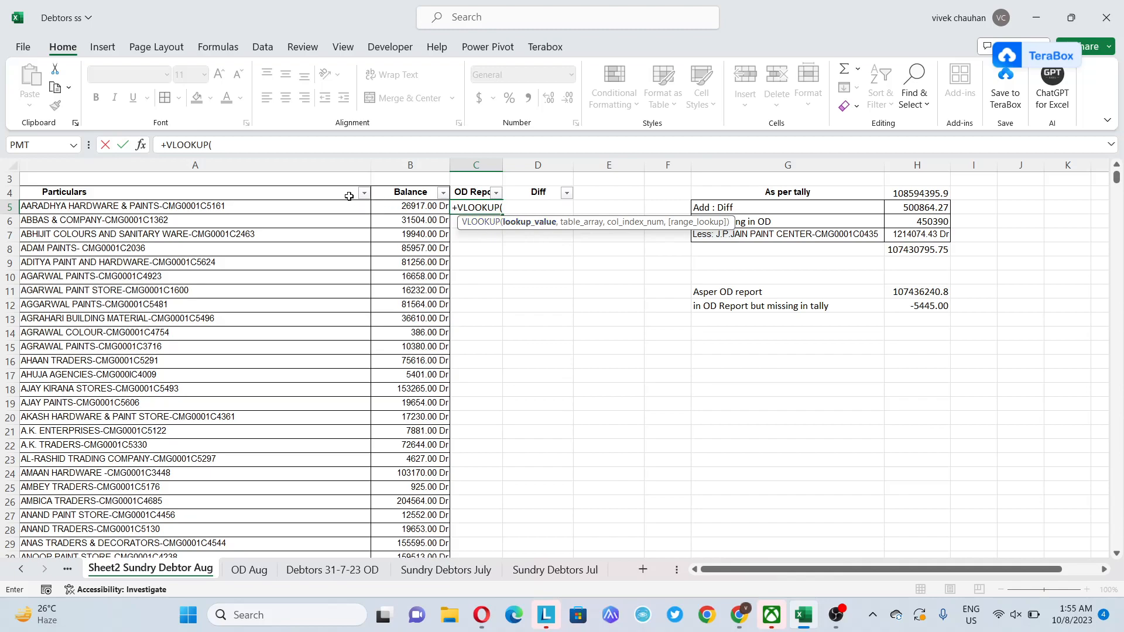
click(304, 208)
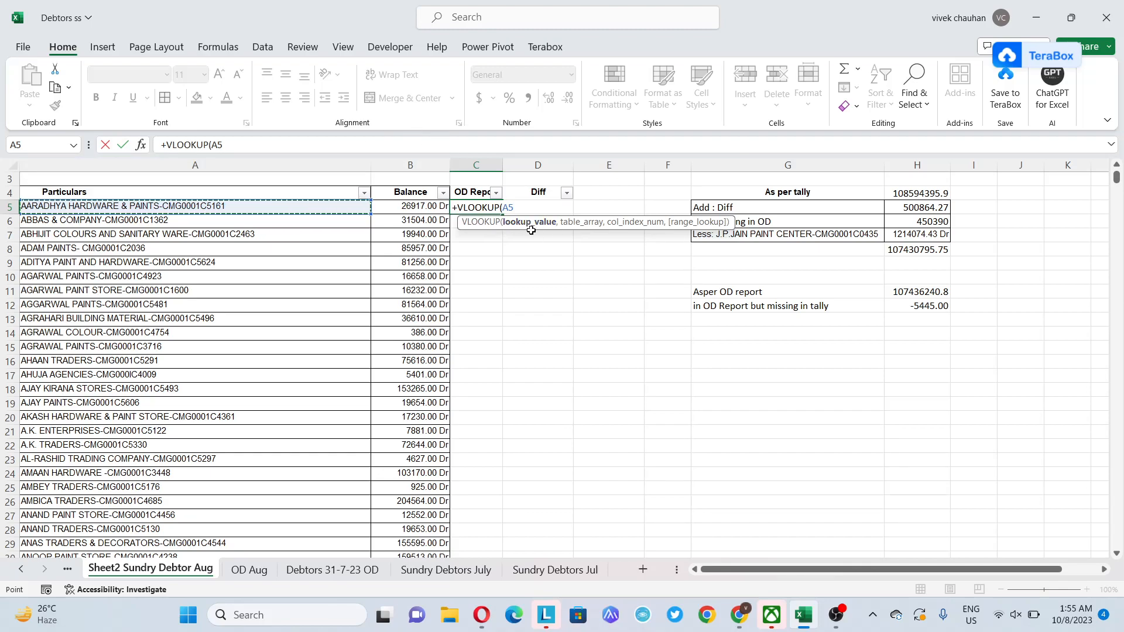
text(,)
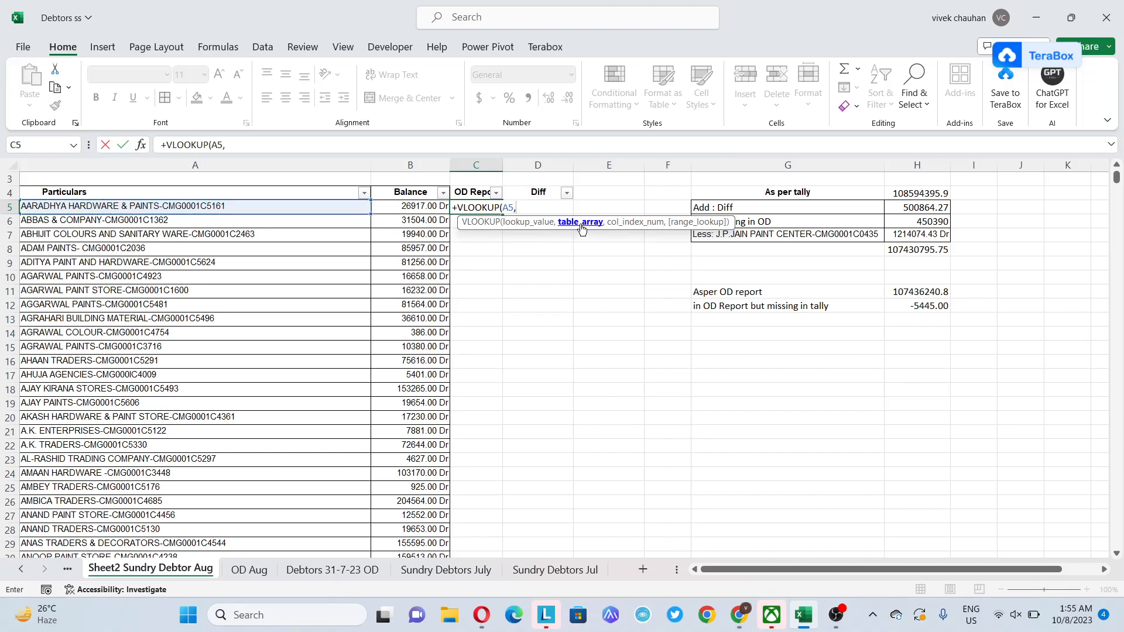
- Set the VLOOKUP table array to columns I:R of the OD Aug sheet, from Party's Name to Total Outstanding
click(250, 570)
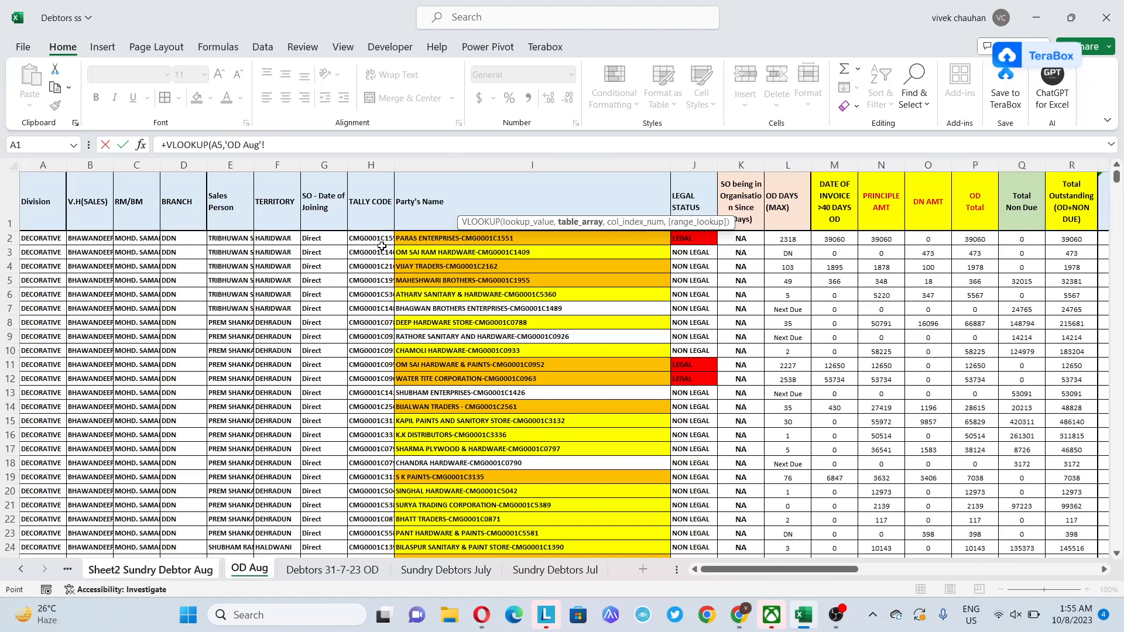
click(439, 165)
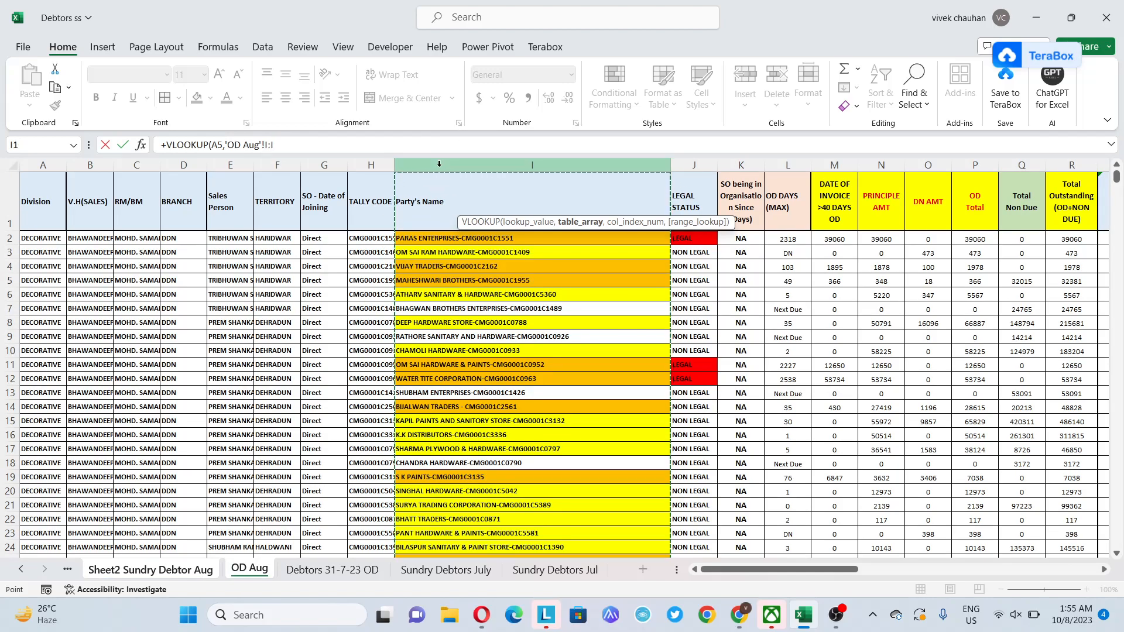
key(shift+Right)
key(shift+Right)
key(shift+Right)
key(shift+Right)
key(shift+Right)
key(shift+Right)
key(shift+Right)
key(shift+Right)
key(shift+Right)
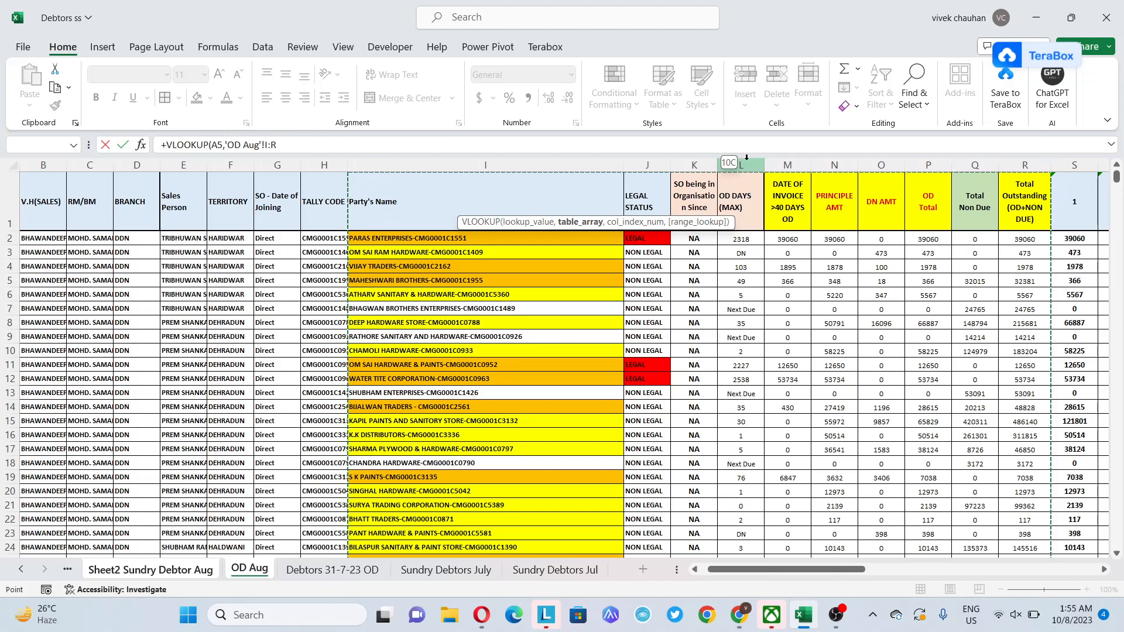
- Complete the C5 VLOOKUP with column index 10 and exact match 0
text(,)
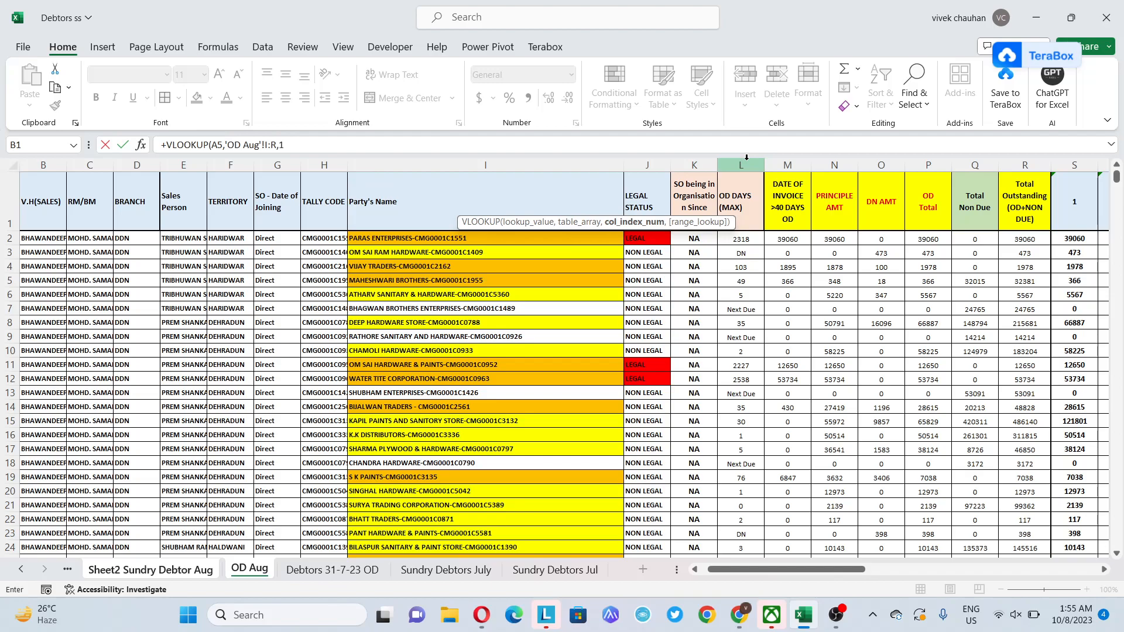
text(10,0)
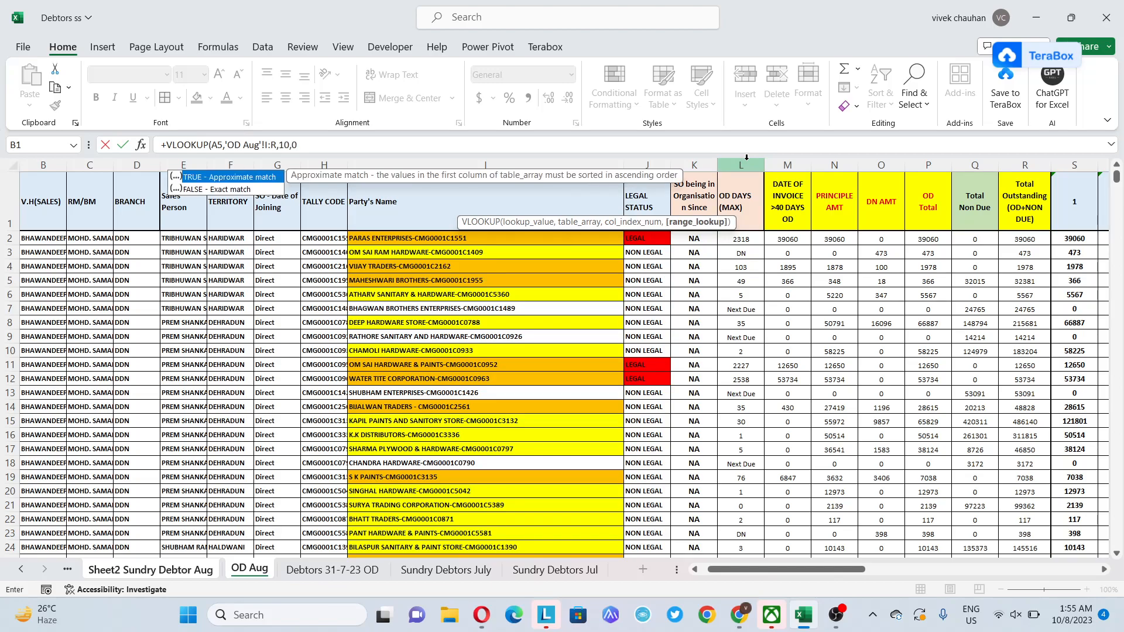
key(Return)
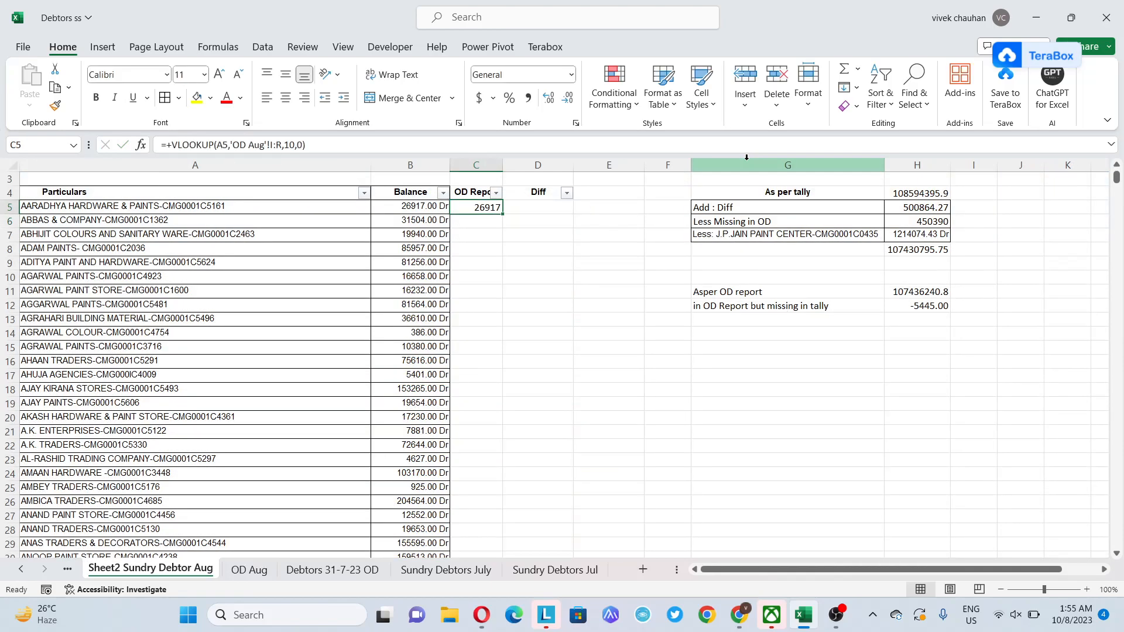
- Copy the C5 VLOOKUP down the OD Report column through row 926
key(ctrl+c)
key(Left)
key(ctrl+Down)
key(Up)
key(Right)
key(ctrl+shift+Up)
key(Return)
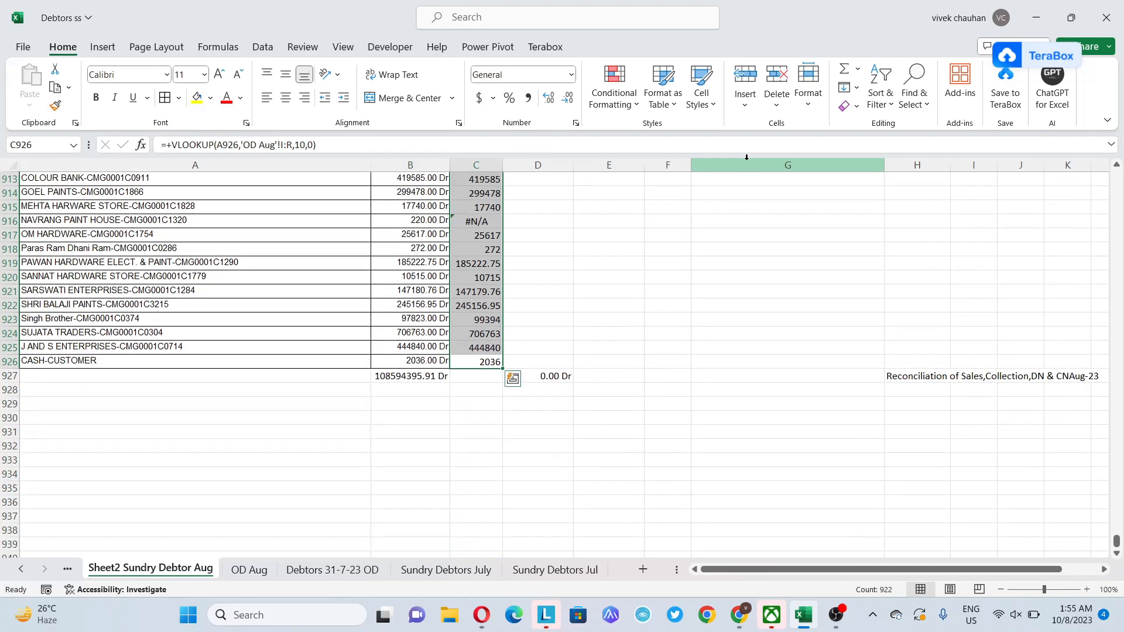
- In D5 under Diff, enter a formula subtracting the OD Report amount C5 from the Balance B5
key(ctrl+Up)
key(Right)
key(Down)
text(+)
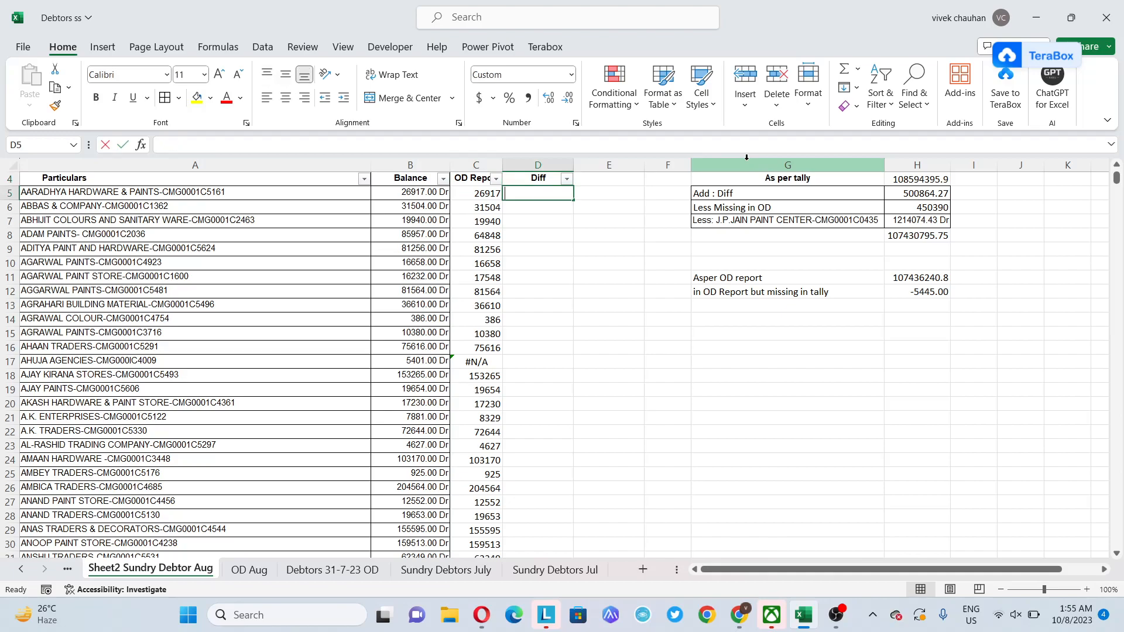
key(Left)
key(Left)
text(-)
key(Left)
key(Return)
- Review the first party's name, Balance, OD Report and Diff cells in row 5
key(Up)
key(Left)
key(Left)
key(Left)
key(Right)
key(Right)
key(Right)
key(Left)
key(Right)
key(Left)
key(Right)
- Copy the D5 difference formula down the Diff column through row 926 and go to the subtotal in D927
key(ctrl+c)
key(Left)
key(ctrl+Down)
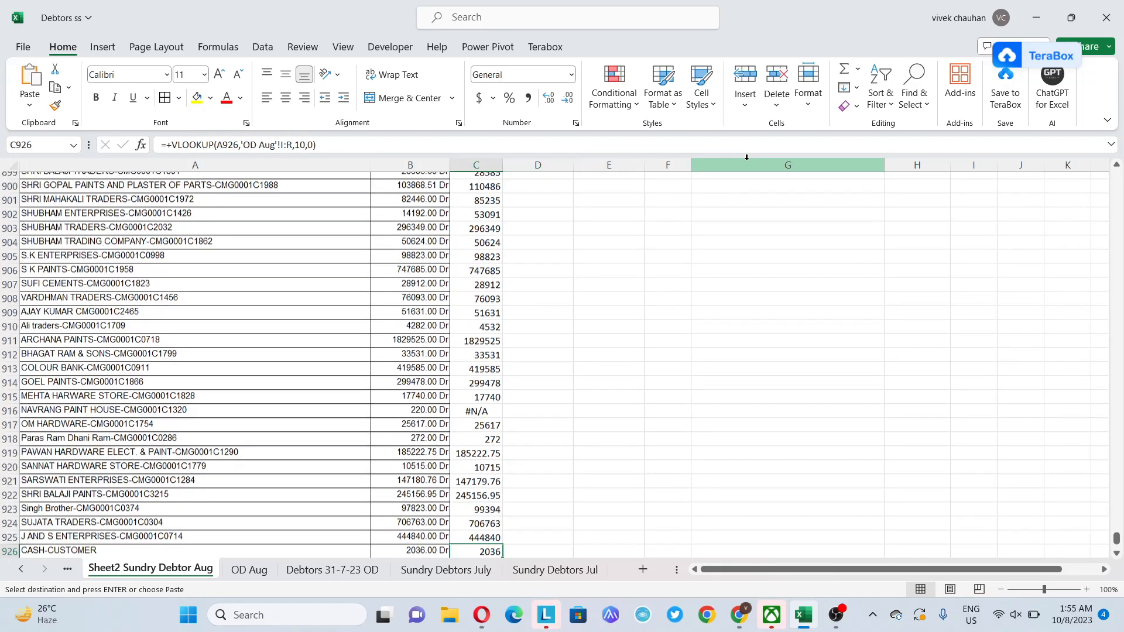
key(Right)
key(ctrl+shift+Up)
key(Return)
key(Down)
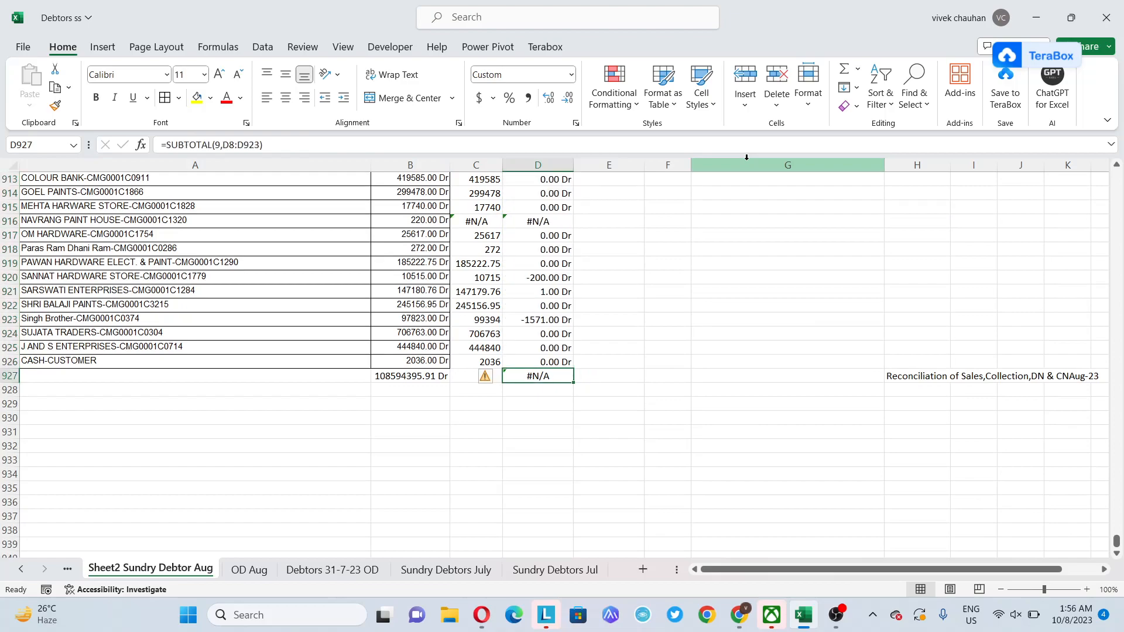
- Look through the Diff column's filter values on Sheet2 Sundry Debtor Aug without applying a filter
key(ctrl+Up)
key(Left)
key(Left)
key(alt+Down)
key(Escape)
key(Right)
key(Right)
key(alt+Down)
key(Down)
key(Down)
key(Down)
key(Down)
key(Down)
key(Down)
key(Down)
key(Down)
key(Down)
key(Escape)
- On the OD Aug sheet, insert two blank columns at S, directly after Total Outstanding
key(ctrl+Page_Down)
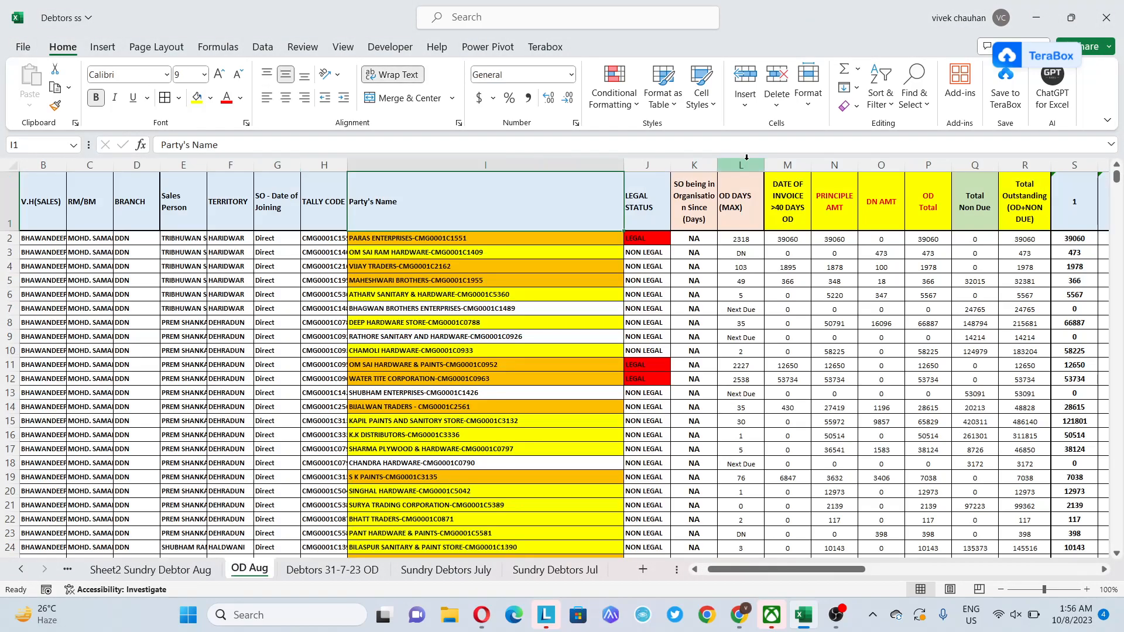
key(Right)
key(Right)
key(Right)
key(Right)
key(Right)
key(Right)
key(Right)
key(Right)
key(Right)
key(Right)
key(Right)
key(Right)
key(Left)
key(Left)
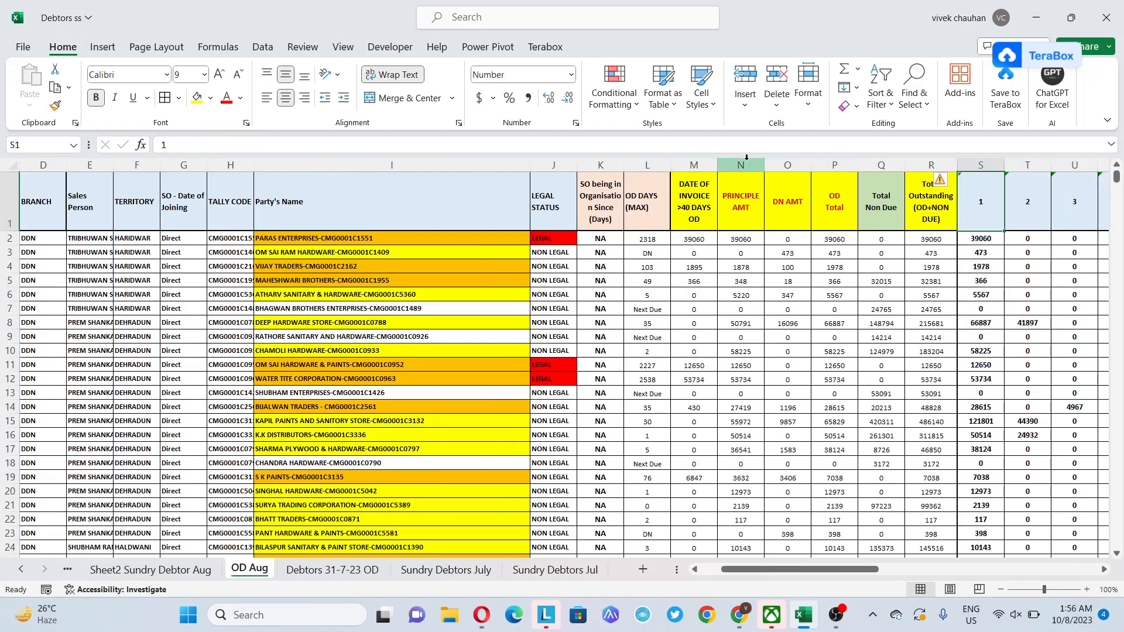
key(ctrl+shift+Down)
key(ctrl+shift+plus)
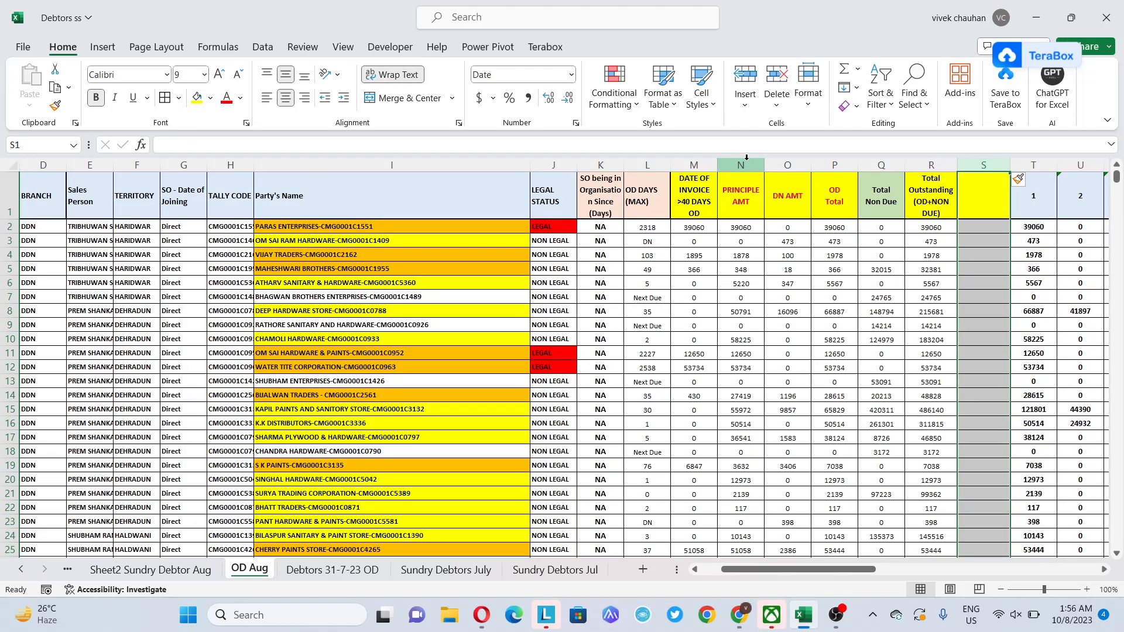
key(ctrl+shift+plus)
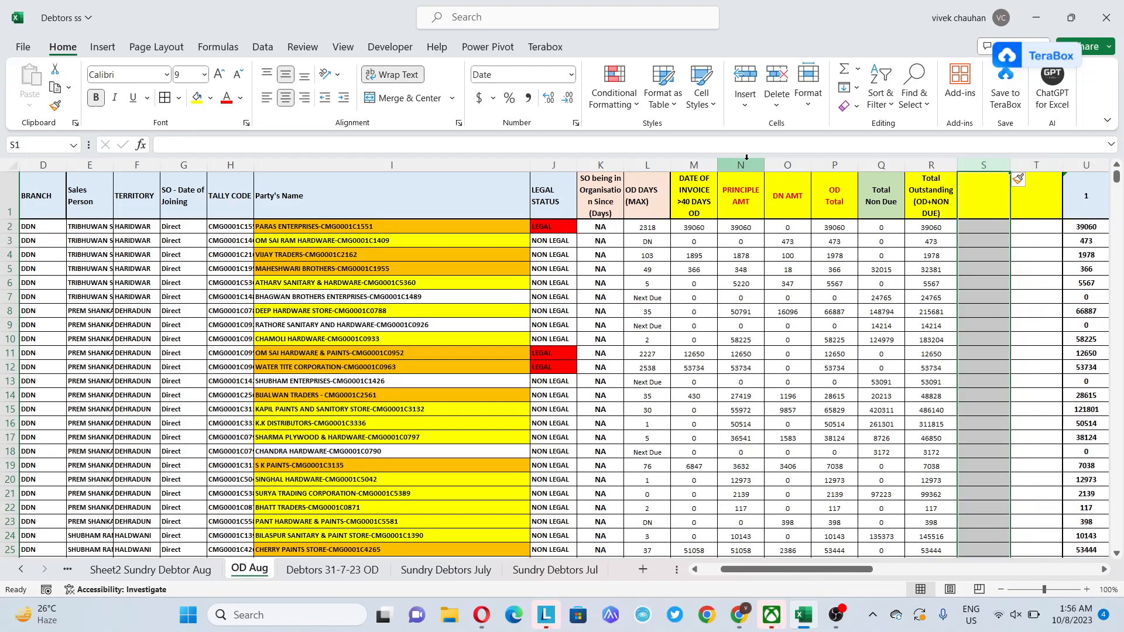
- Enter the header Tally data in S1 of the first new column
key(Up)
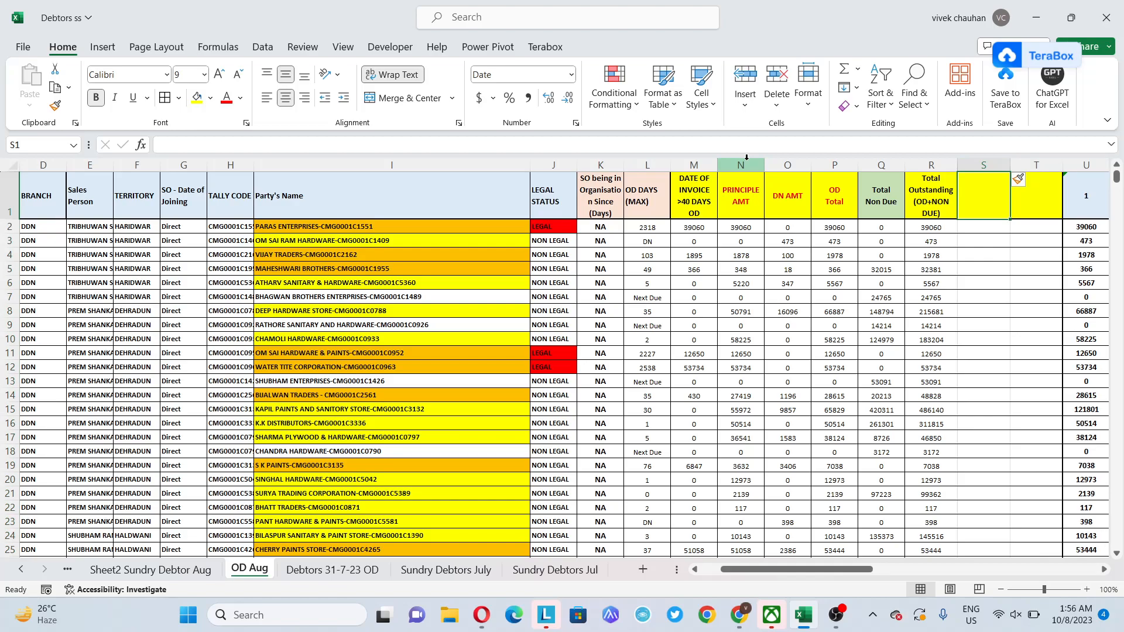
text(Ta)
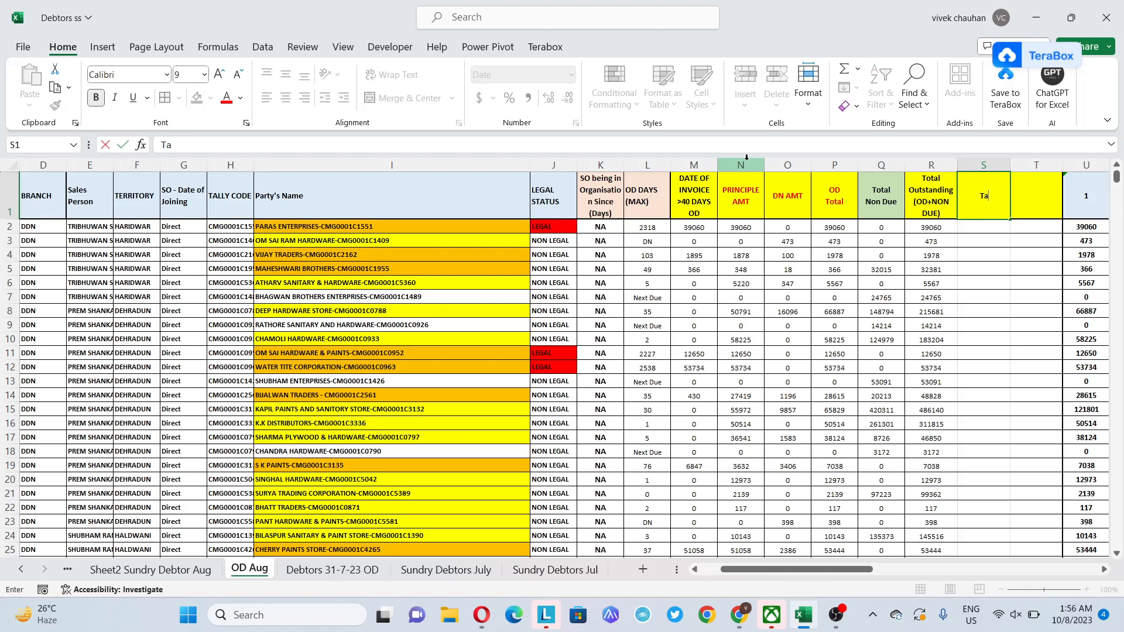
text(lly datat)
key(Return)
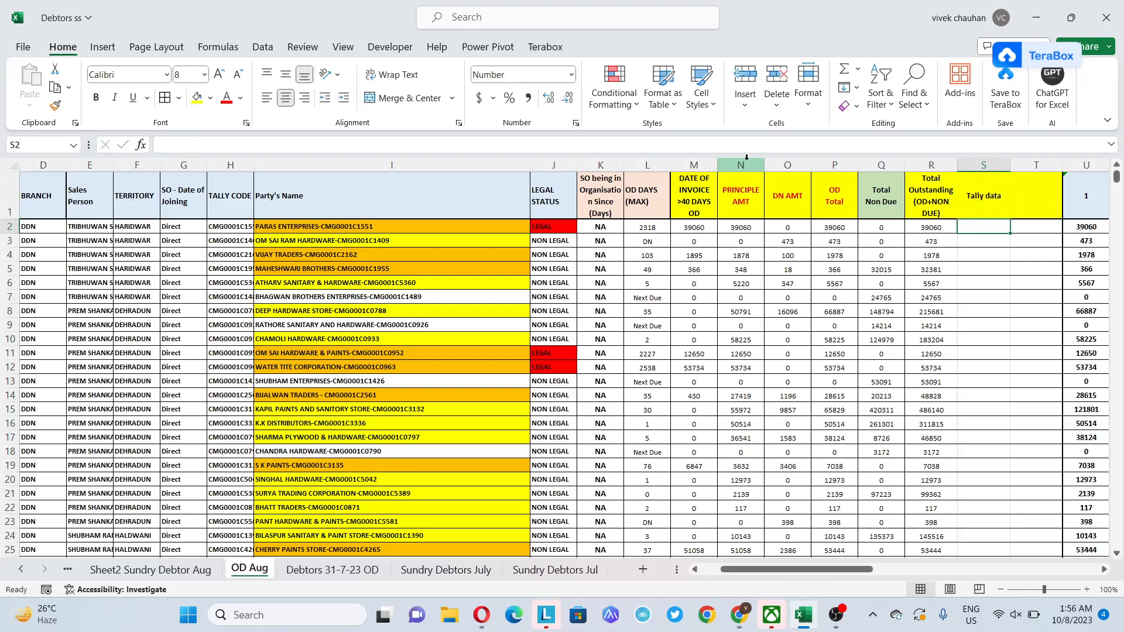
- Begin a VLOOKUP formula in S2 under Tally data, with the party name in I2 as the lookup value
text(+v)
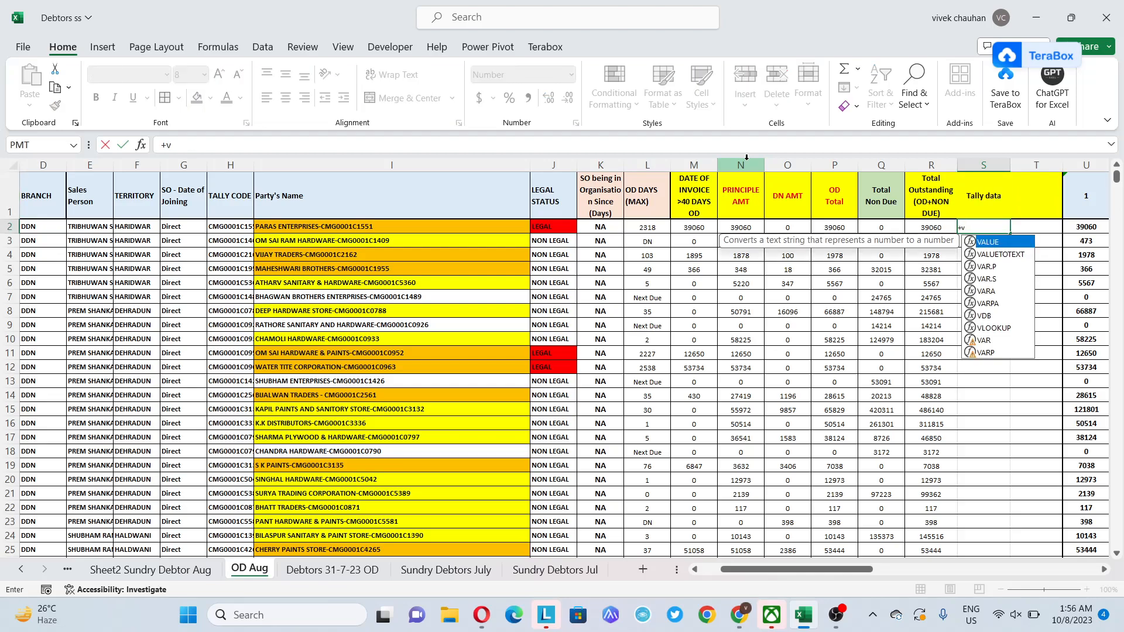
text(l)
key(Tab)
key(Left)
key(Left)
key(Left)
key(Left)
key(Left)
key(Left)
key(Left)
key(Left)
key(Left)
key(Left)
key(Left)
key(Left)
key(Left)
key(Left)
key(Left)
key(Right)
key(Right)
key(Right)
key(Right)
key(Right)
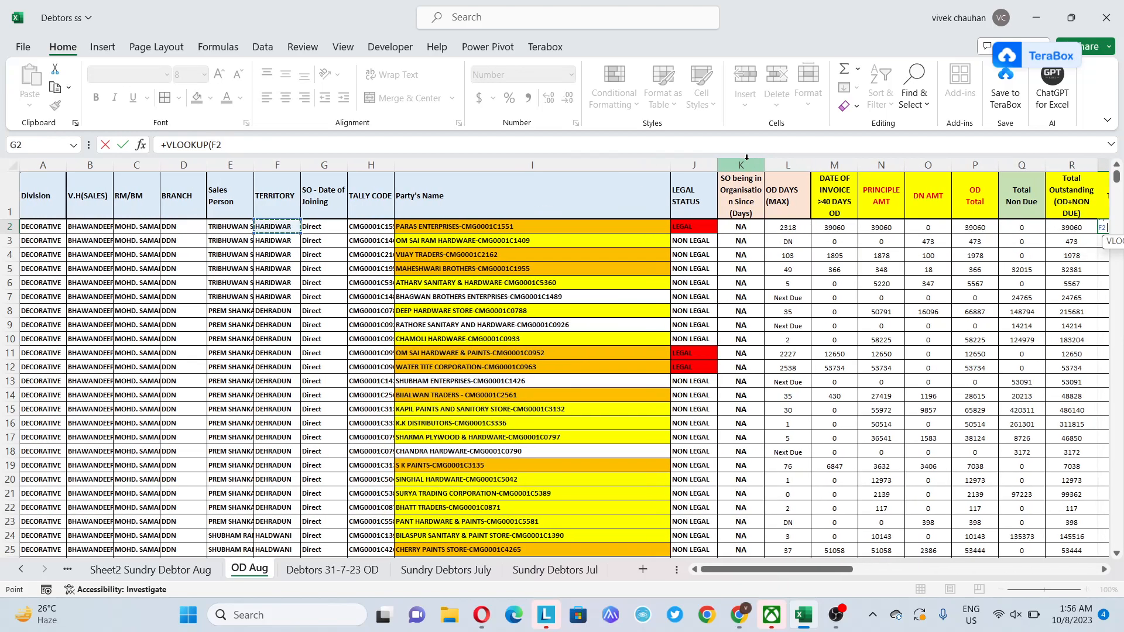
text(,)
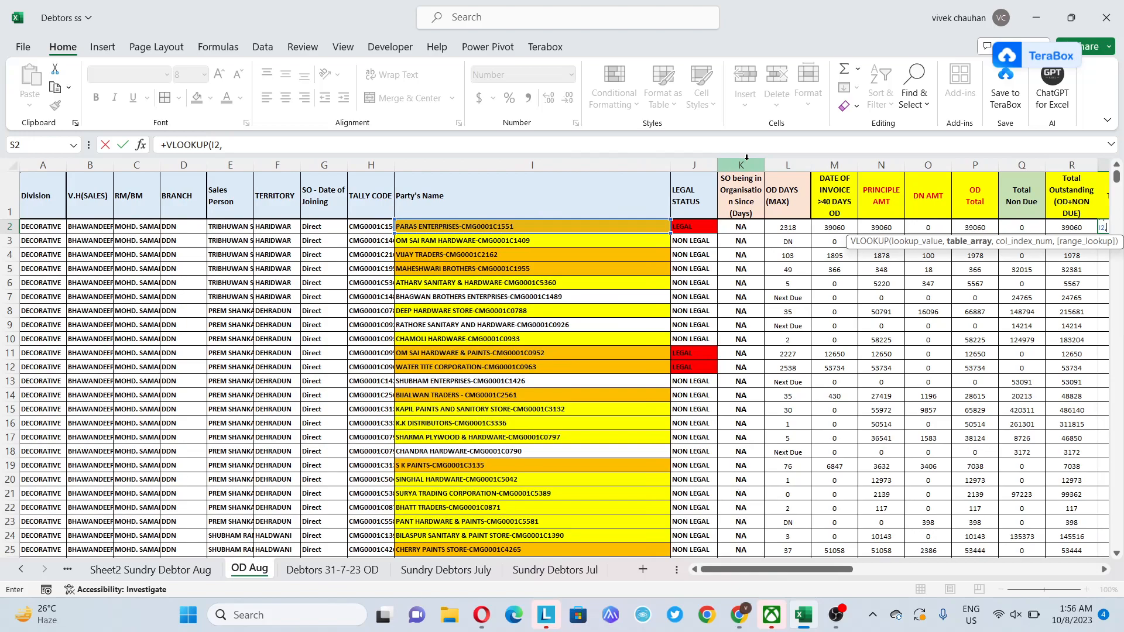
- Complete the S2 VLOOKUP with columns A:B of Sheet2 Sundry Debtor Aug, column index 2 and exact match 0
key(ctrl+Page_Up)
key(ctrl+space)
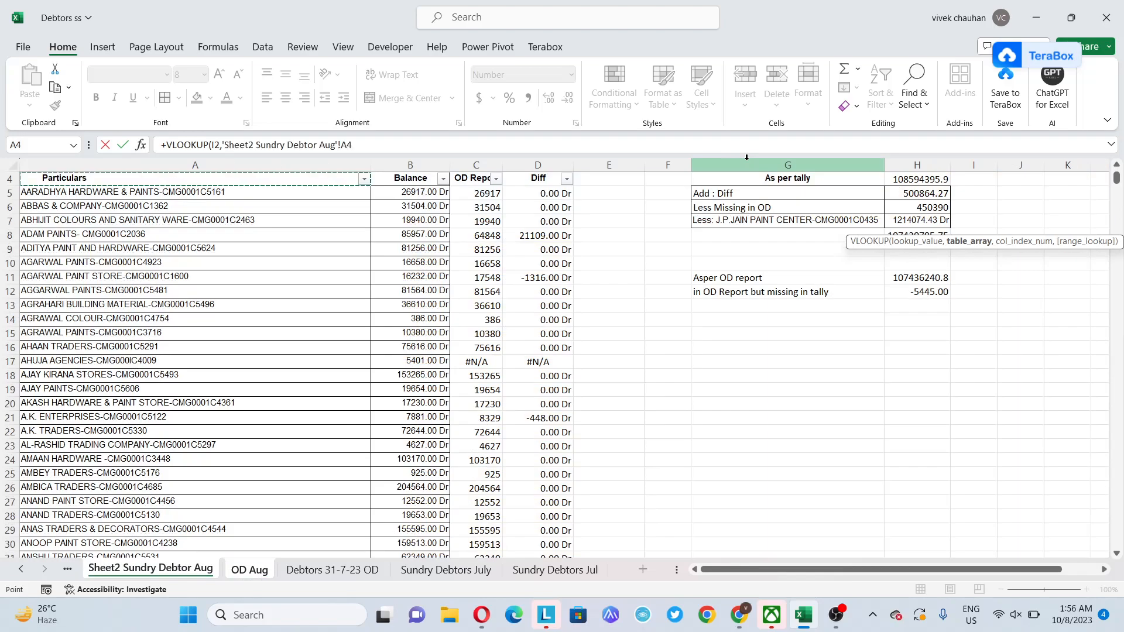
key(shift+Right)
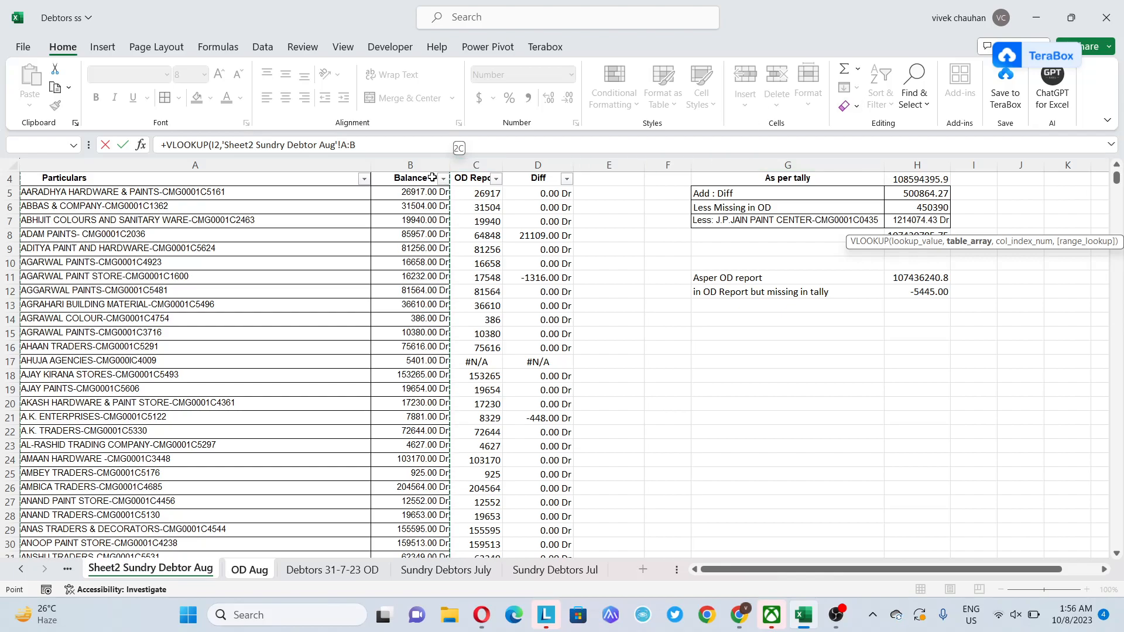
text(,2,)
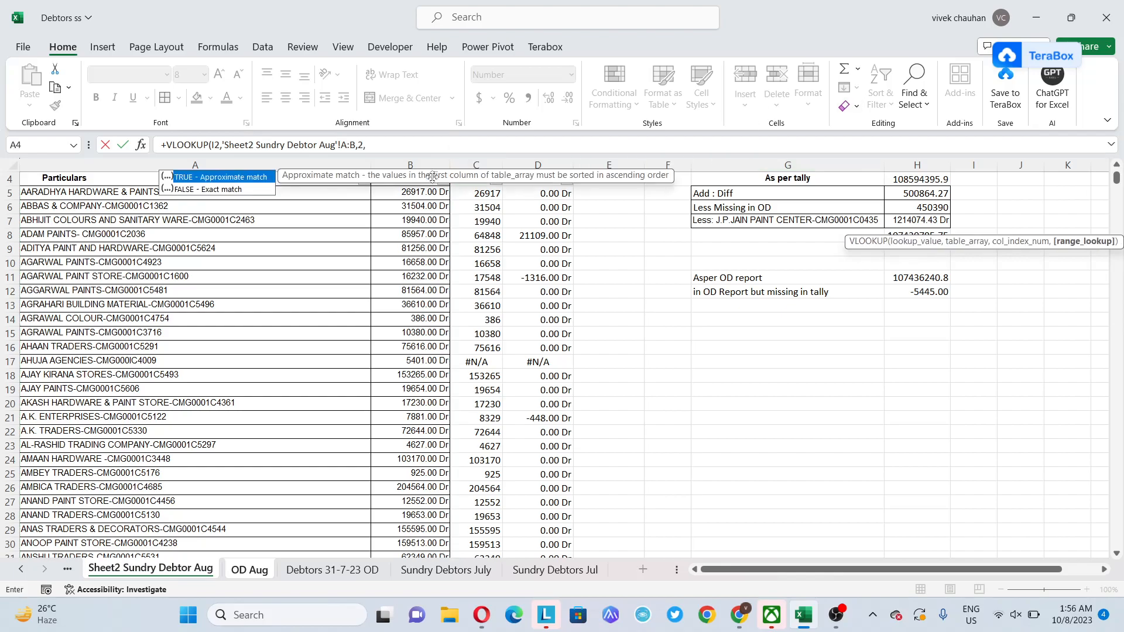
text(0)
key(Return)
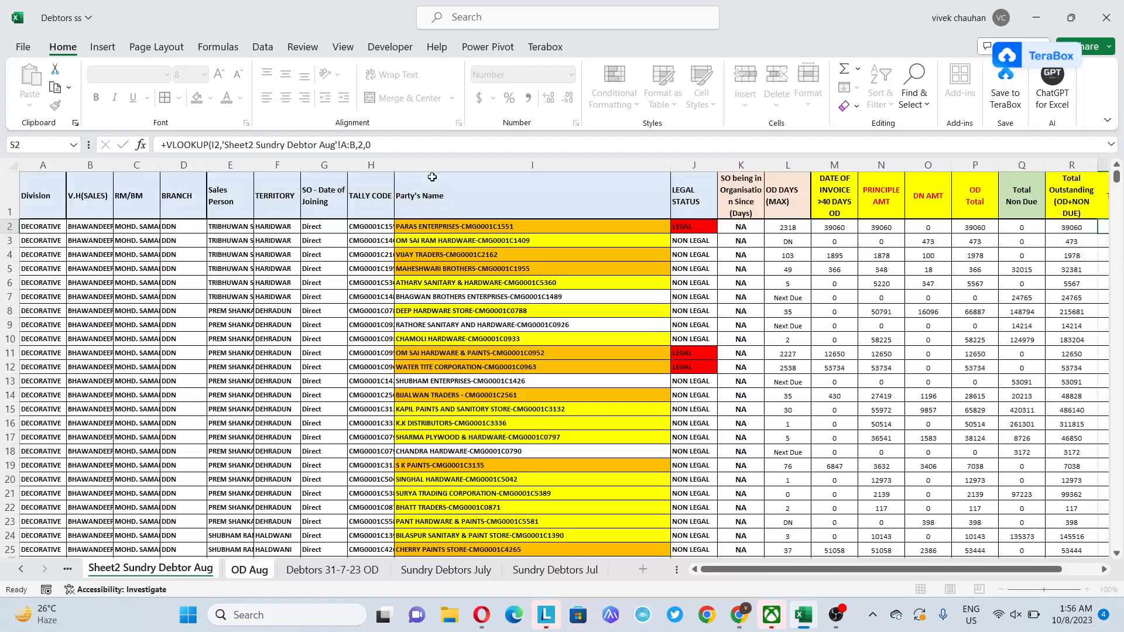
- Copy the S2 VLOOKUP down the Tally data column through row 920
key(Left)
key(ctrl+Down)
key(Right)
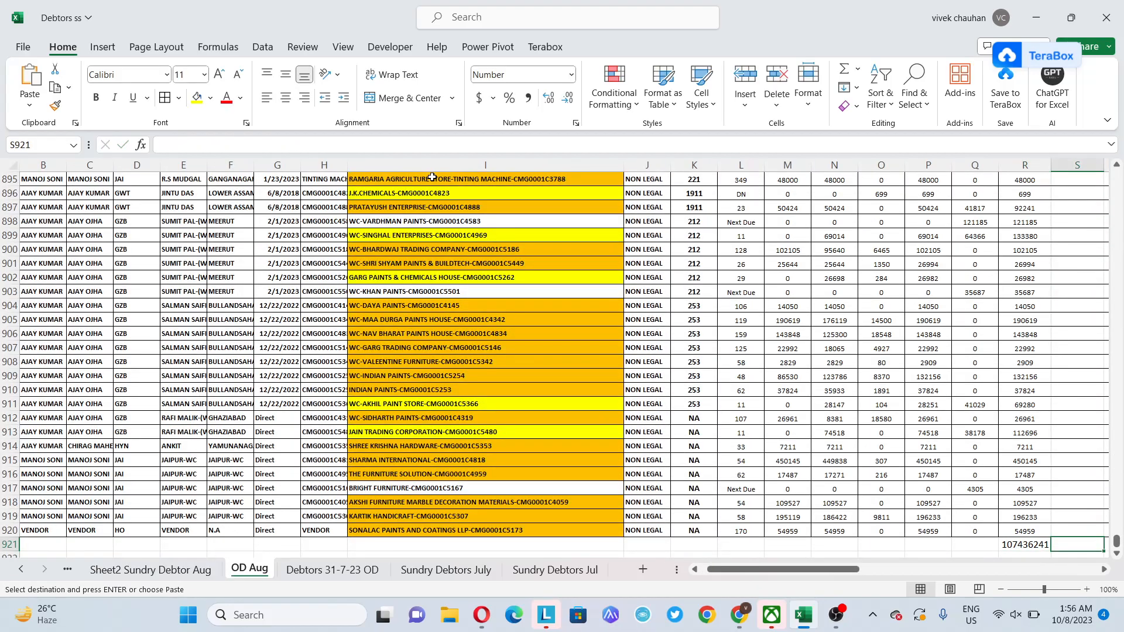
key(ctrl+shift+Up)
key(Return)
key(ctrl+Up)
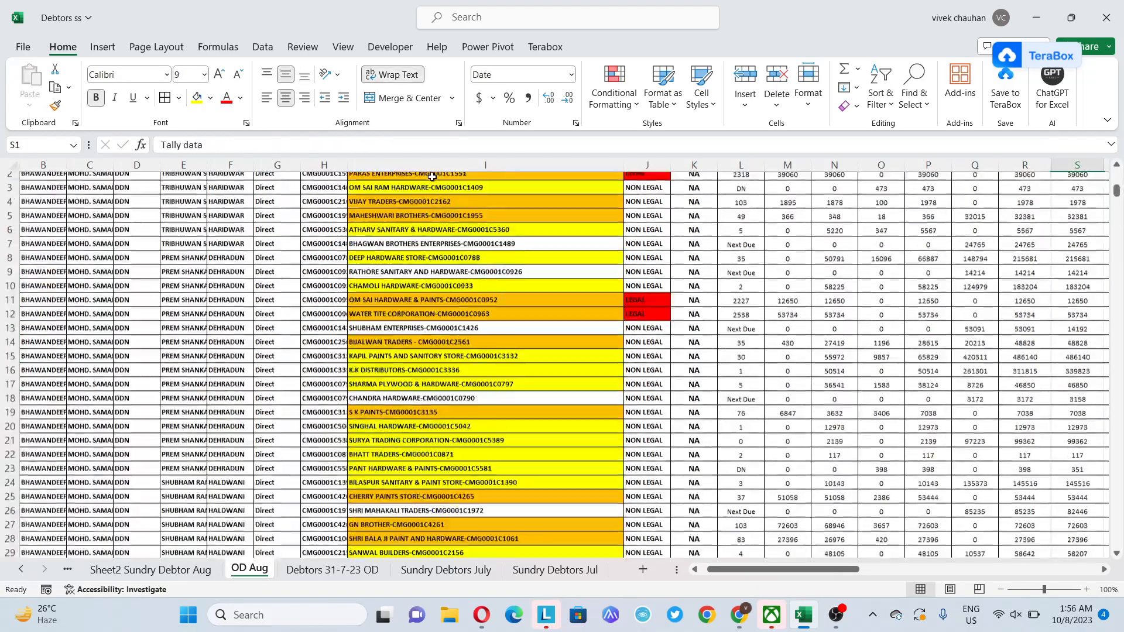
- Enter the header Diff in T1 and the formula +R2-S2 in T2, subtracting Tally data from Total Outstanding
key(Right)
text(Diff)
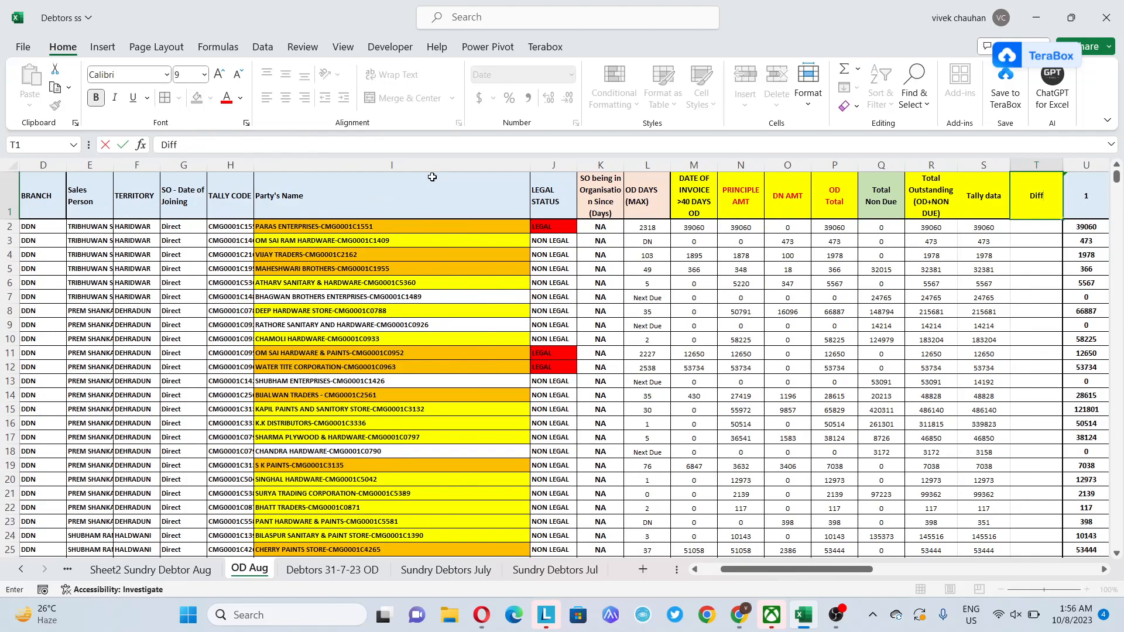
key(Return)
text(+)
key(Left)
key(Left)
text(-)
key(Left)
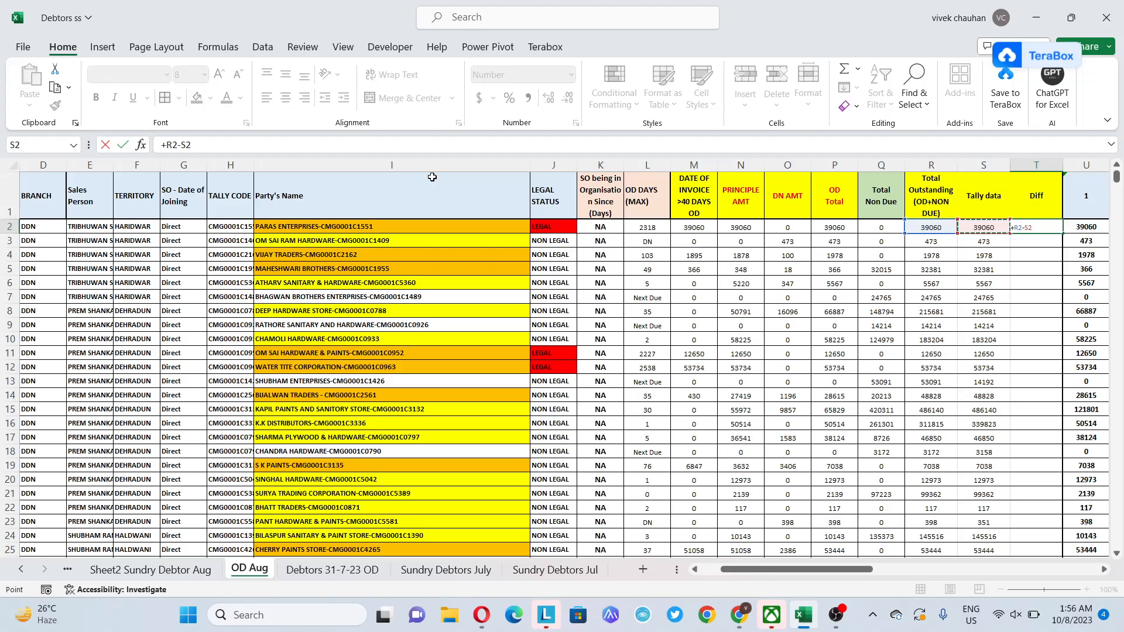
key(Return)
- Copy the T2 difference formula down the OD Aug Diff column through row 920
key(Up)
key(ctrl+c)
key(Left)
key(ctrl+Down)
key(Right)
key(ctrl+shift+Up)
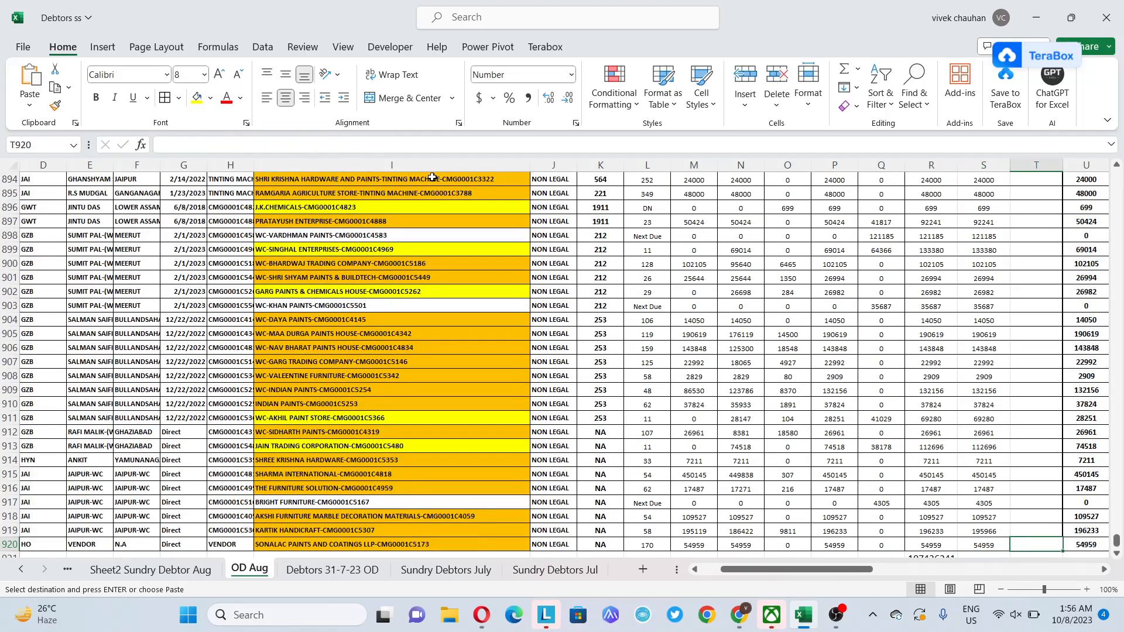
key(ctrl+v)
key(ctrl+Up)
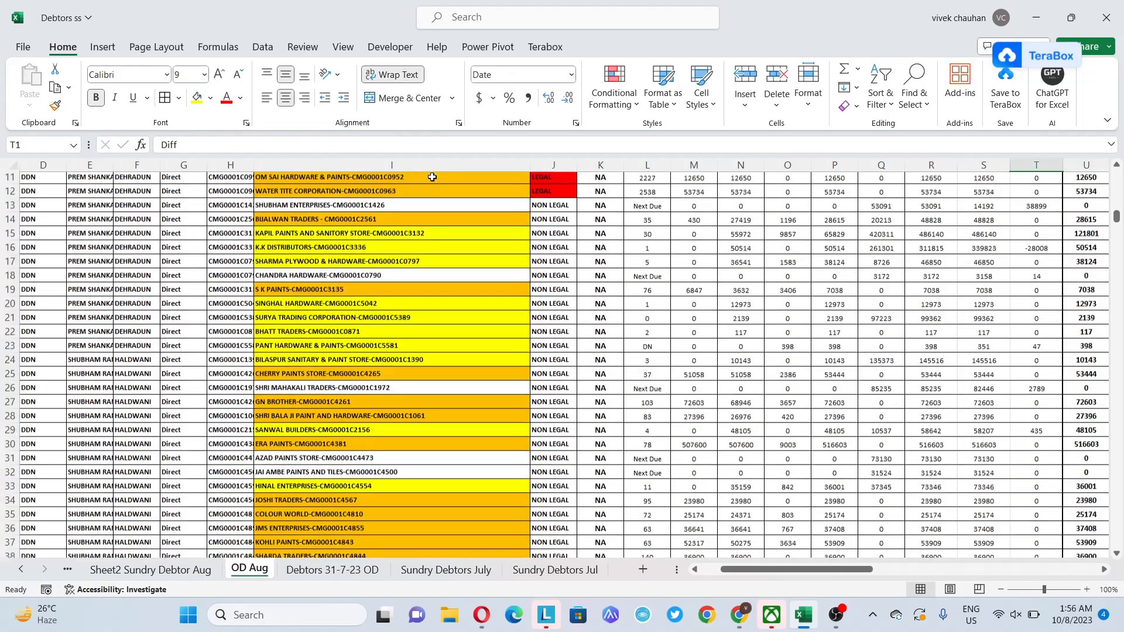
- Turn on filters for the whole OD Aug table, from the Division header across all columns
key(ctrl+Home)
key(ctrl+shift+Right)
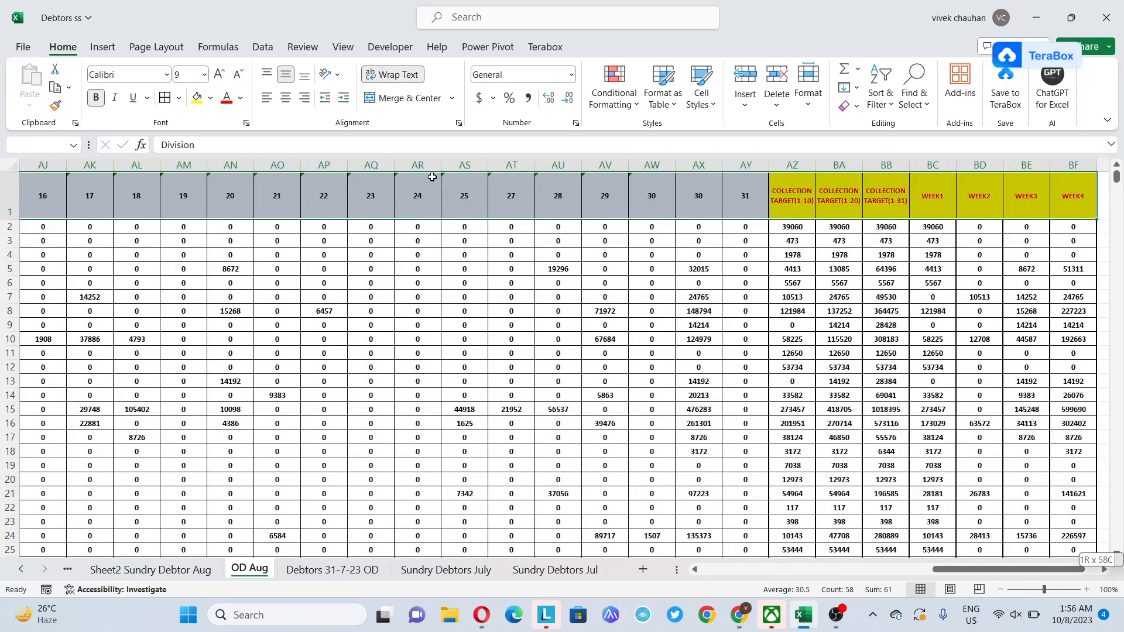
key(ctrl+shift+Down)
key(alt+a)
key(t)
key(ctrl+Home)
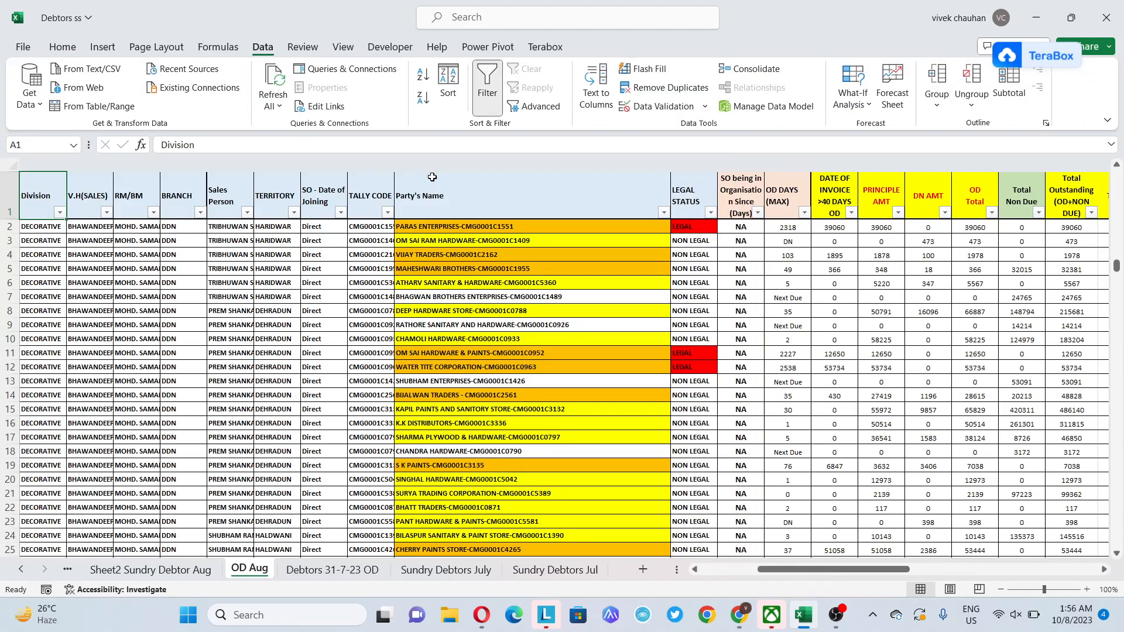
- Filter the OD Aug Diff column to show only the #N/A rows
key(Right)
key(Right)
key(Right)
key(Right)
key(Right)
key(Right)
key(Right)
key(Right)
key(Right)
key(Right)
key(Right)
key(Right)
key(Right)
key(Right)
key(Right)
key(Right)
key(Right)
key(Right)
key(Right)
key(Right)
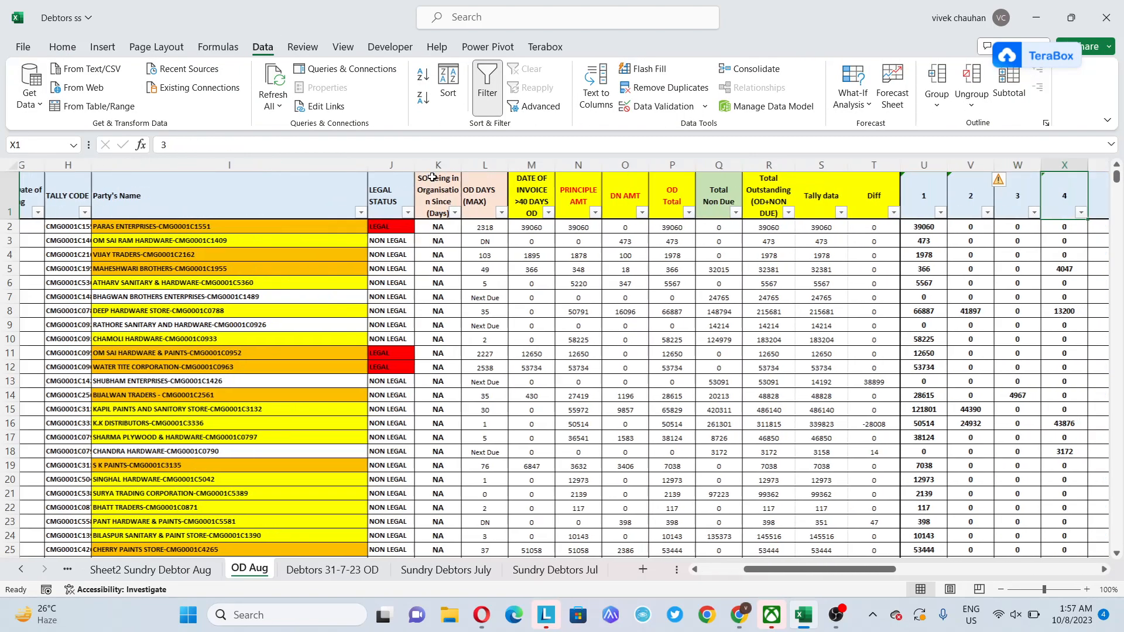
key(Left)
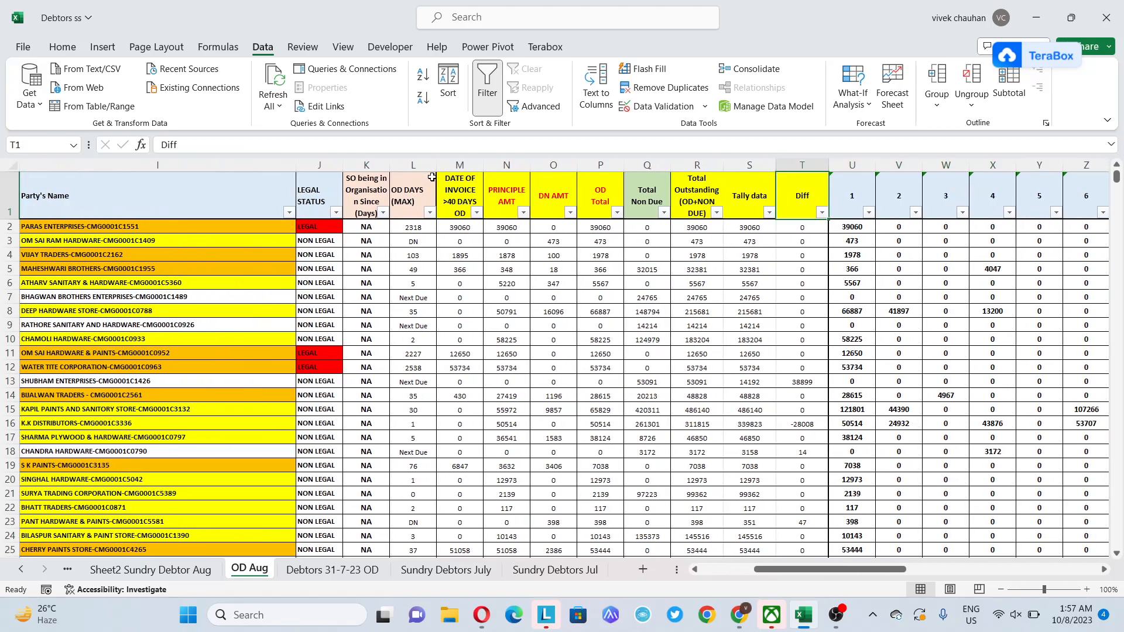
key(alt+Down)
key(Tab)
key(Tab)
key(Tab)
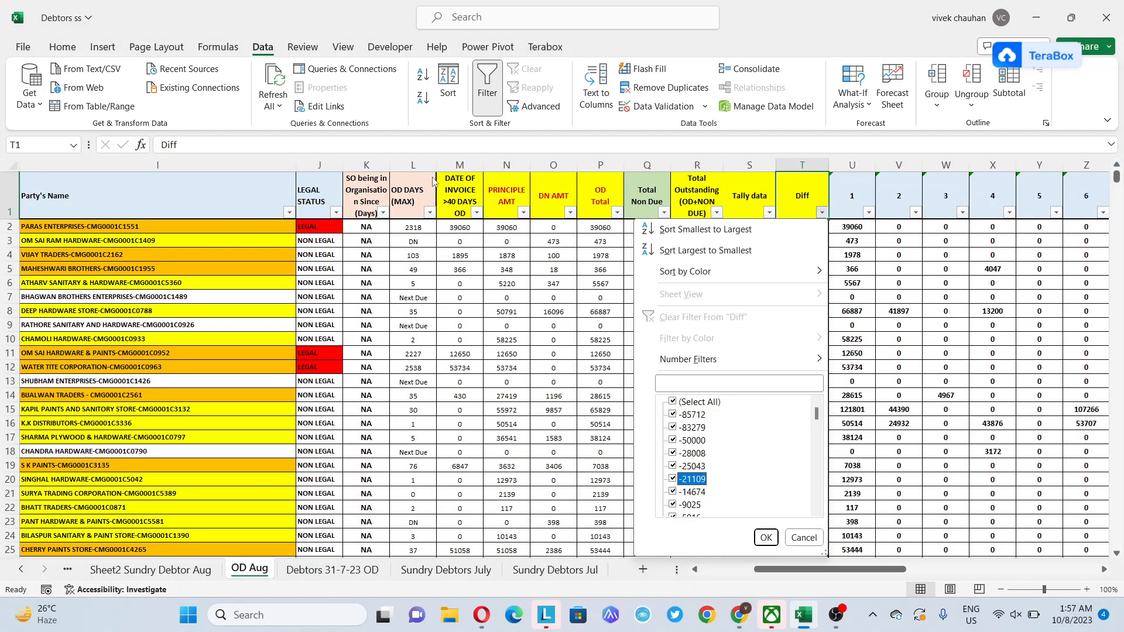
key(Down)
key(Down)
key(Down)
key(Down)
key(Down)
key(Down)
key(Down)
key(Down)
key(Down)
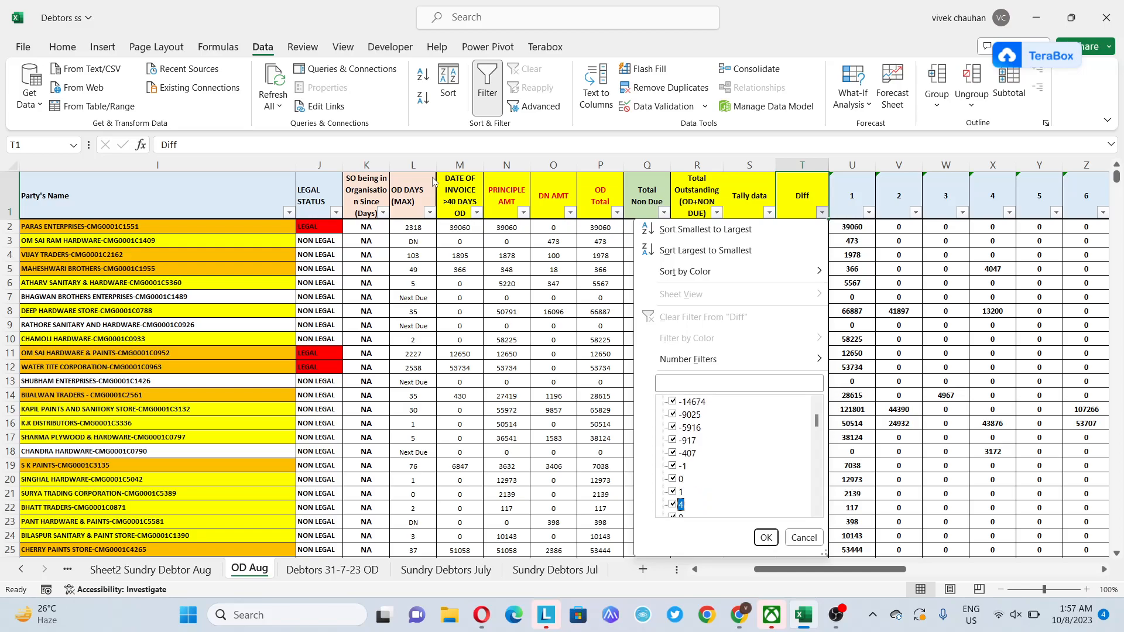
key(End)
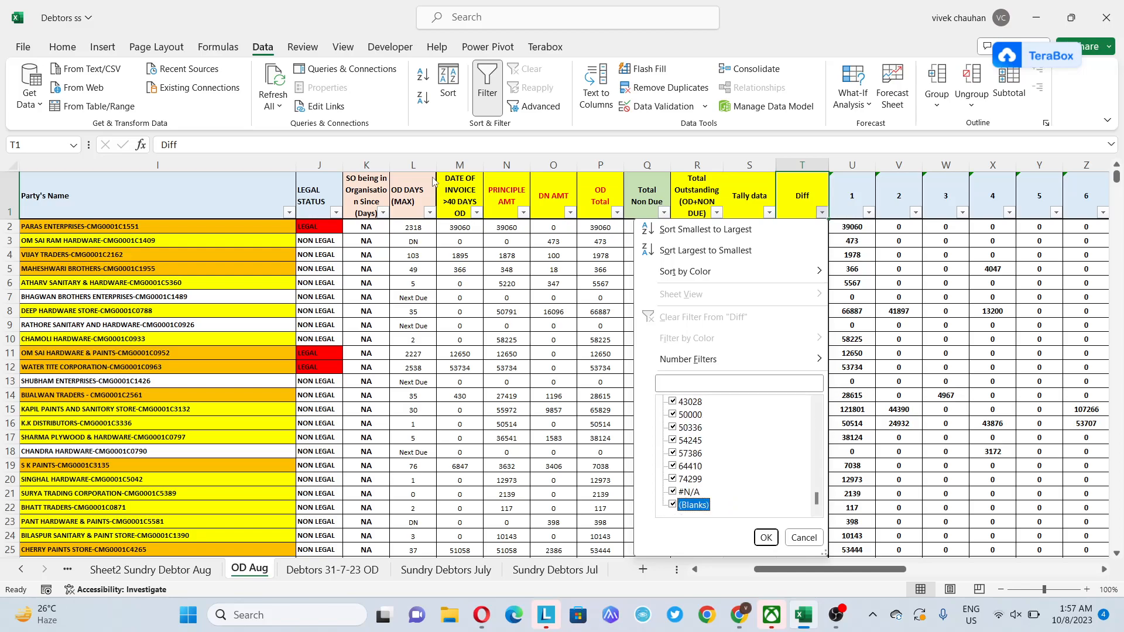
key(Up)
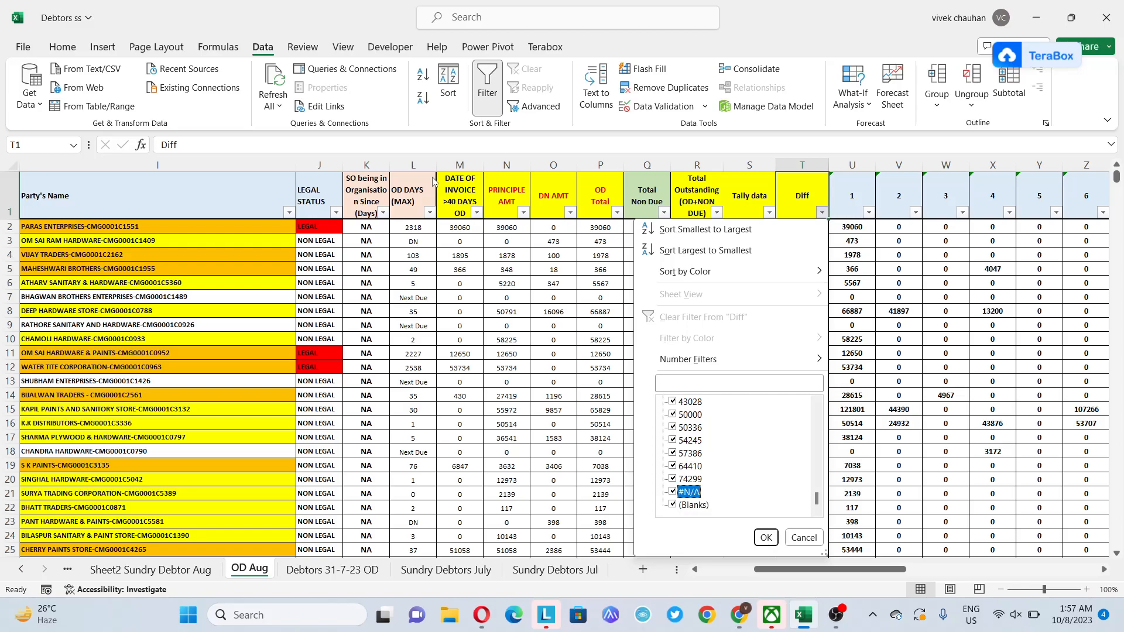
key(Home)
key(space)
key(Page_Down)
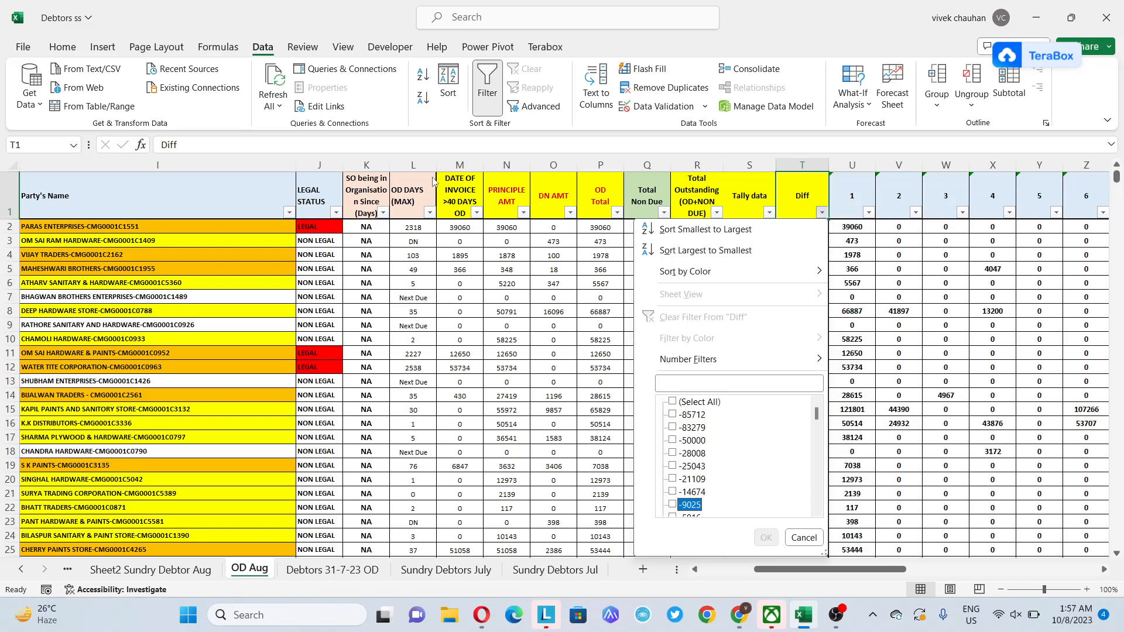
key(End)
key(Up)
key(space)
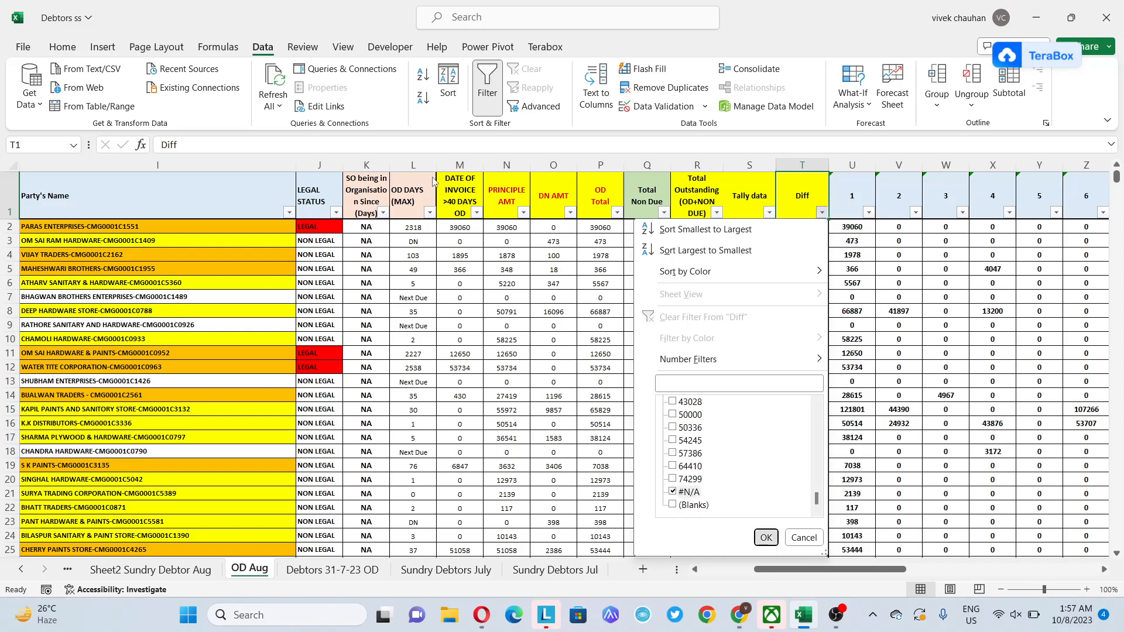
key(Return)
- Check the sum of the Total Outstanding amounts for the filtered #N/A rows
key(Down)
key(Left)
key(Left)
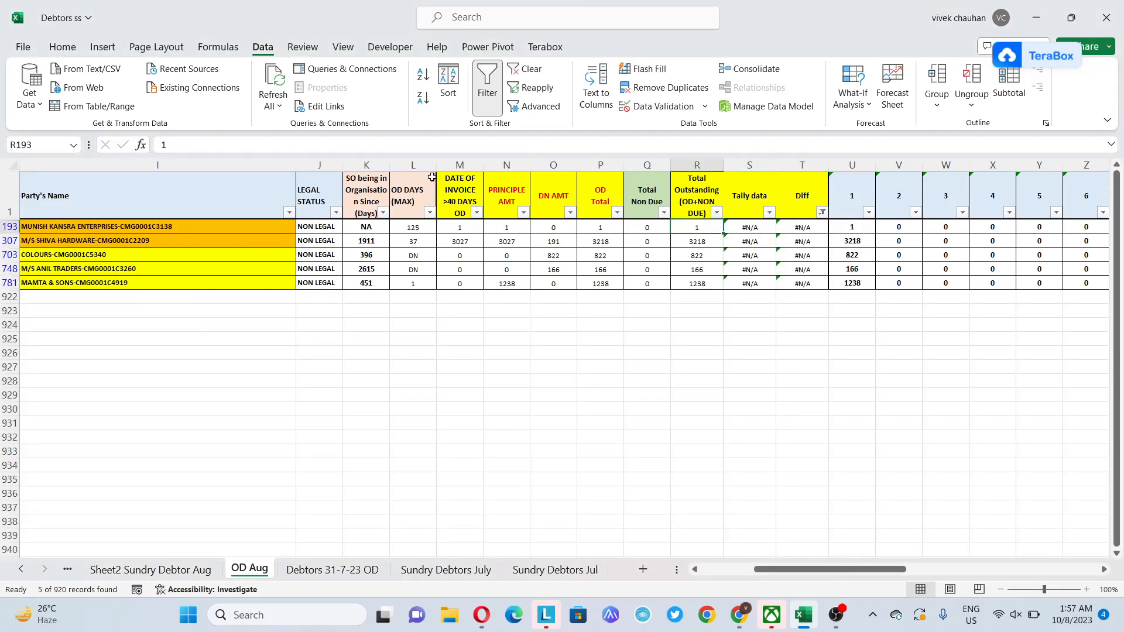
key(ctrl+shift+Down)
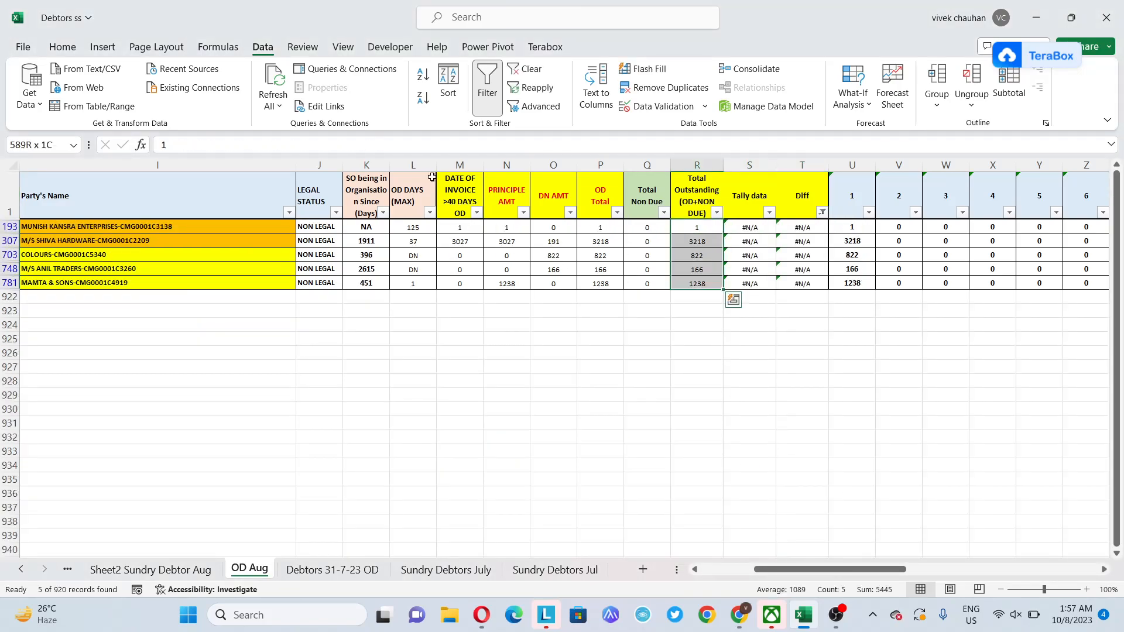
key(Right)
key(Right)
key(Left)
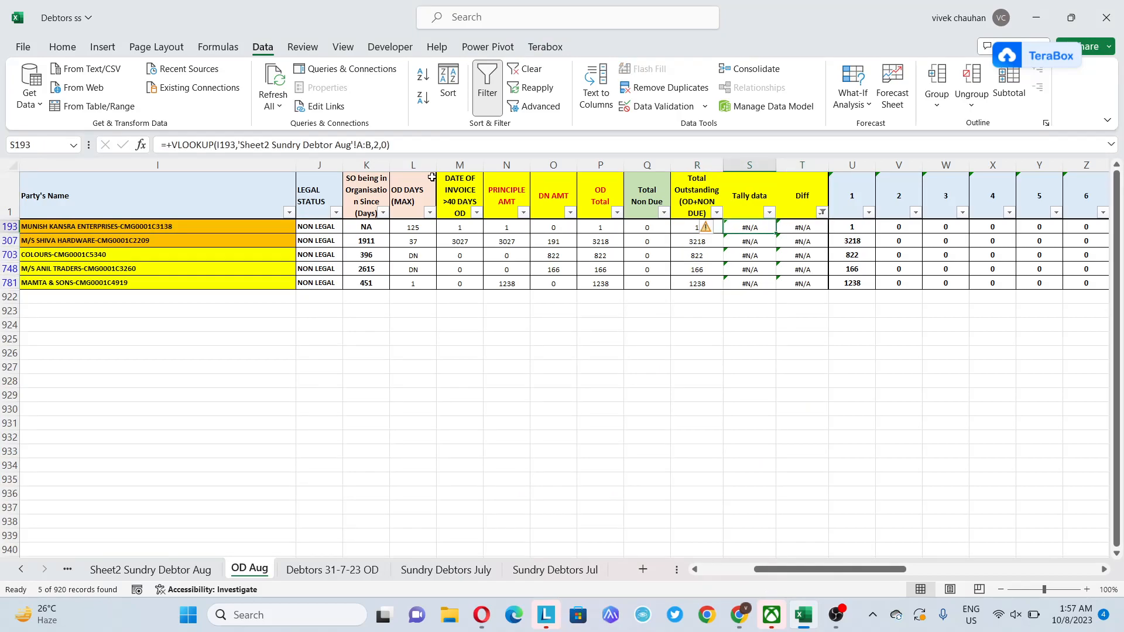
- Review the filtered rows' party names, column 1 amounts and Diff values on OD Aug
key(Home)
key(Right)
key(Right)
key(Right)
key(Right)
key(Right)
key(Right)
key(Right)
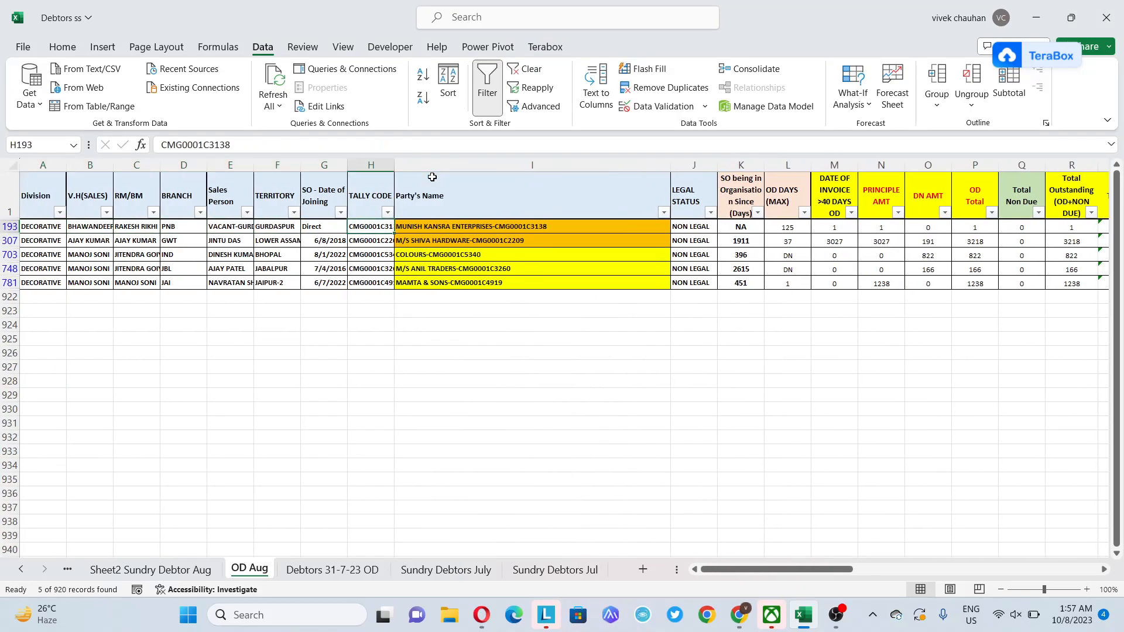
key(Right)
key(ctrl+shift+Down)
key(Right)
key(Right)
key(Right)
key(Right)
key(Right)
key(Right)
key(Right)
key(Right)
key(Right)
key(Right)
key(Right)
key(Right)
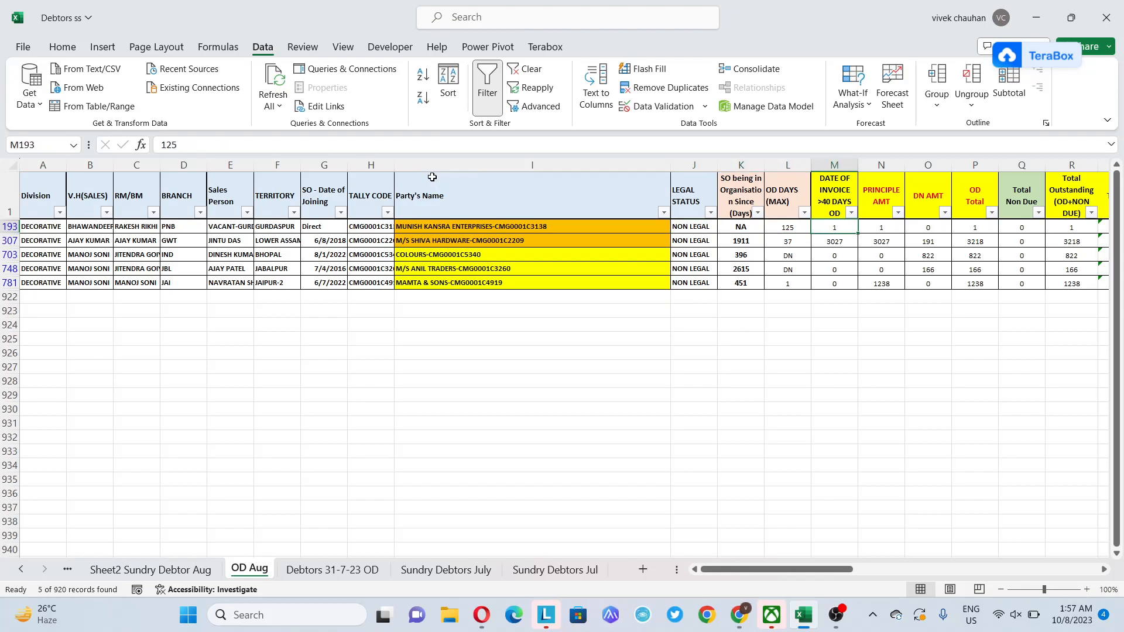
key(ctrl+shift+Down)
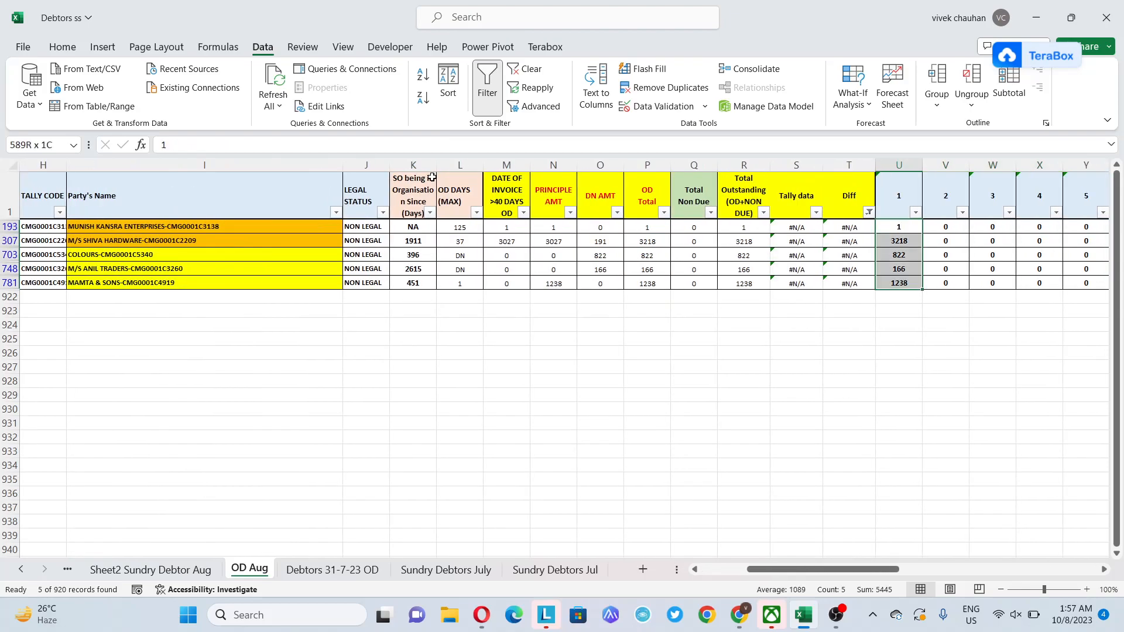
key(Left)
key(ctrl+shift+Down)
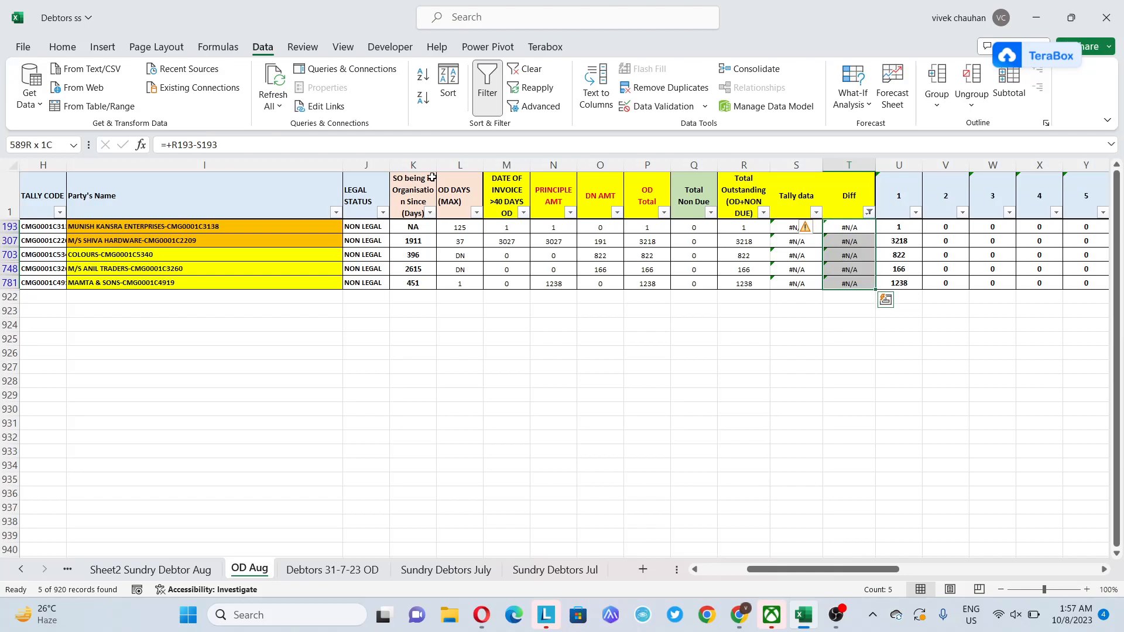
- Switch to Sheet2 Sundry Debtor Aug and examine the reconciliation summary labels in G4:G12
key(ctrl+Page_Up)
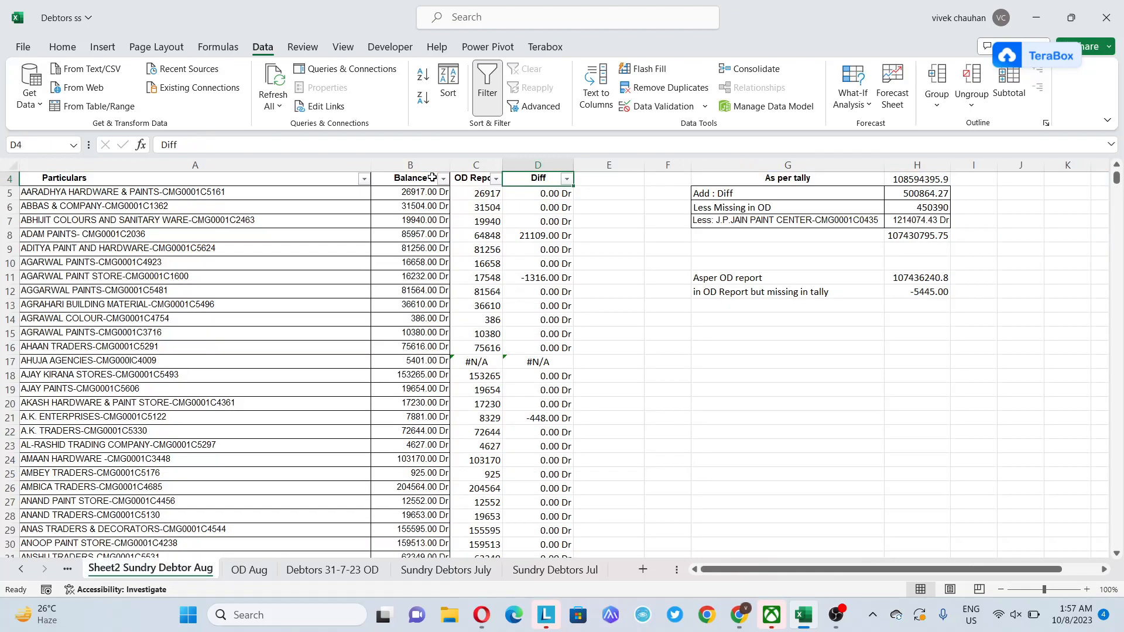
key(Up)
key(Right)
key(Left)
key(Home)
key(Down)
key(Right)
key(ctrl+Down)
key(Down)
key(ctrl+Up)
key(Right)
key(Right)
key(Right)
key(Right)
key(Right)
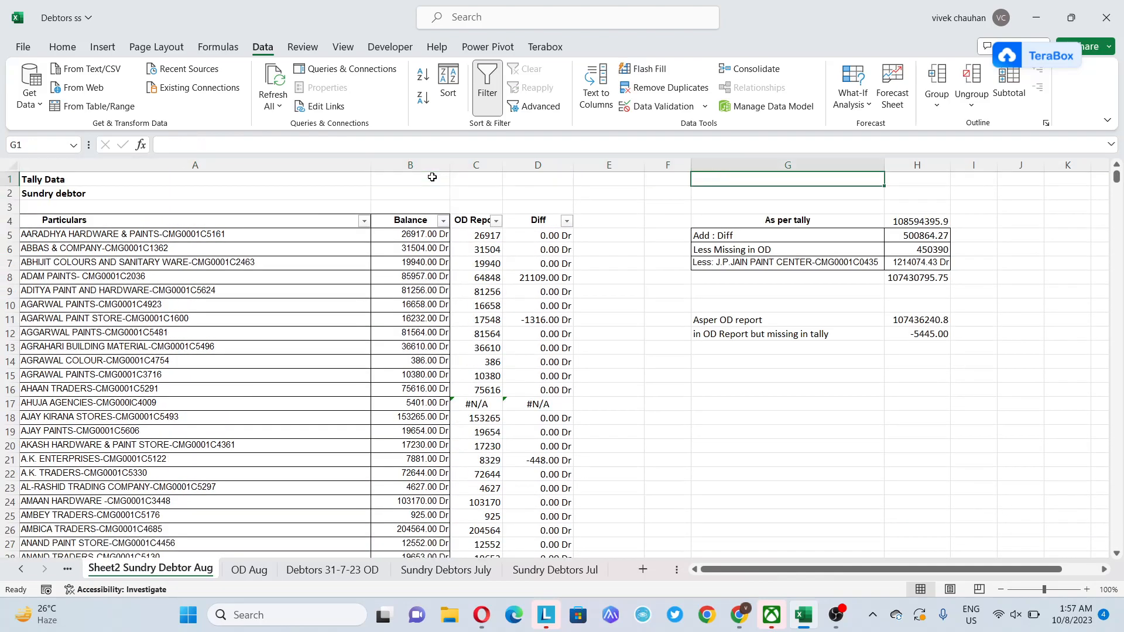
key(Right)
key(Down)
key(Down)
key(Down)
key(Left)
key(Right)
key(Right)
key(Left)
key(Left)
key(Left)
key(Right)
key(shift+Down)
key(shift+Down)
key(shift+Down)
key(shift+Down)
key(shift+Down)
key(shift+Down)
key(shift+Down)
key(shift+Down)
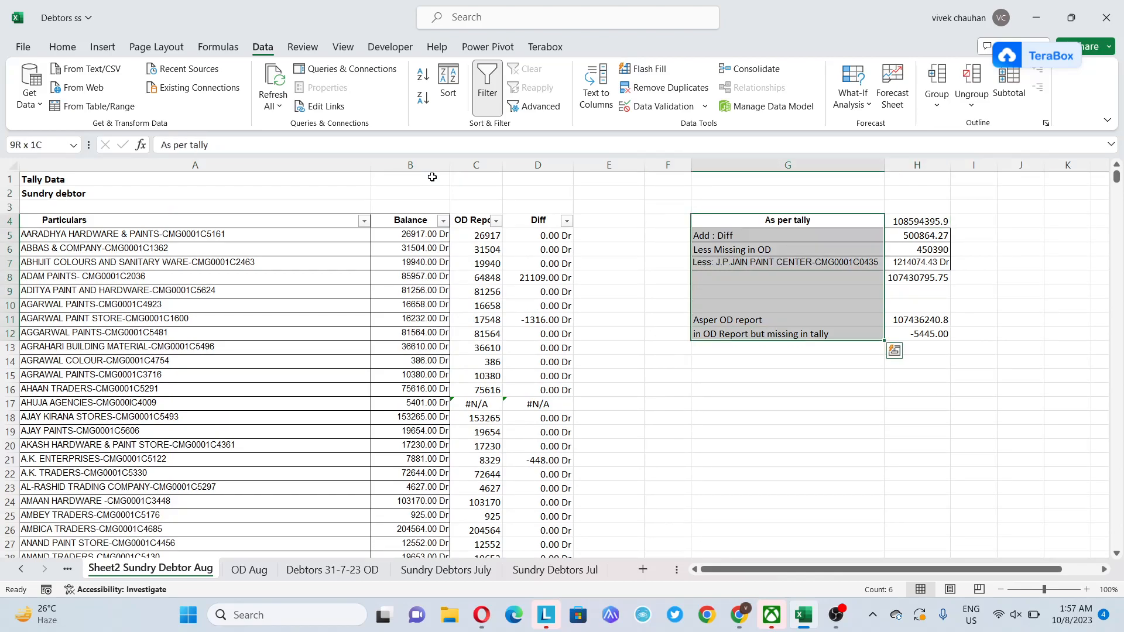
- Change the summary label in G4 to Balance as per Tally
key(Up)
key(Down)
key(shift+Right)
key(shift+Left)
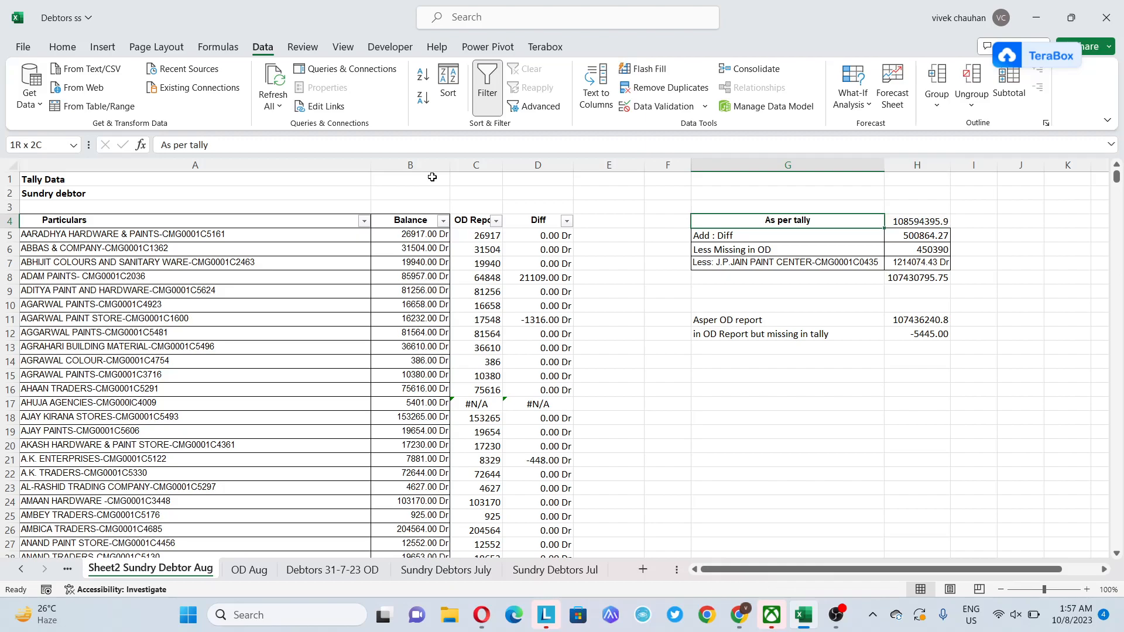
text(C)
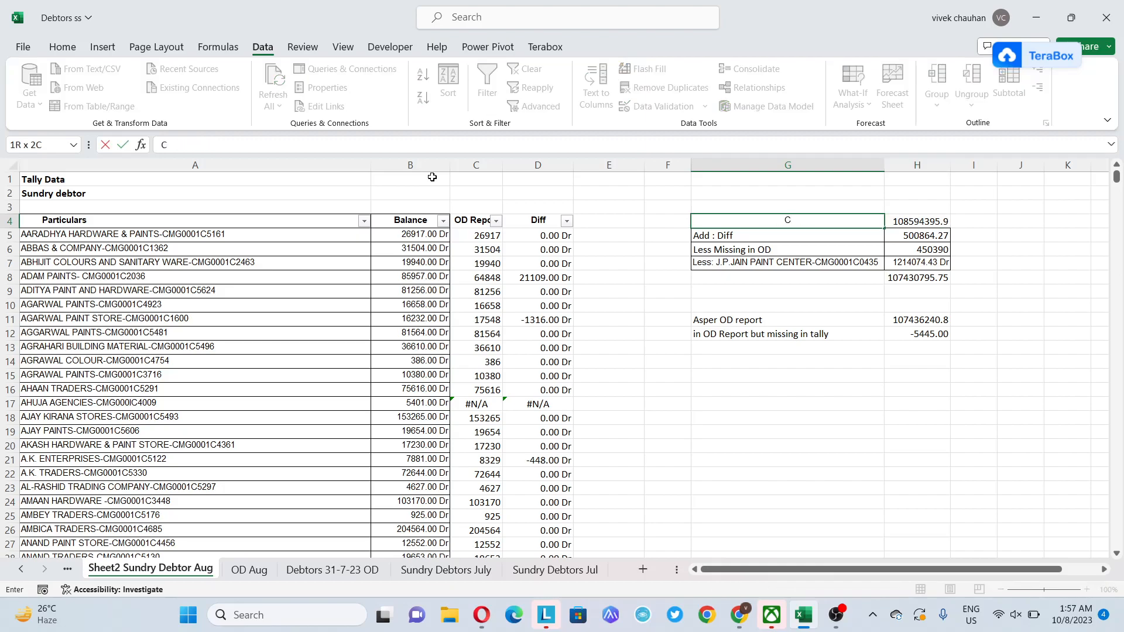
key(Escape)
text(Bala)
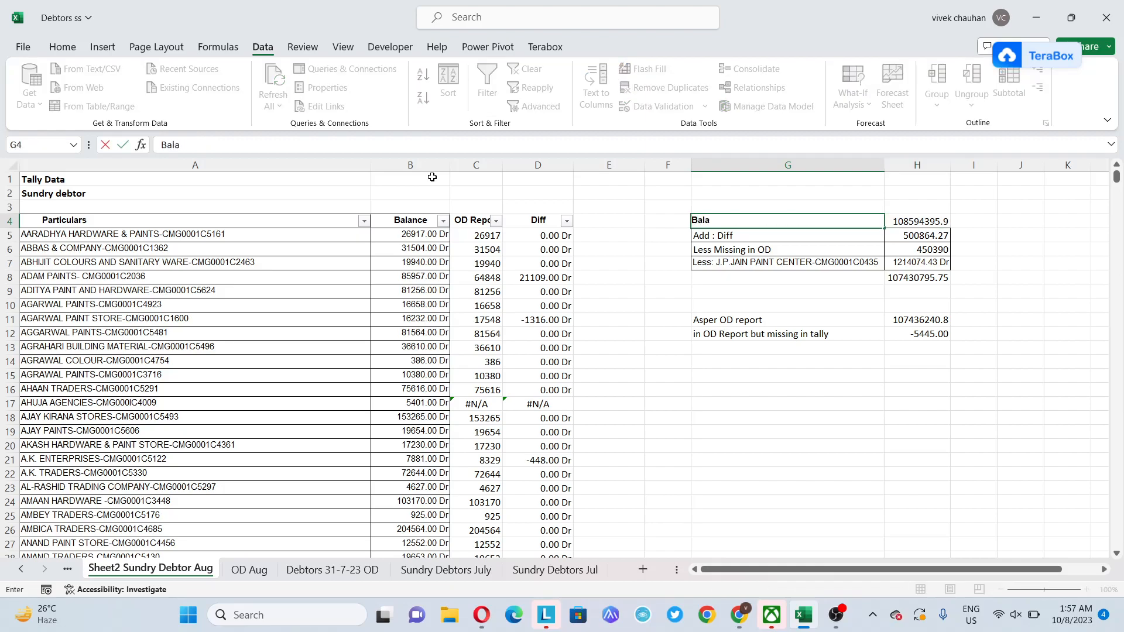
text(nce as per Tal)
key(Return)
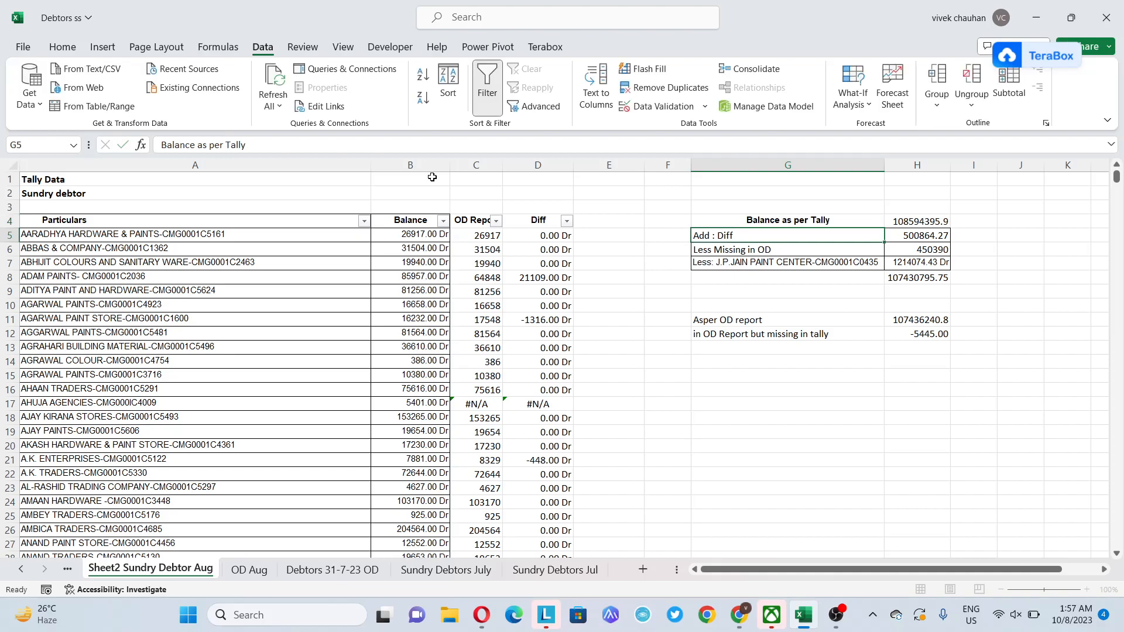
- Fill the Balance column's total in B927 with yellow
key(Up)
key(Left)
key(Left)
key(Left)
key(Left)
key(ctrl+Down)
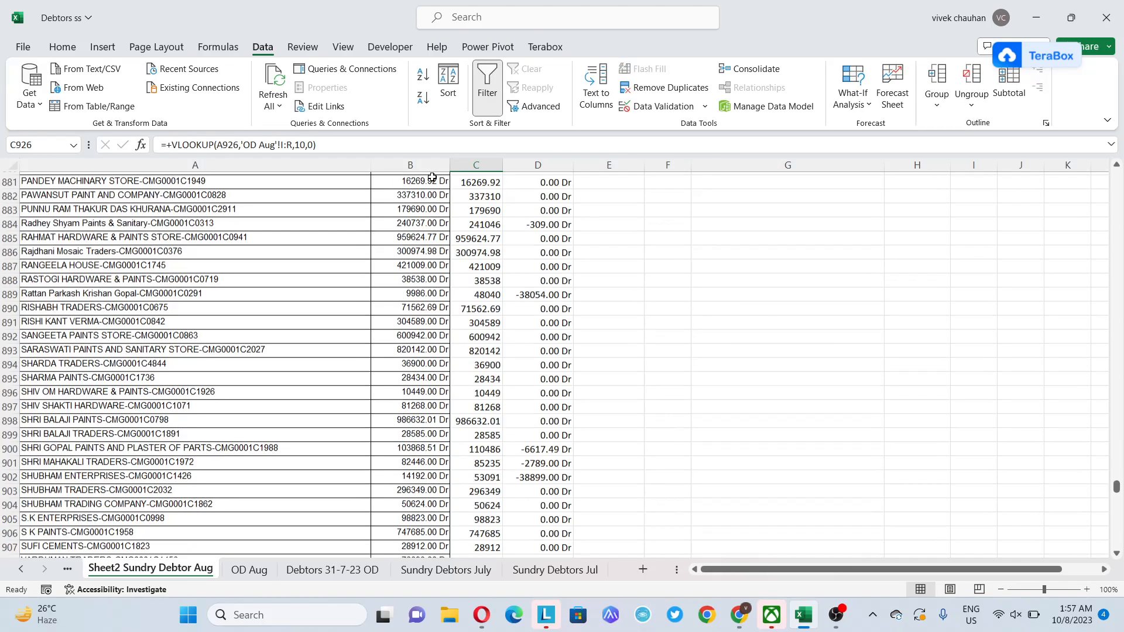
key(Left)
key(Down)
key(Down)
key(Up)
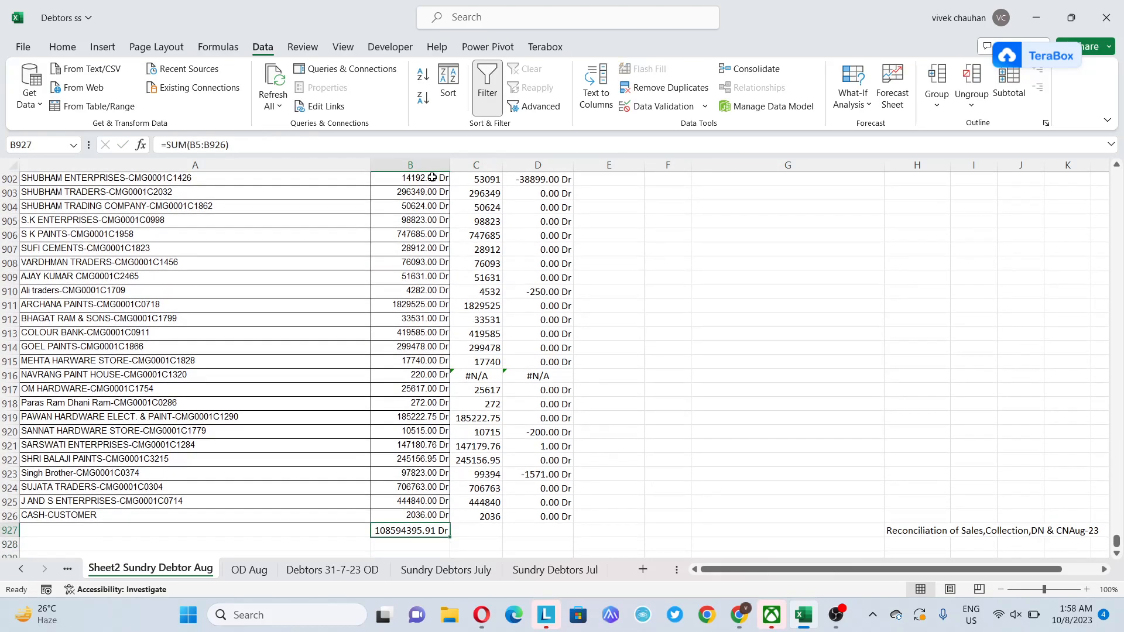
click(62, 48)
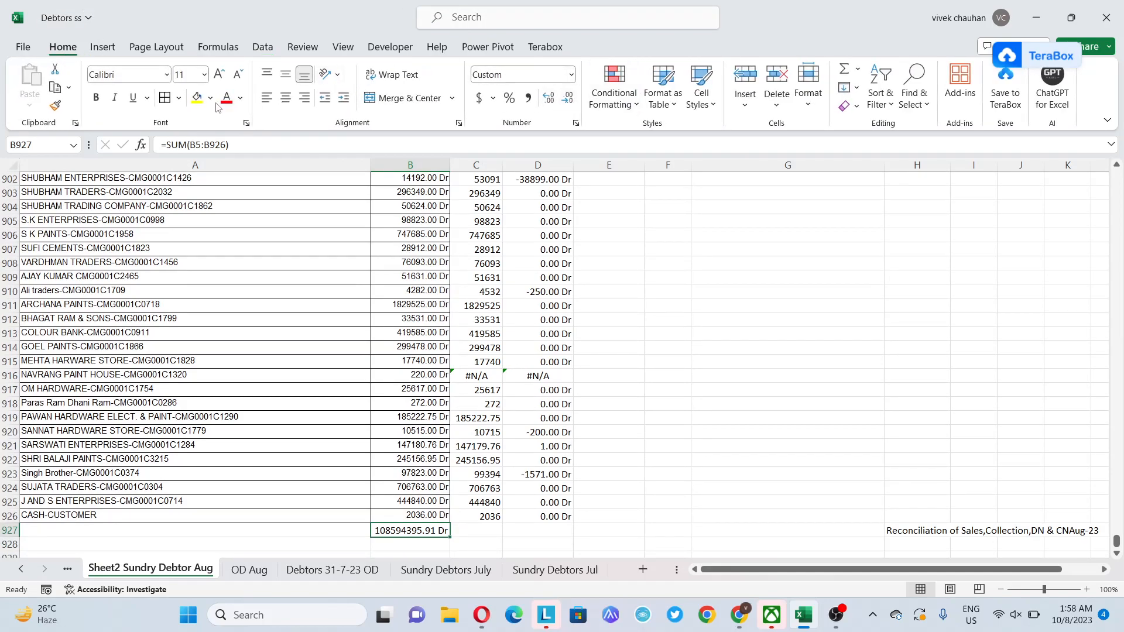
- Copy the Balance total from B927 and paste it as values into H4, beside Balance as per Tally
key(ctrl+c)
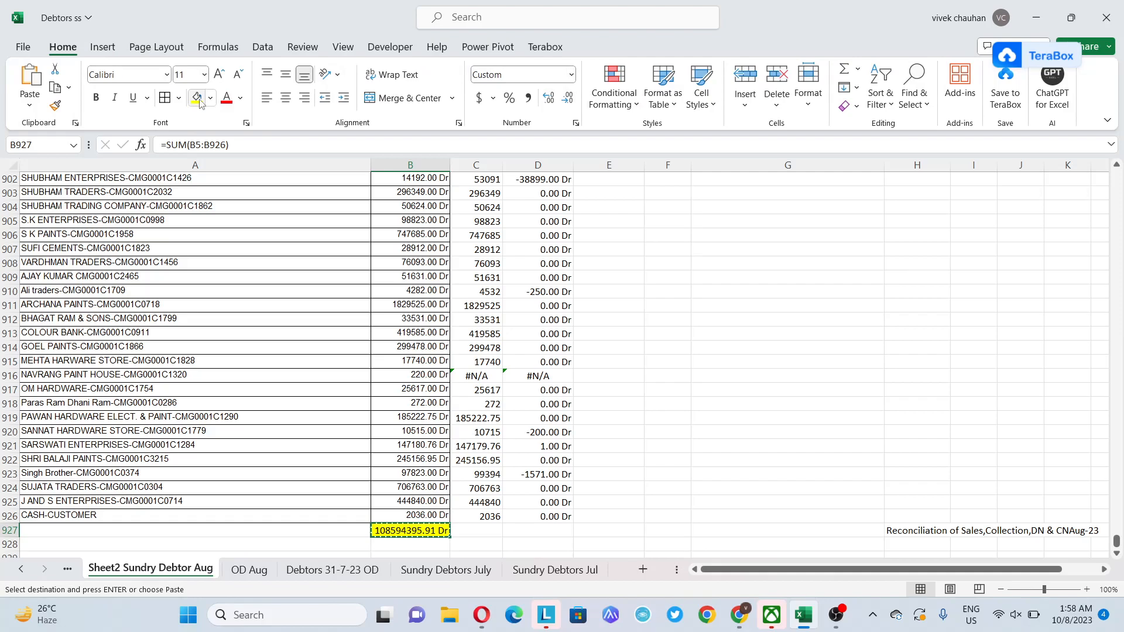
key(ctrl+Up)
key(ctrl+Up)
key(Down)
key(Down)
key(ctrl+Right)
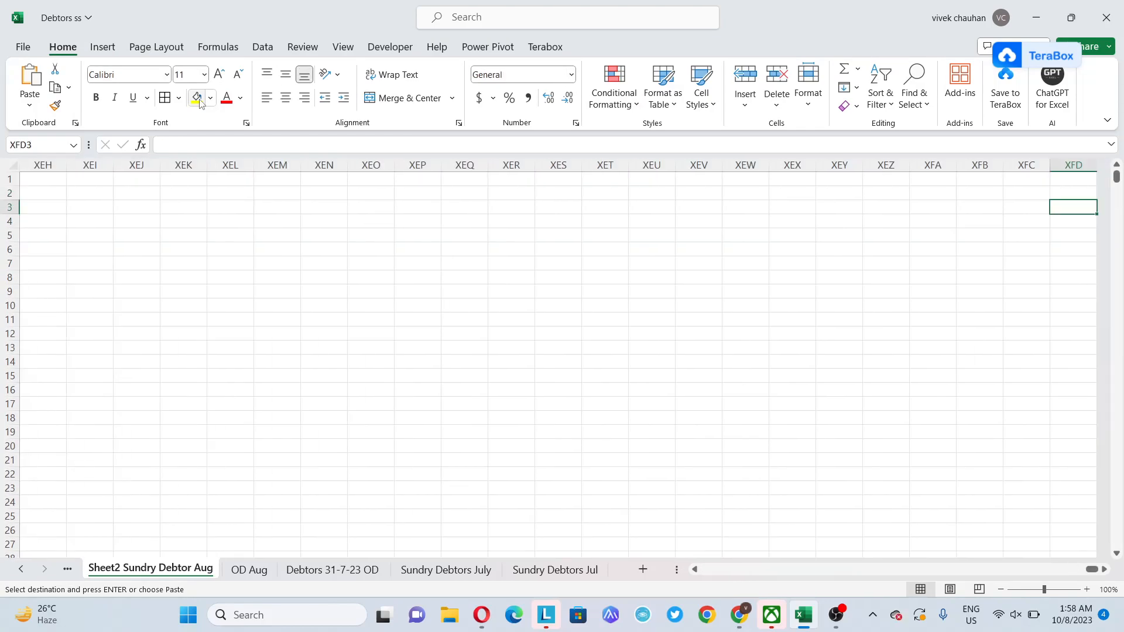
key(ctrl+Left)
key(Down)
key(Right)
key(Right)
key(Right)
key(Right)
key(Right)
key(Right)
key(Right)
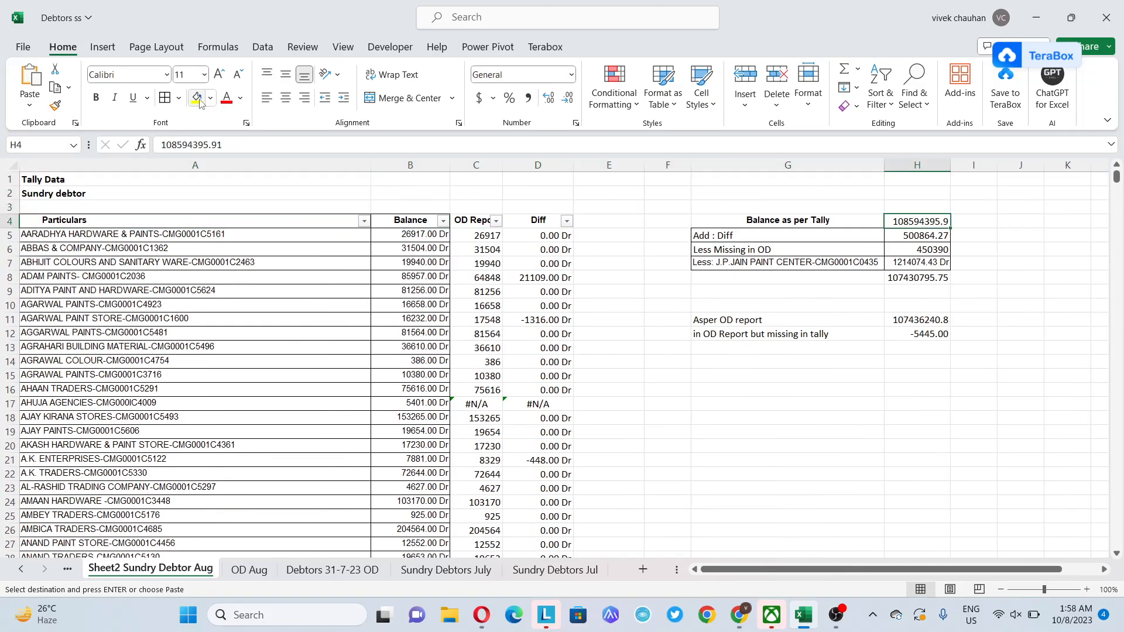
key(ctrl+alt+v)
key(v)
key(Return)
key(Down)
key(Left)
key(Left)
key(Right)
key(Right)
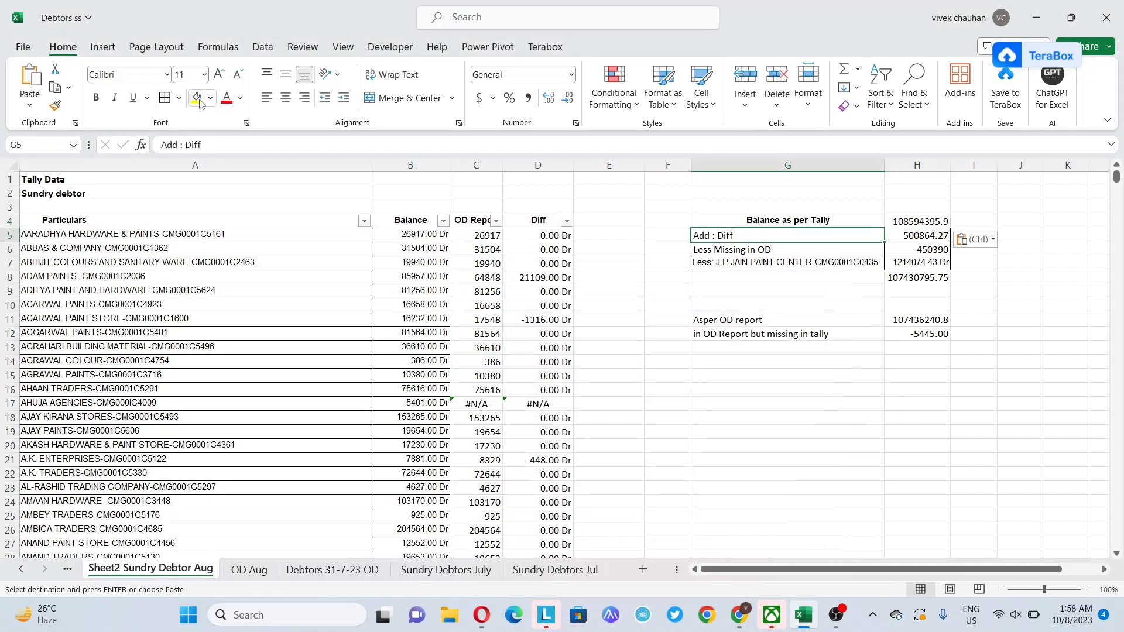
- Filter the Diff column to exclude the #N/A and blank rows
key(Left)
key(Left)
key(Left)
key(Left)
key(Left)
key(Up)
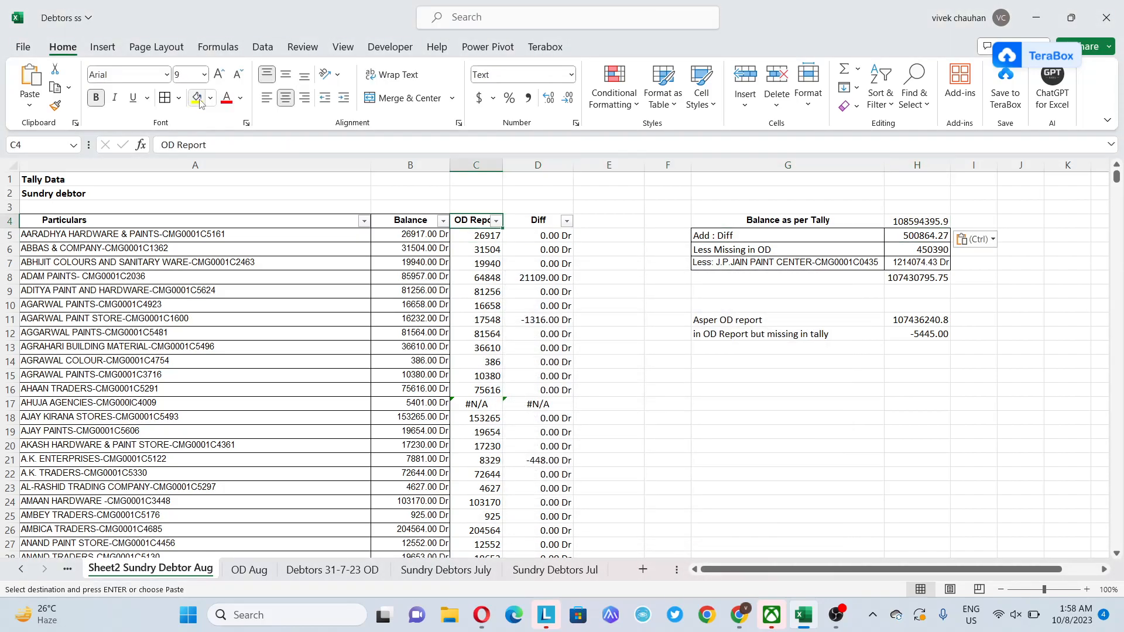
key(alt+Down)
key(Escape)
key(Right)
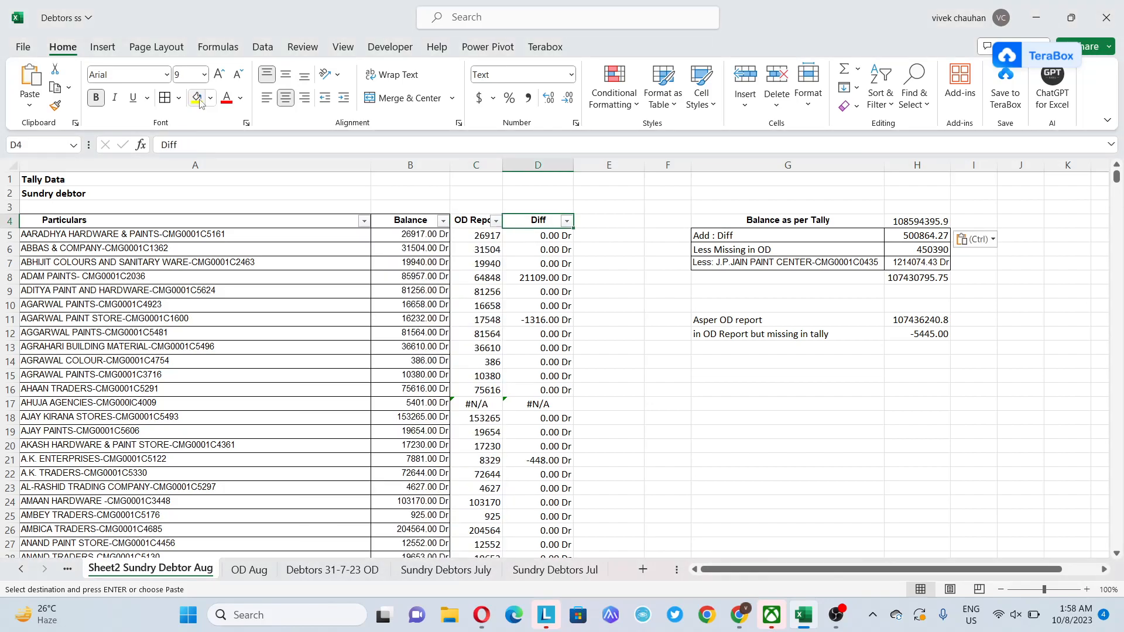
key(alt+Down)
key(Down)
key(Down)
key(Down)
key(Down)
key(Down)
key(Down)
key(Down)
key(Down)
key(Down)
key(Down)
key(Down)
key(Down)
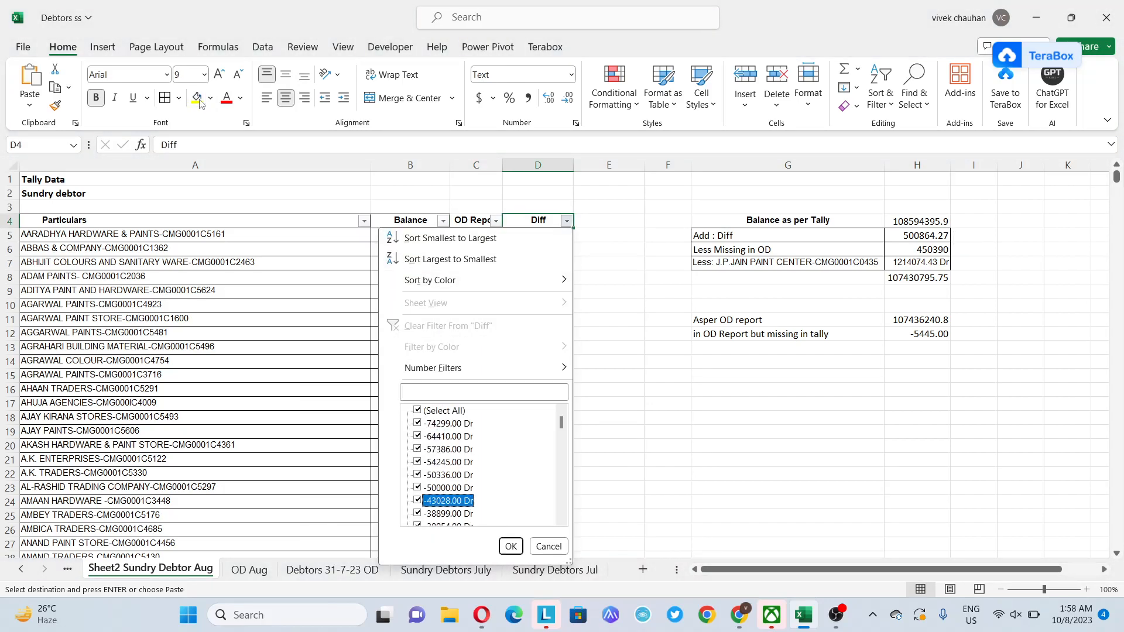
key(End)
key(Up)
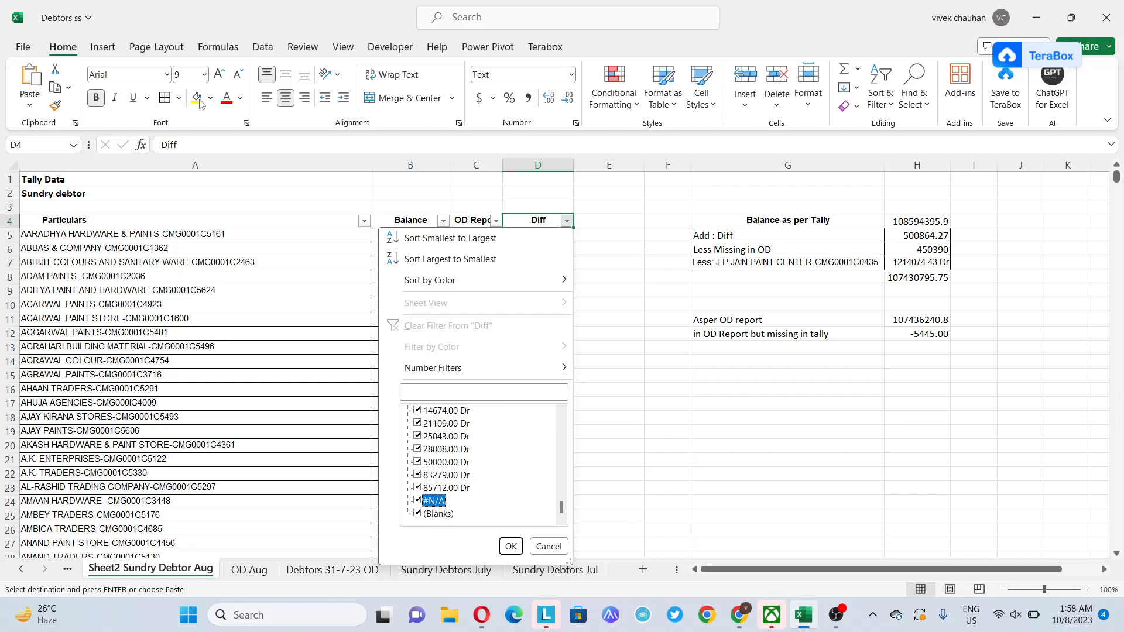
key(Down)
key(space)
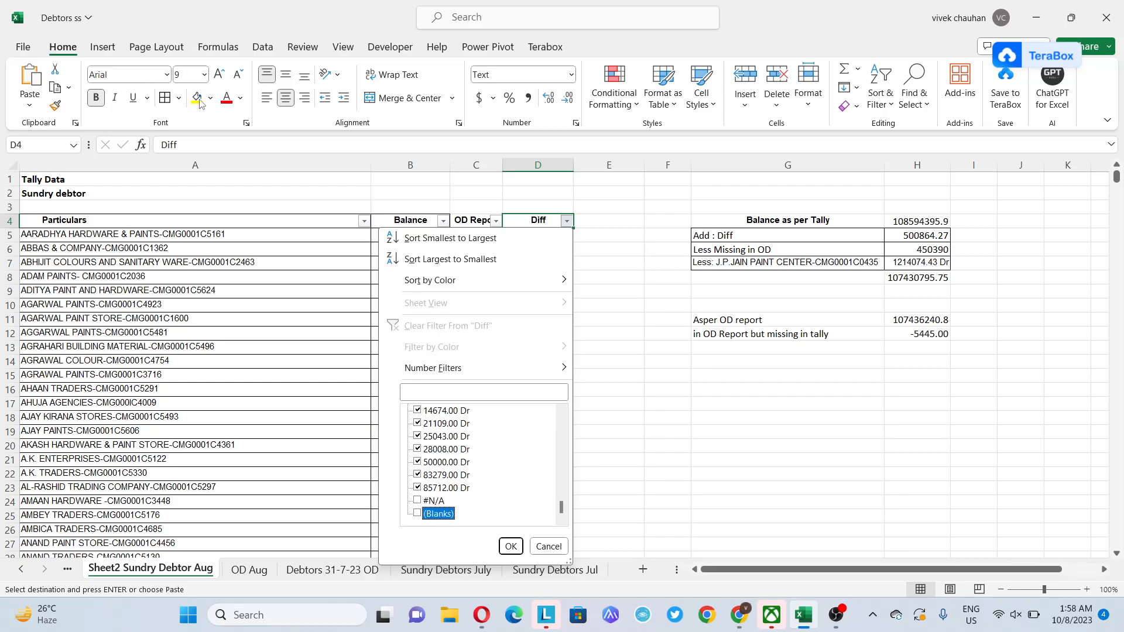
key(Return)
- Check the sums of the filtered OD Report values in C5:C926 and the Diff values in D5:D926
key(Down)
key(Left)
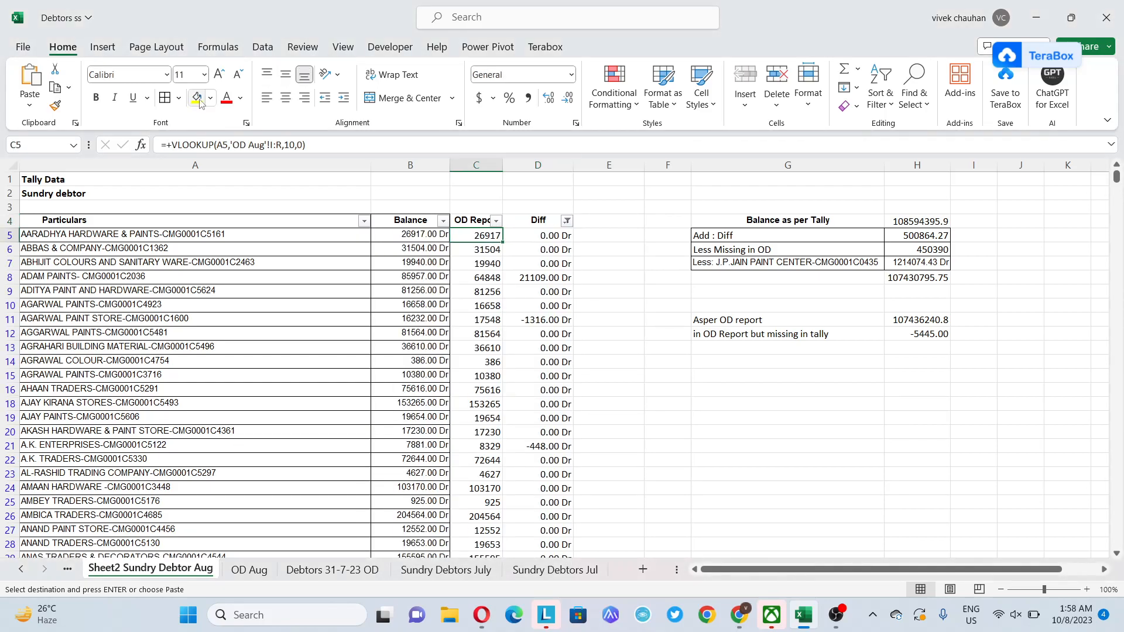
key(ctrl+shift+Down)
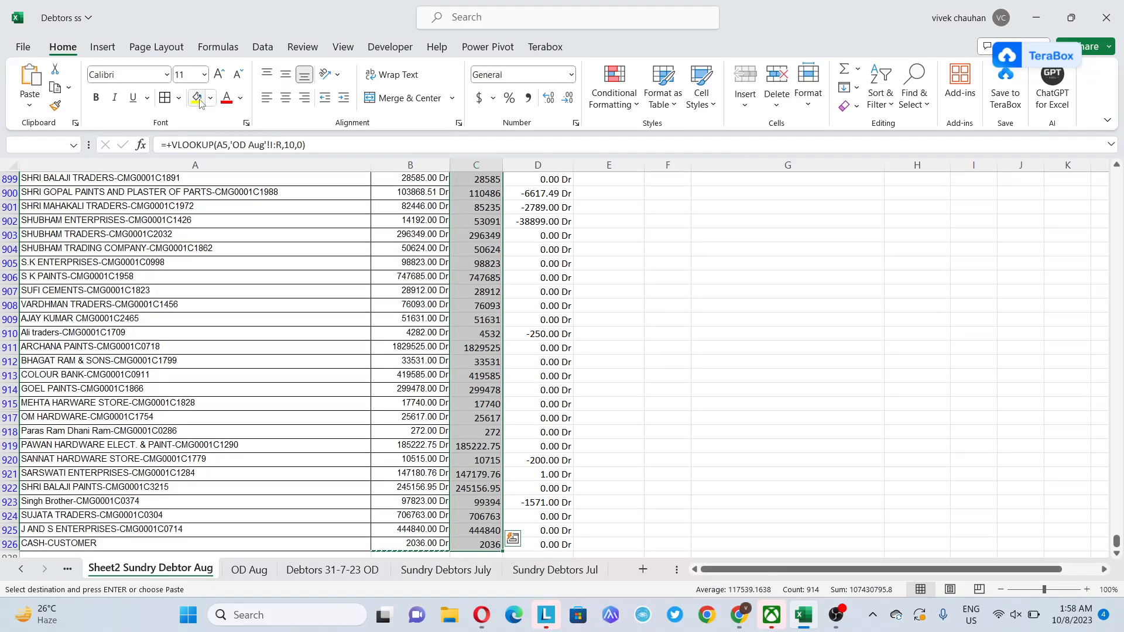
key(Right)
key(ctrl+shift+Down)
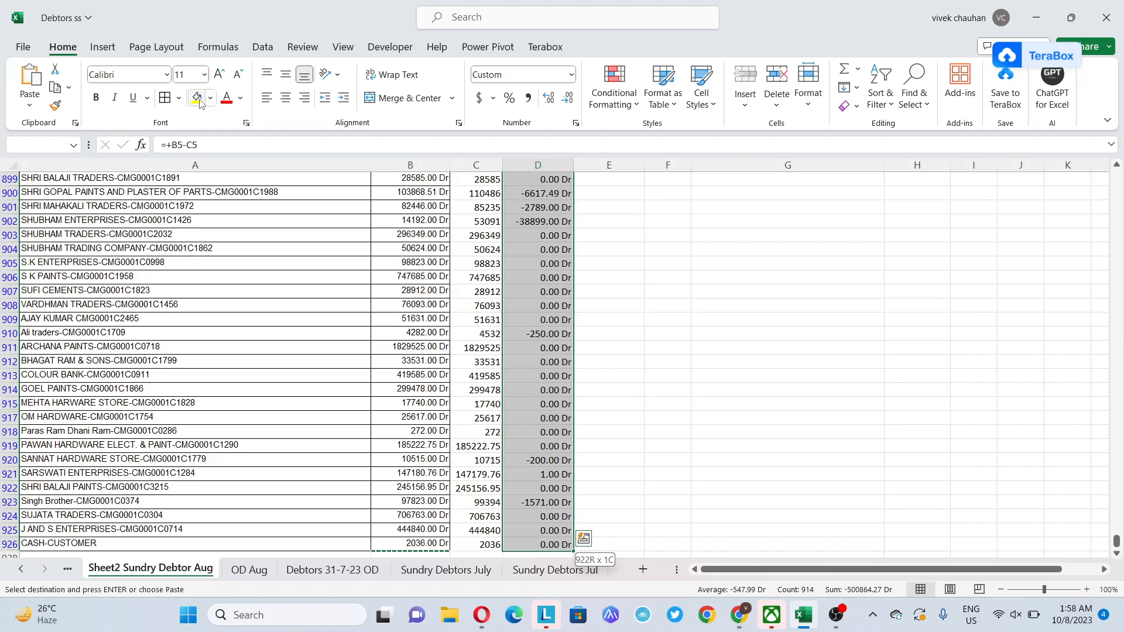
- Compare the Add : Diff amount in H5 with the sum of the filtered Diff values in D5:D926
key(Up)
key(Up)
key(Right)
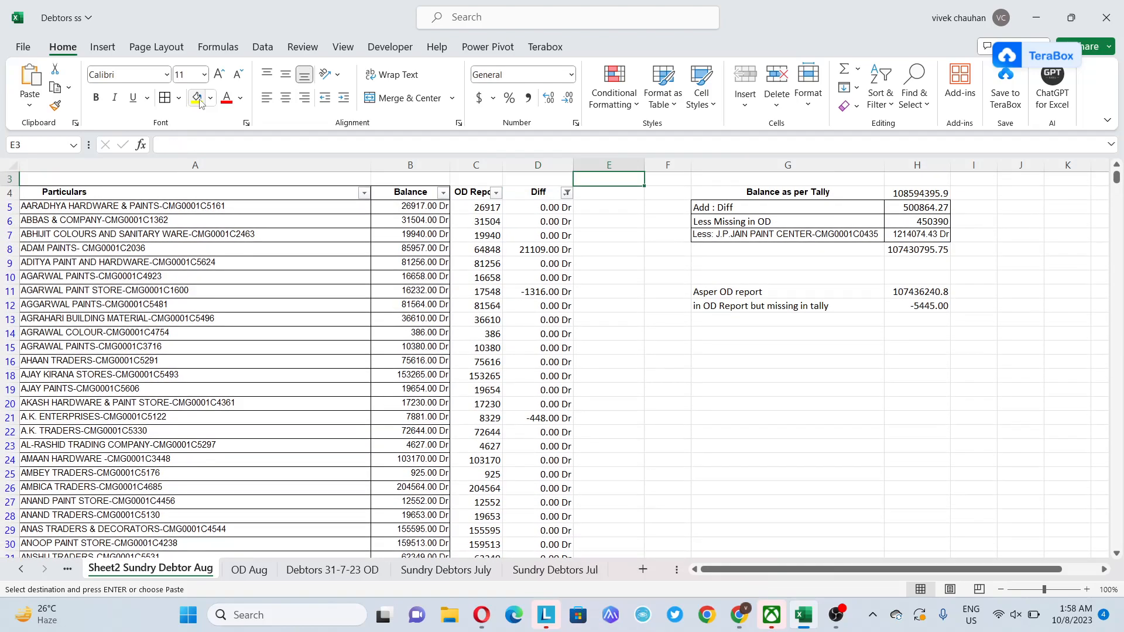
key(Right)
key(Right)
key(Right)
key(Down)
key(Down)
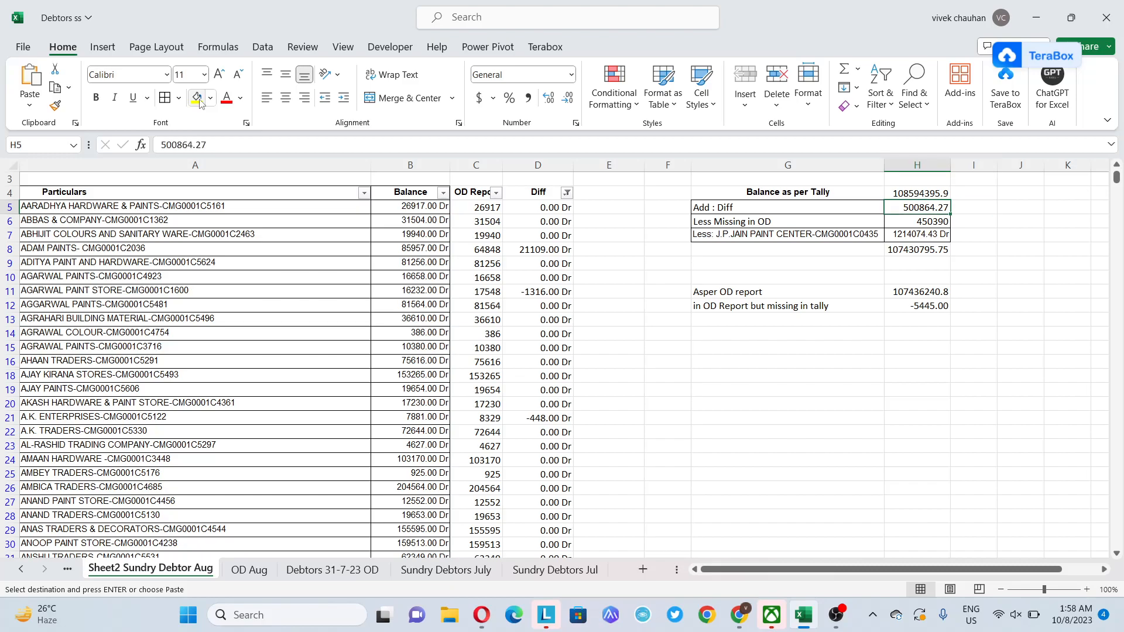
key(Left)
key(Left)
key(Left)
key(Left)
key(Left)
key(Left)
key(Right)
key(Right)
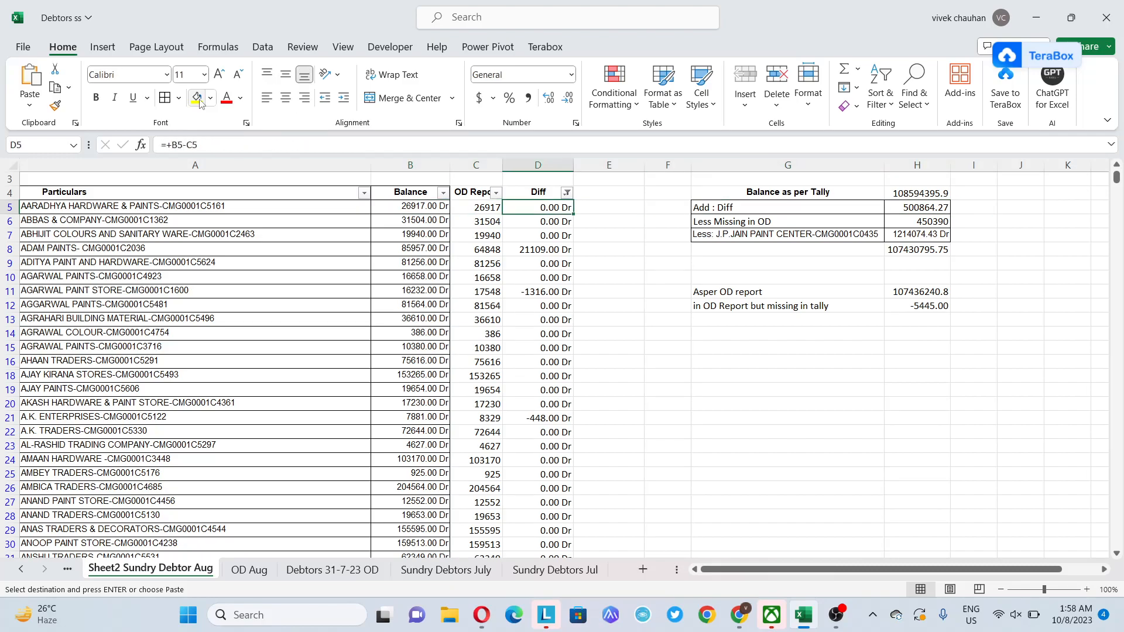
key(ctrl+shift+Down)
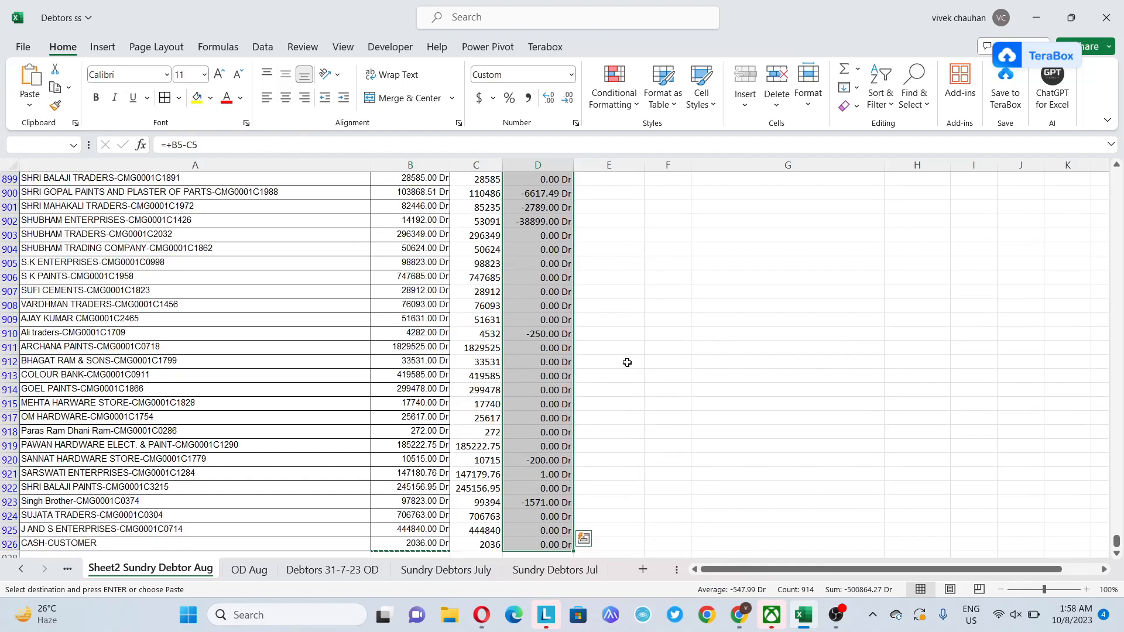
- Total the filtered Diff column in D928 with SUBTOTAL over D4:D926, and clear that total again
key(ctrl+Down)
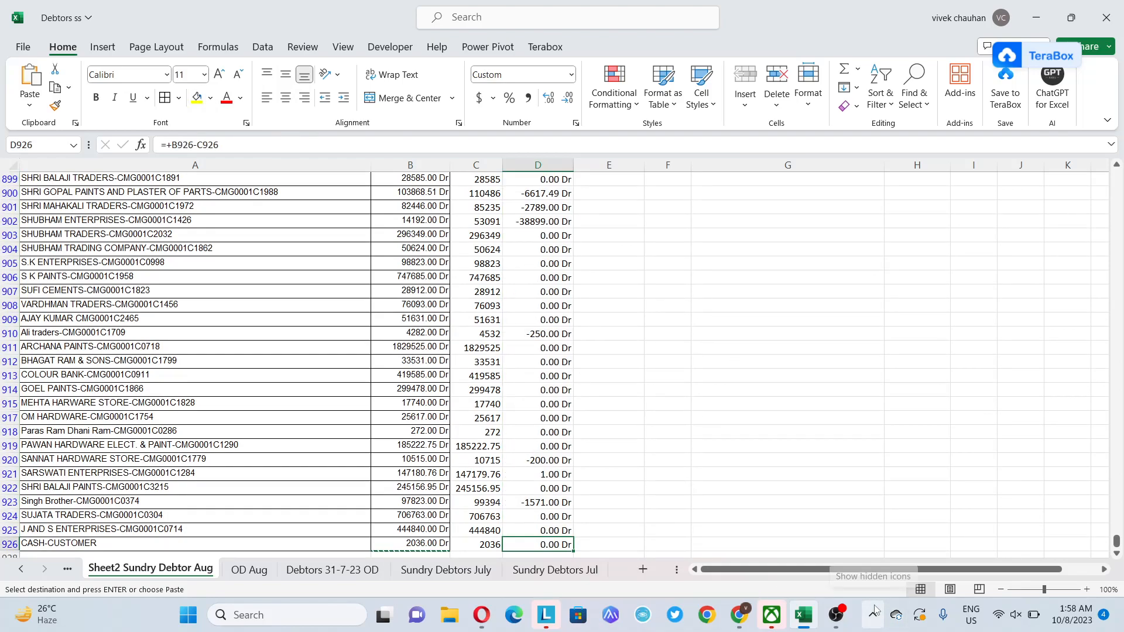
key(Down)
key(alt+equal)
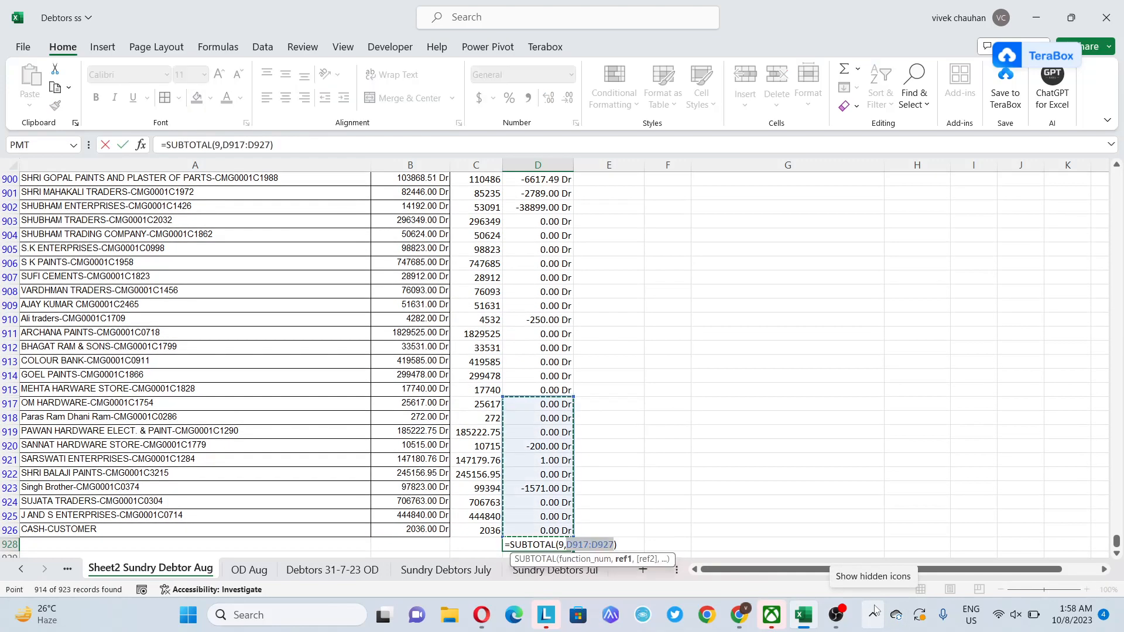
key(ctrl+Down)
key(ctrl+shift+Up)
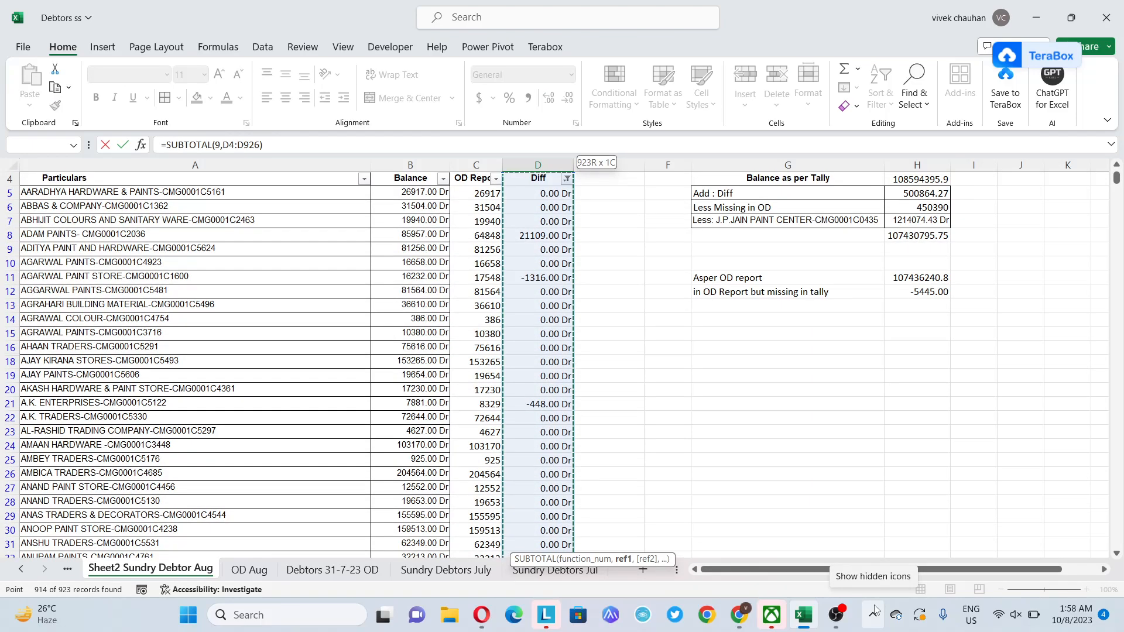
key(Return)
key(Up)
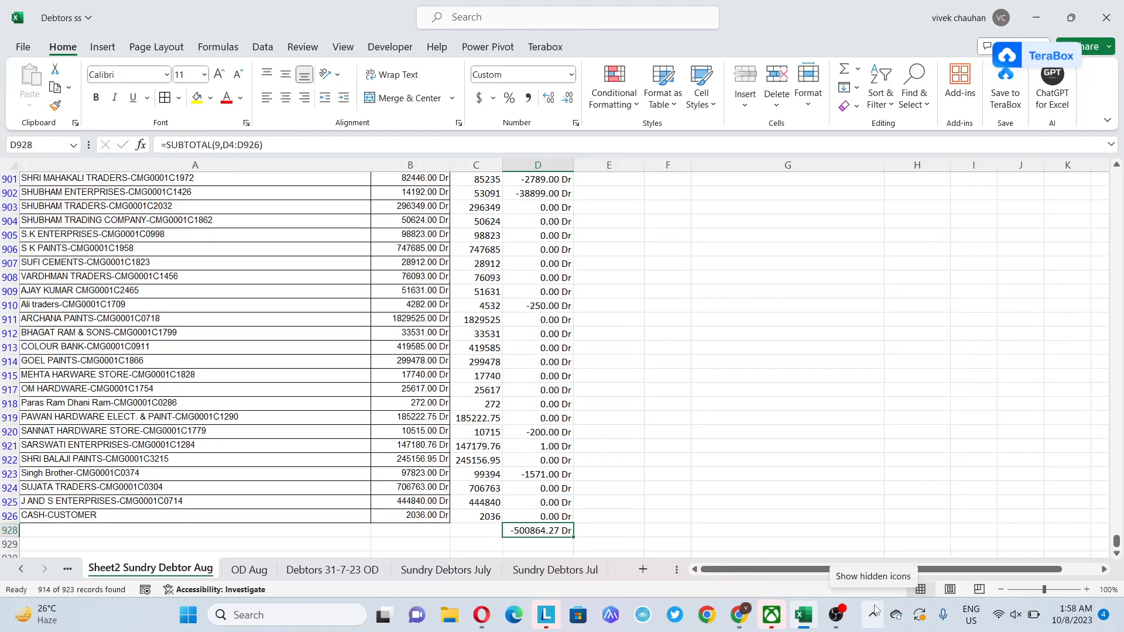
double_click(543, 529)
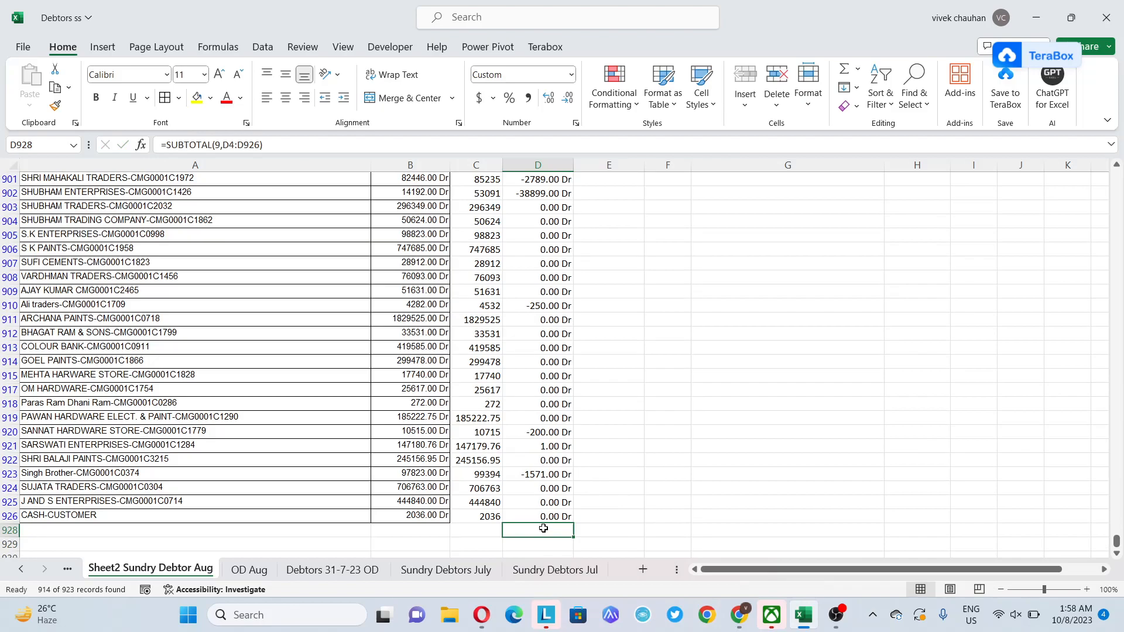
- Apply all borders to the summary cells G4:H7
key(ctrl+Up)
key(ctrl+Up)
key(Right)
key(Right)
key(Right)
key(Up)
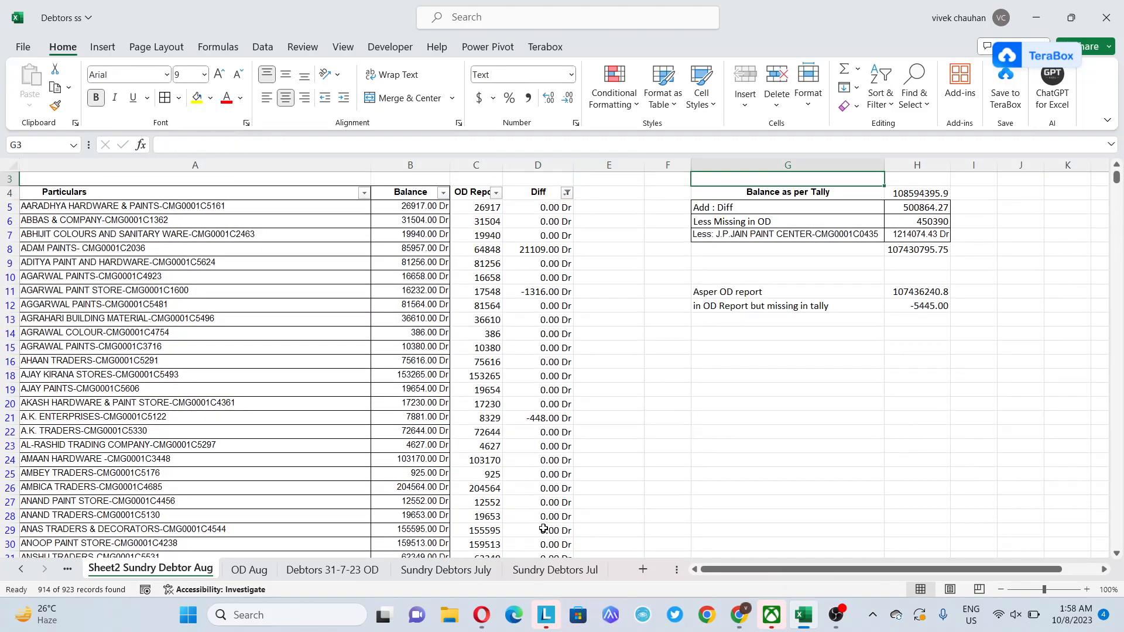
key(Down)
key(shift+Right)
key(shift+Down)
key(shift+Down)
key(shift+Down)
key(alt)
key(h)
key(b)
key(a)
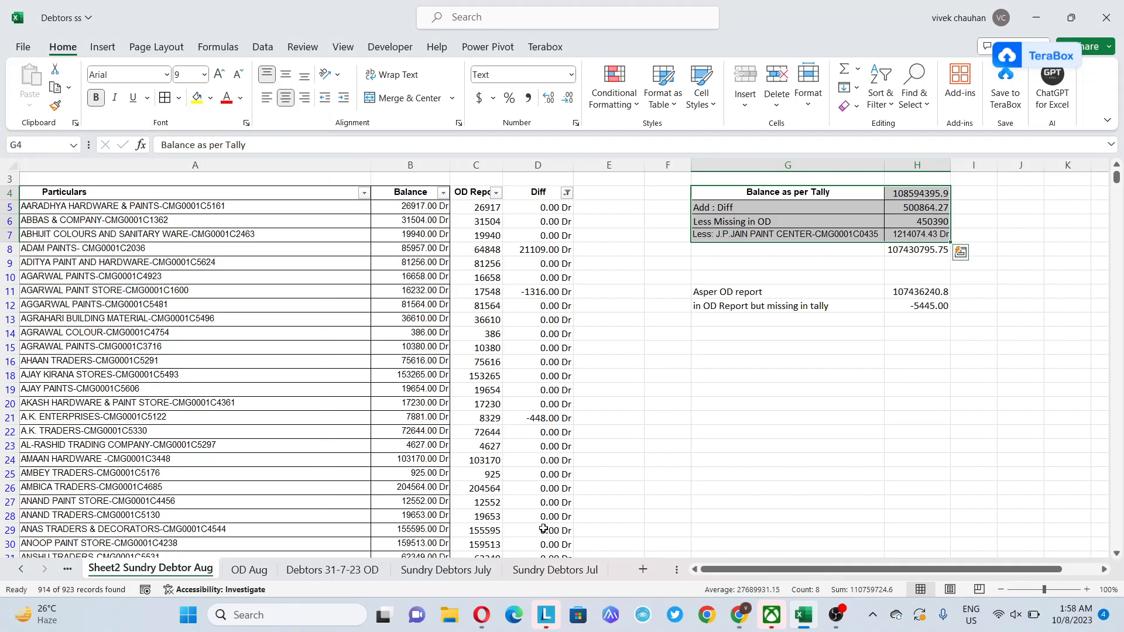
- Clear the filter on the Diff column by reselecting all values
key(Left)
key(Right)
key(Right)
key(Left)
key(Left)
key(Left)
key(Left)
key(Left)
key(Right)
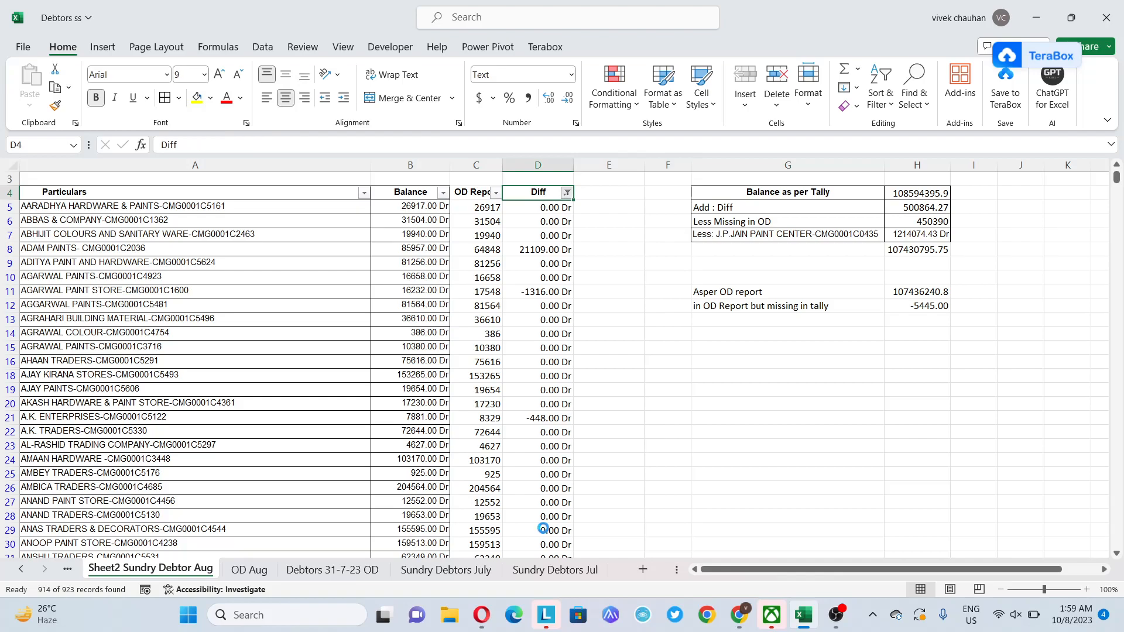
key(alt+Down)
key(Tab)
key(Tab)
key(Tab)
key(space)
key(Return)
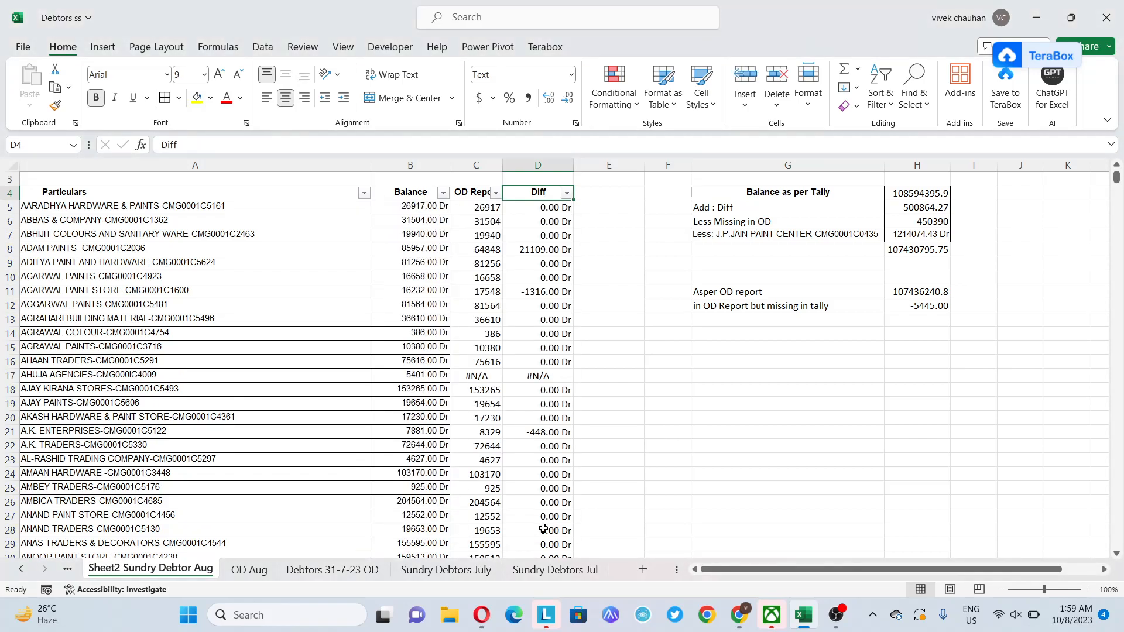
key(Left)
key(alt+Down)
key(Tab)
key(Tab)
key(Tab)
key(space)
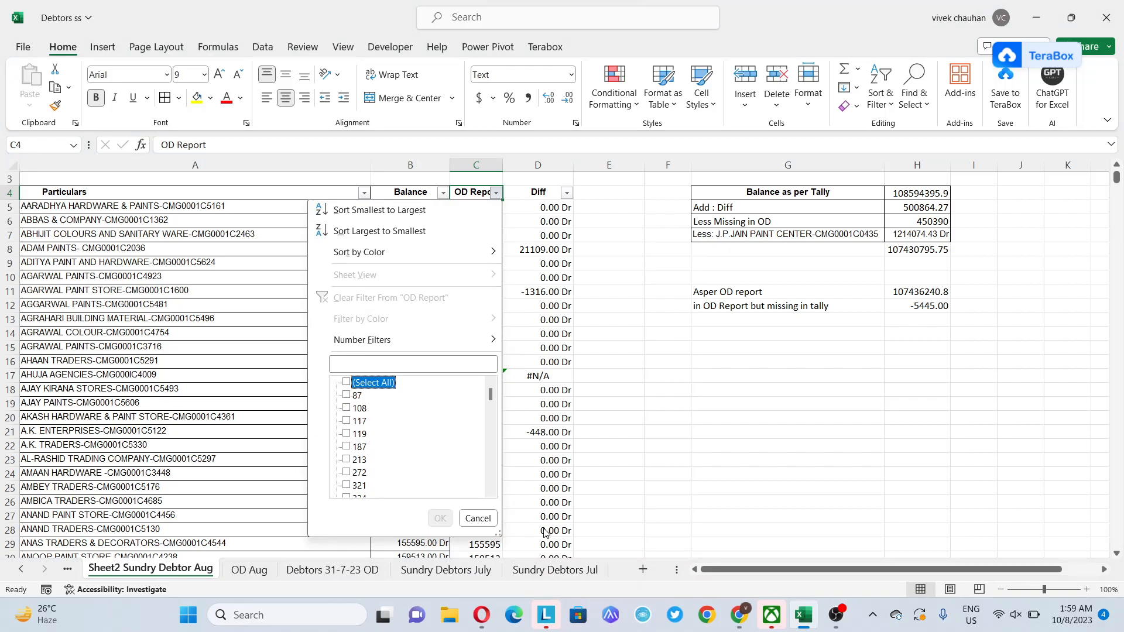
key(super+shift+s)
key(Escape)
key(Escape)
- Filter the OD Report column to show only the #N/A rows
key(alt+Down)
key(Down)
key(Tab)
key(Tab)
key(Down)
key(Down)
key(End)
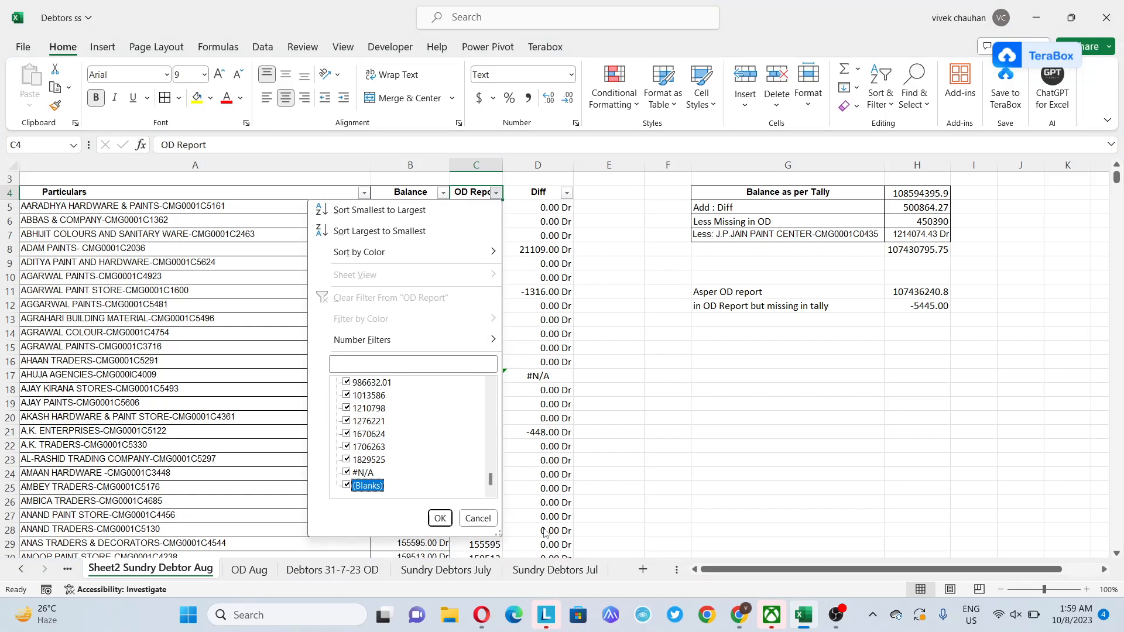
key(Home)
key(space)
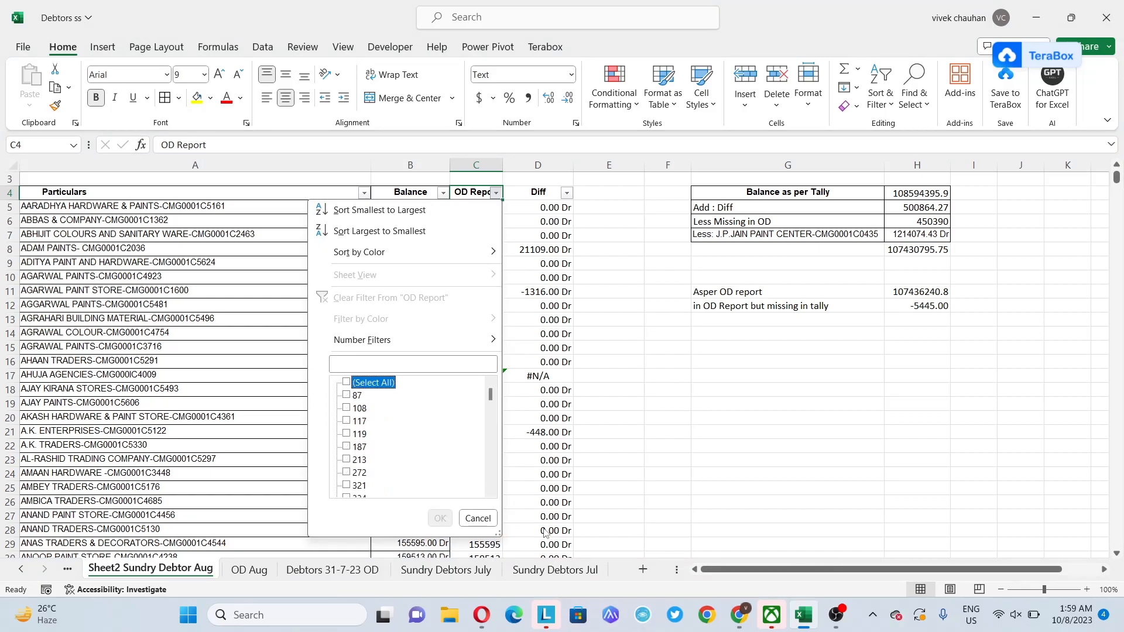
key(3)
key(End)
key(Up)
key(space)
key(Return)
- Enter the sum of the filtered Balance values, 1664464, in B931 and recheck it against the selected balances
key(Down)
key(Right)
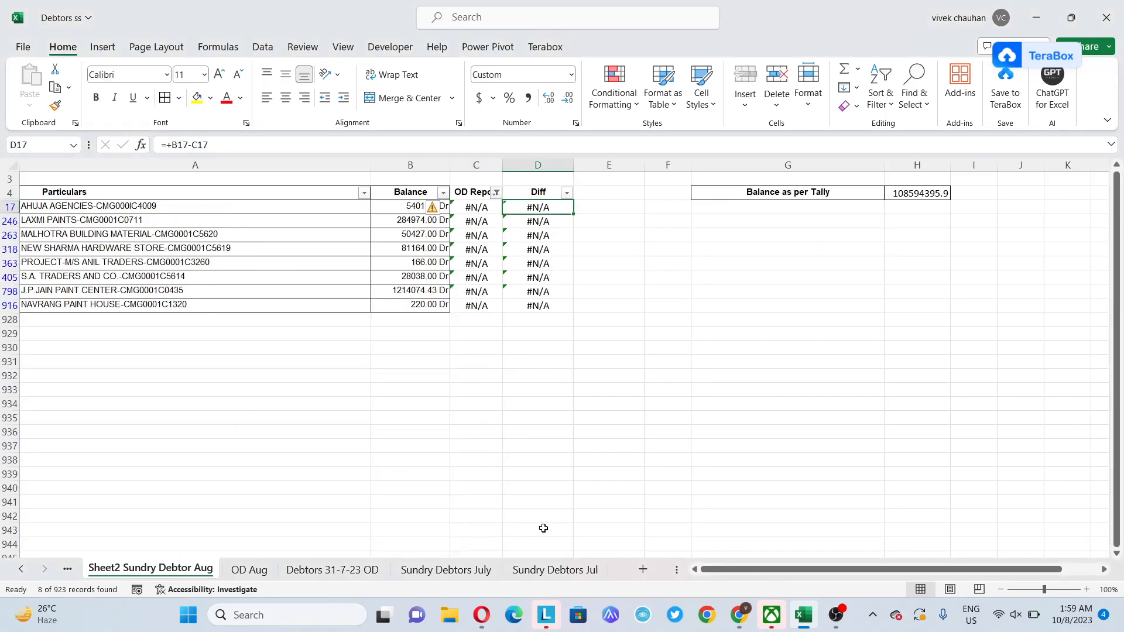
key(Left)
key(Left)
key(ctrl+shift+Down)
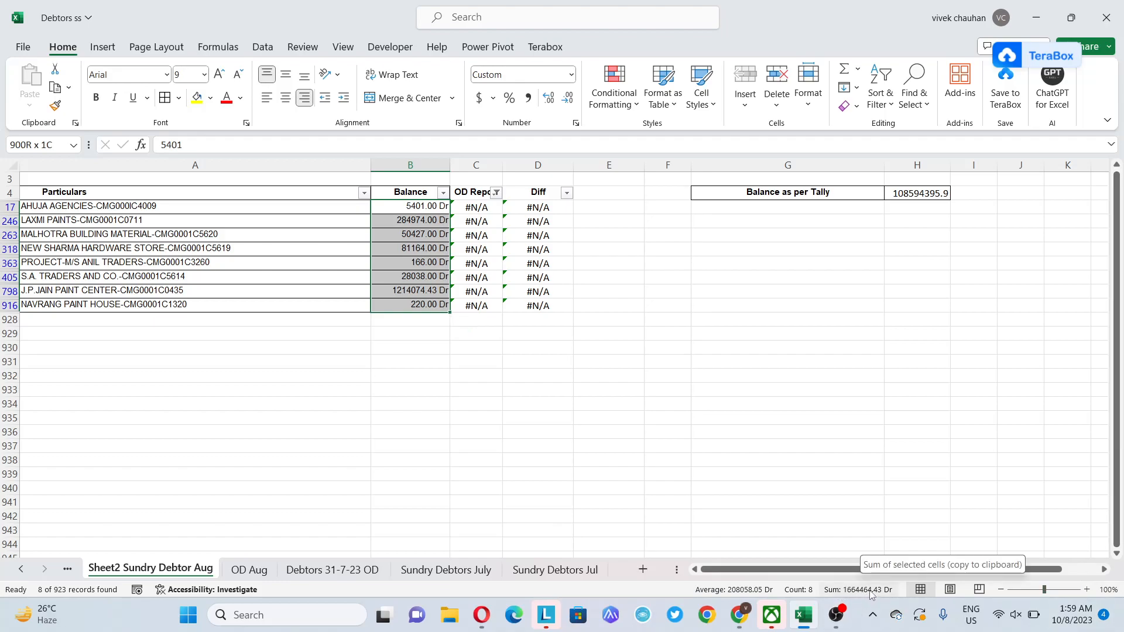
click(395, 358)
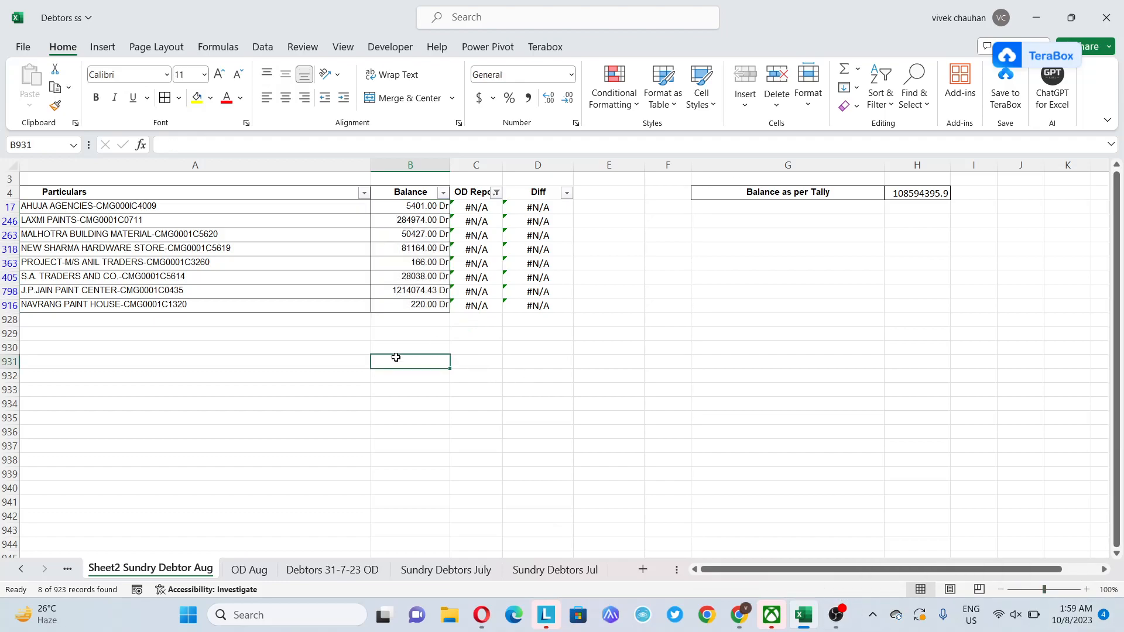
text(1664)
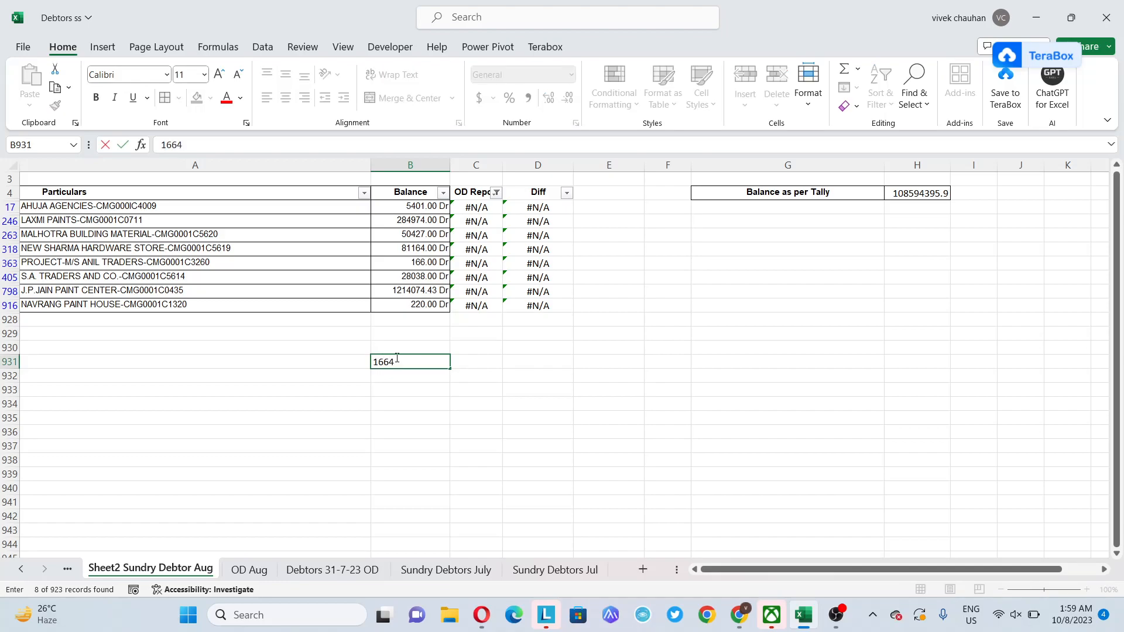
key(Return)
key(ctrl+Up)
key(ctrl+Up)
key(ctrl+shift+Up)
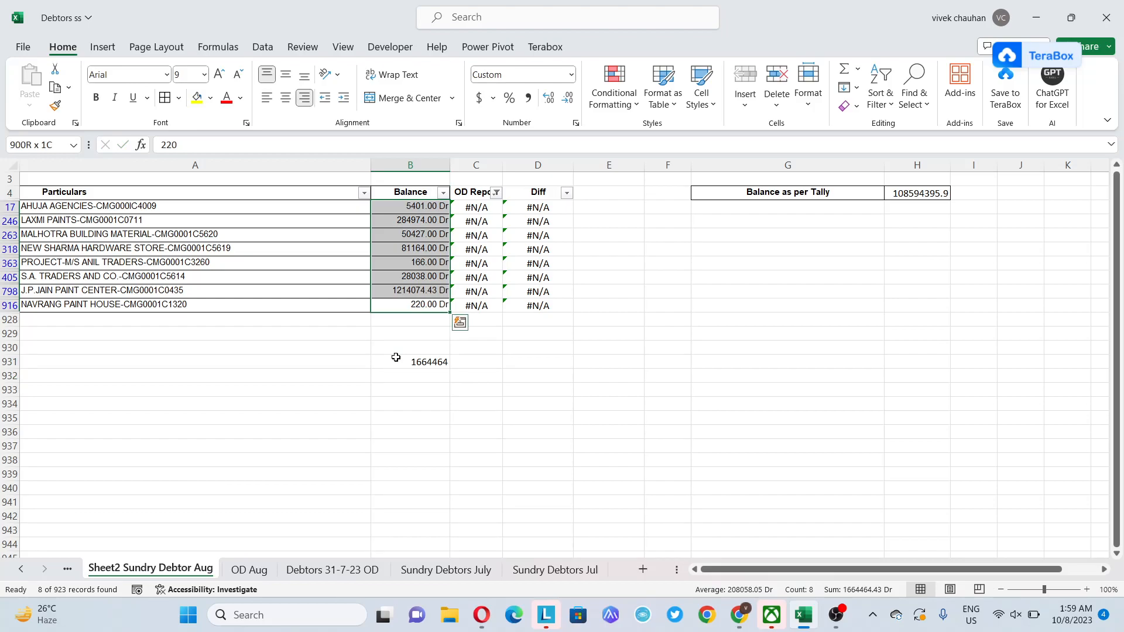
- Copy the J.P.JAIN PAINT CENTER entry from A798 and paste it as values into A931
key(Up)
key(Up)
key(Left)
key(Down)
key(ctrl+c)
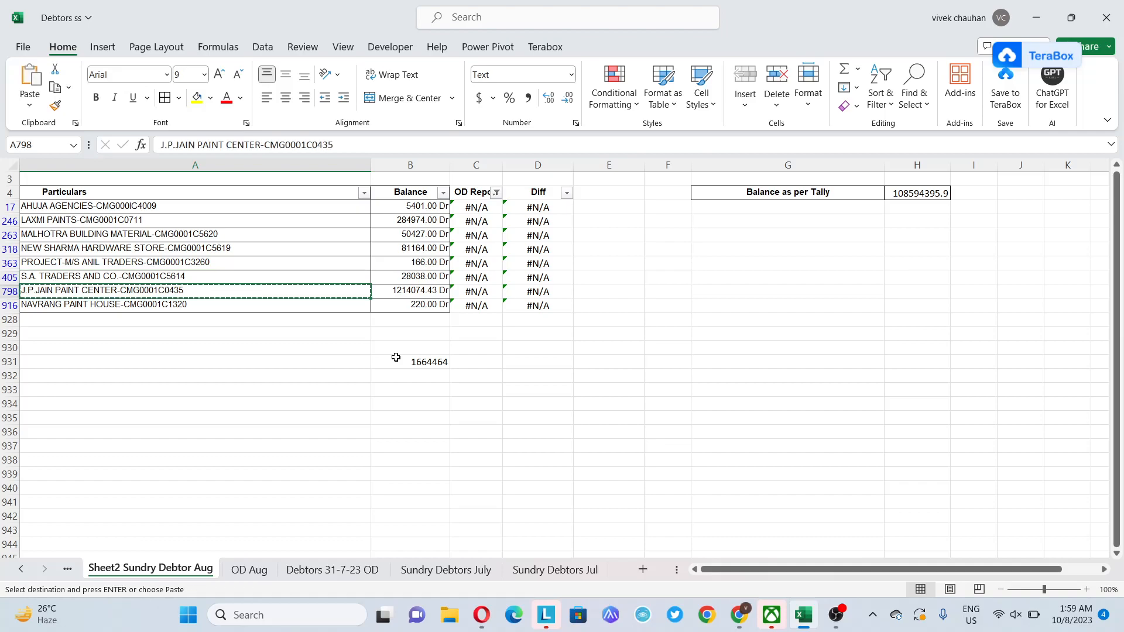
key(Down)
key(Down)
key(Down)
key(Down)
key(Down)
key(ctrl+alt+v)
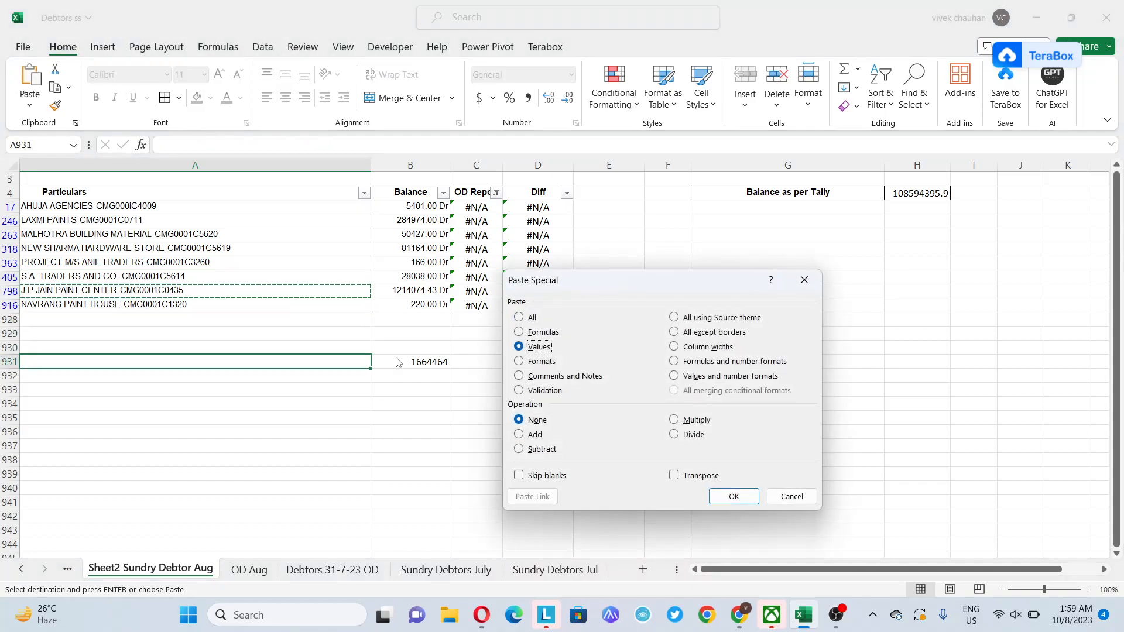
key(Return)
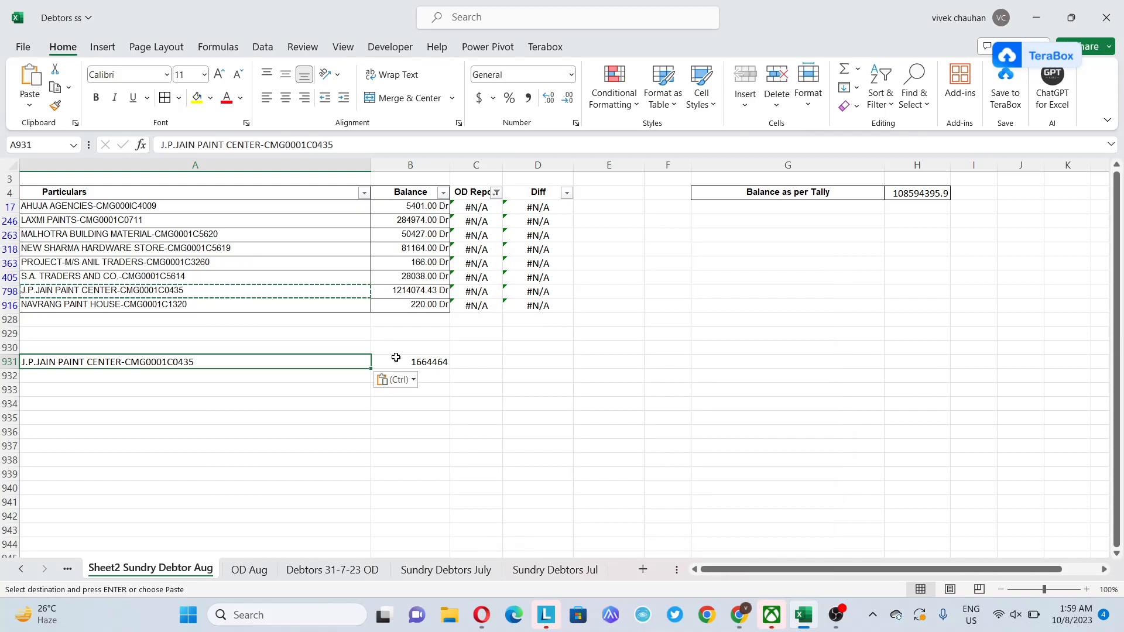
- Move the pasted J.P.JAIN PAINT CENTER entry from A931 up to A930
key(ctrl+x)
key(Up)
key(ctrl+v)
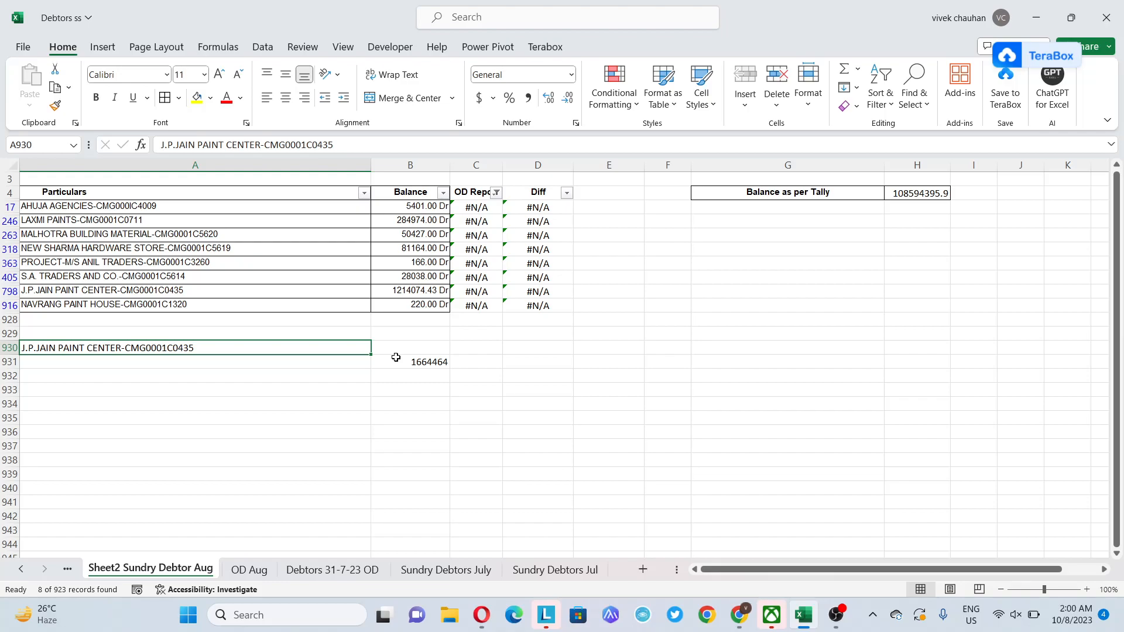
click(396, 357)
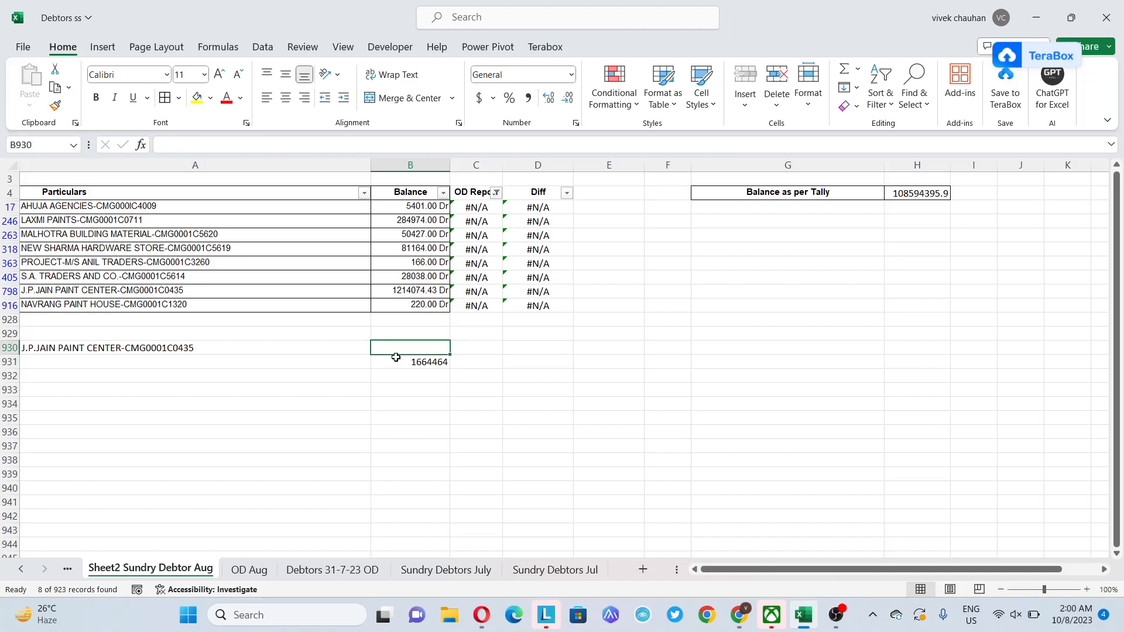
- Clear the OD Report filter on the Sundry Debtor Aug sheet to show all debtor rows
key(ctrl+Up)
key(ctrl+Up)
key(ctrl+Up)
key(Down)
key(Down)
key(Down)
key(Right)
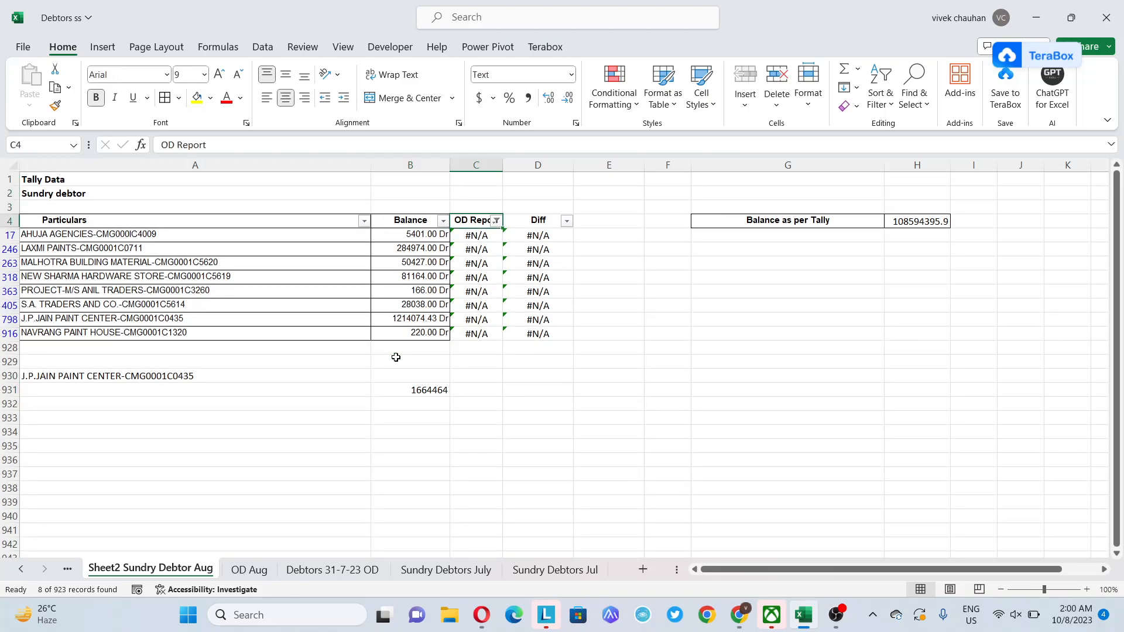
key(alt+a)
key(c)
key(Right)
key(Right)
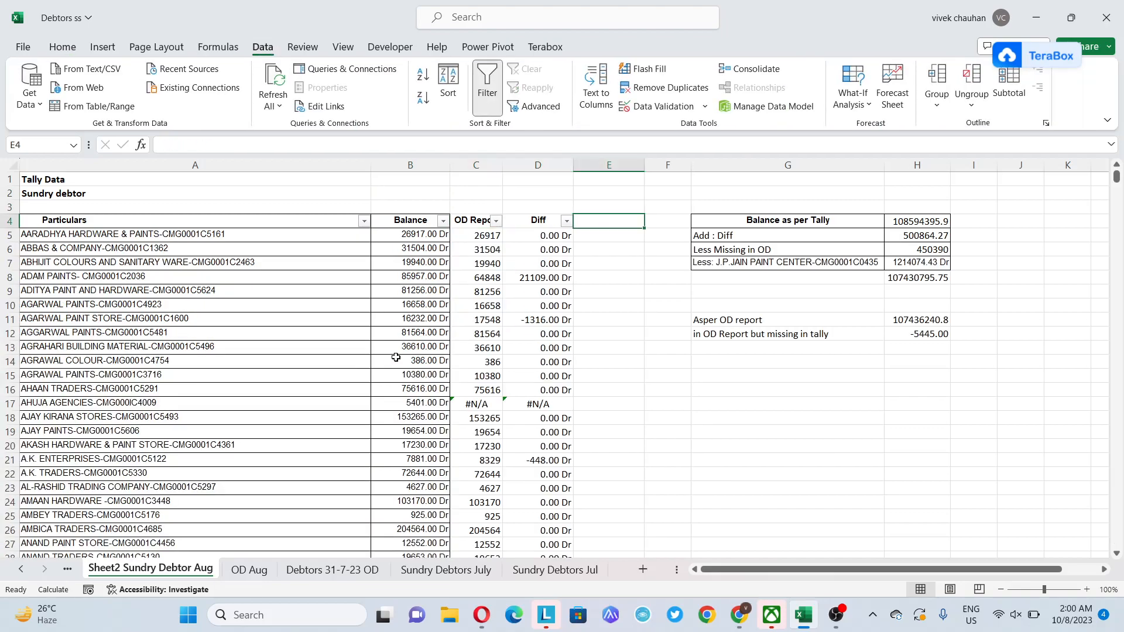
- Check the combined sum of the Less Missing in OD and J.P.JAIN PAINT CENTER amounts in H6:H7
key(Right)
key(Right)
key(Right)
key(Down)
key(Down)
key(Down)
key(Up)
key(Up)
key(Left)
key(Down)
key(Right)
key(shift+Down)
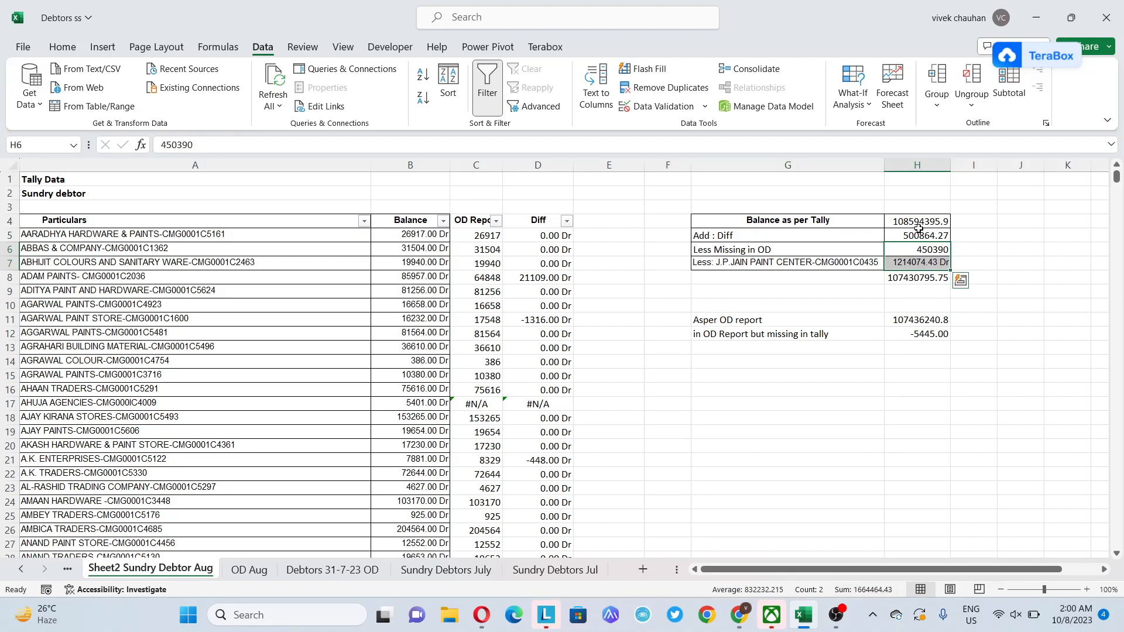
- Label the Tally summary result row "Total" in G8
key(Down)
key(Left)
key(Down)
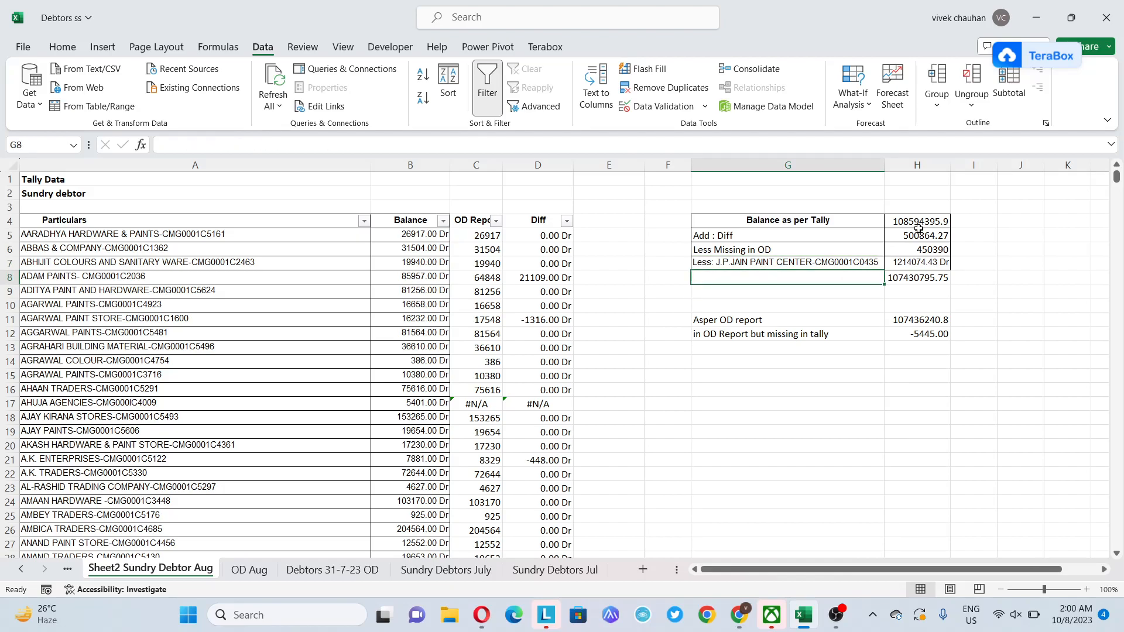
text(Total)
key(Return)
- Apply cell borders to the Tally balance summary in G4:H8
key(Up)
key(Up)
key(Up)
key(Up)
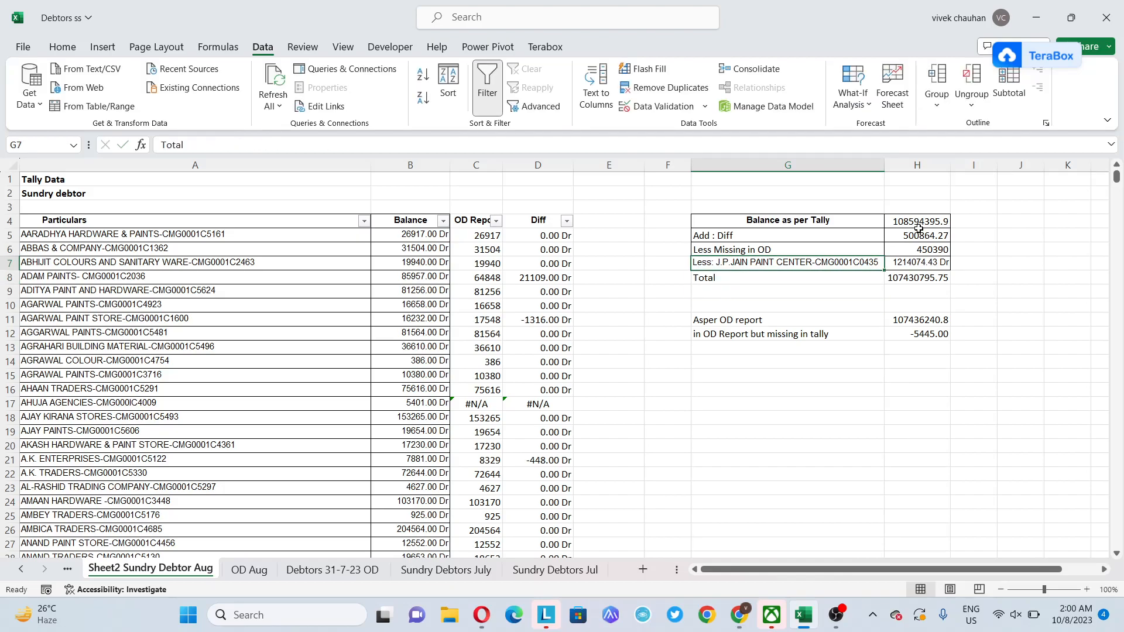
key(Up)
key(shift+Down)
key(shift+Down)
key(shift+Down)
key(shift+Down)
key(shift+Down)
key(shift+Right)
key(shift+Up)
key(shift+Down)
key(shift+Down)
key(shift+Up)
key(shift+Down)
key(shift+Up)
key(shift+Up)
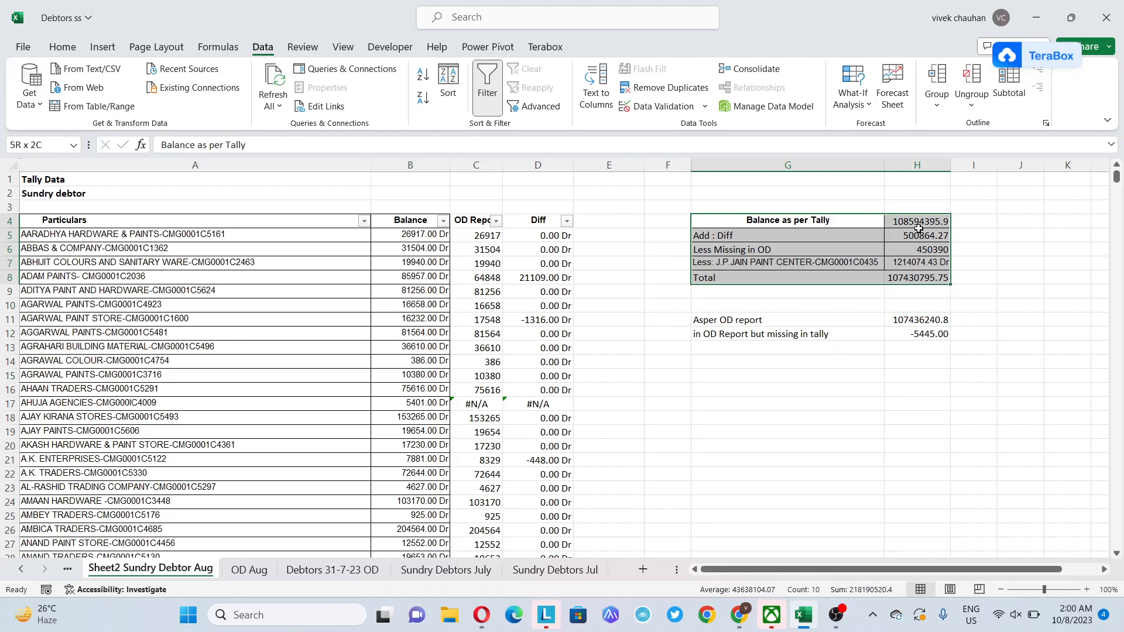
key(alt+h)
key(Down)
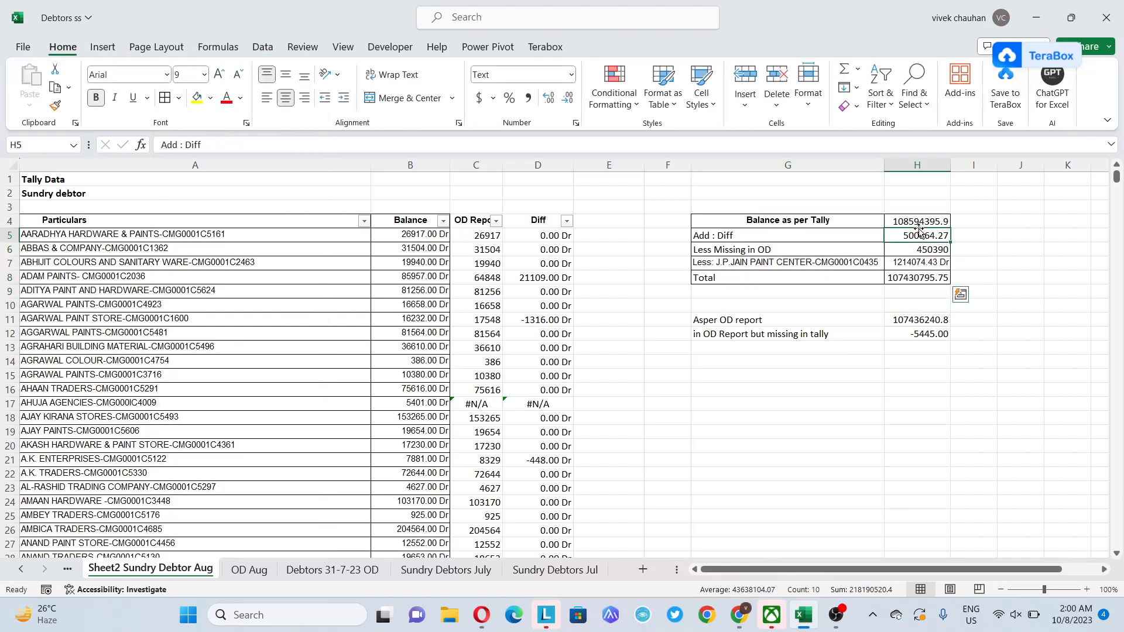
- Inspect the formula behind the Total in H8 and leave it as it is
key(Right)
key(Down)
key(Down)
key(Down)
key(F2)
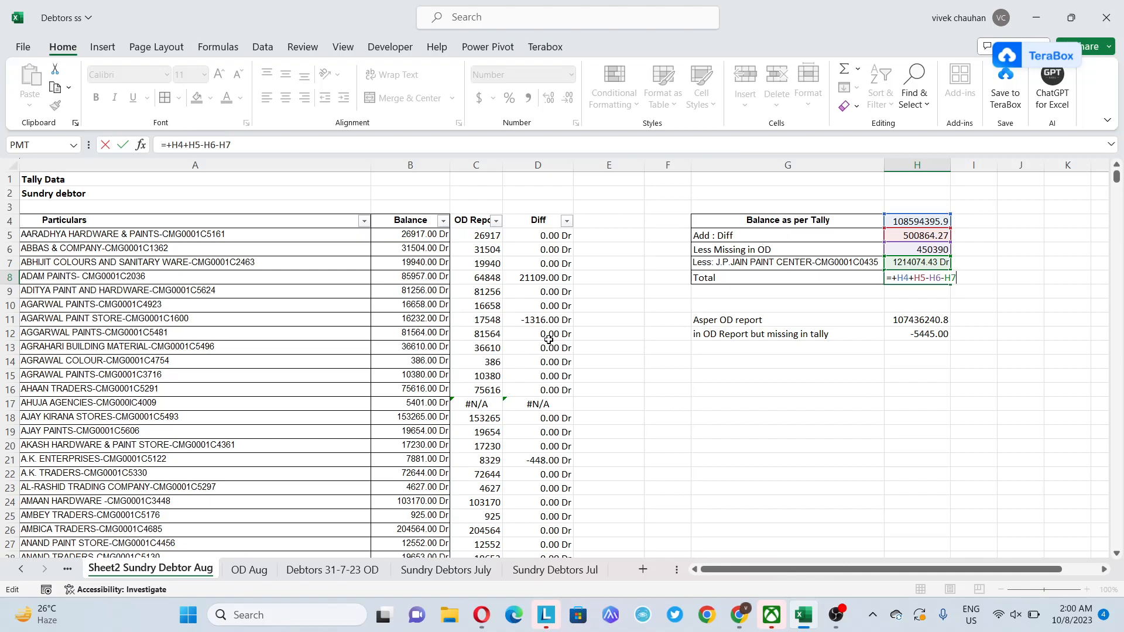
key(ctrl+Return)
- Examine the Diff column entries and the corresponding Add : Diff amount in H5
key(Left)
key(Left)
key(Left)
key(Left)
key(Up)
key(Up)
key(Up)
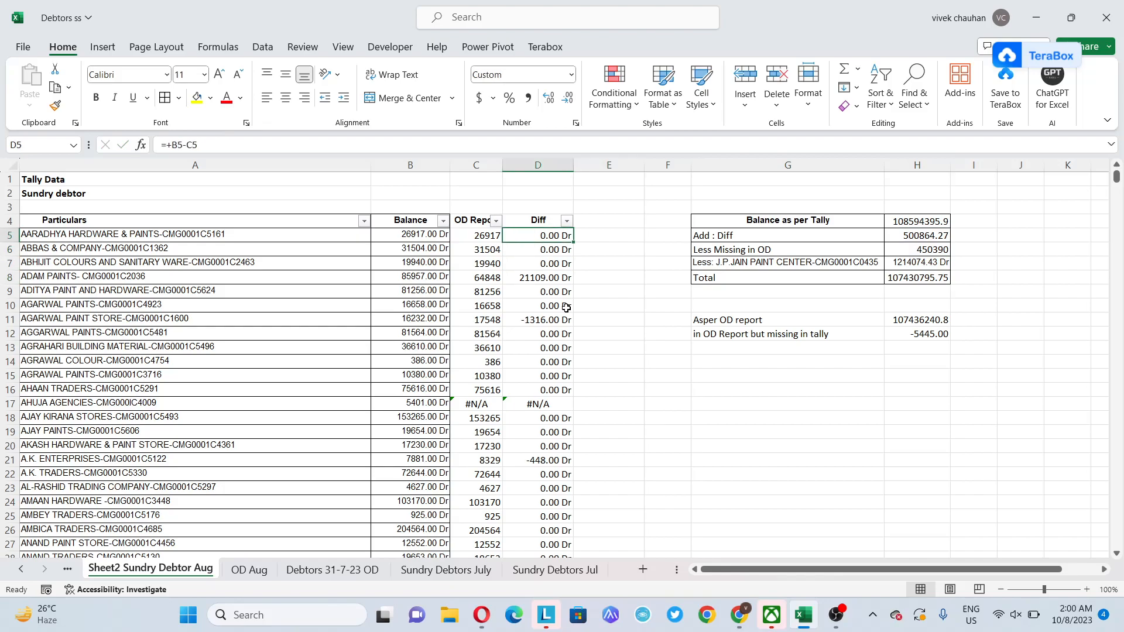
scroll(566, 306, down, 10)
key(Right)
key(Right)
key(Right)
key(Up)
key(Right)
key(Down)
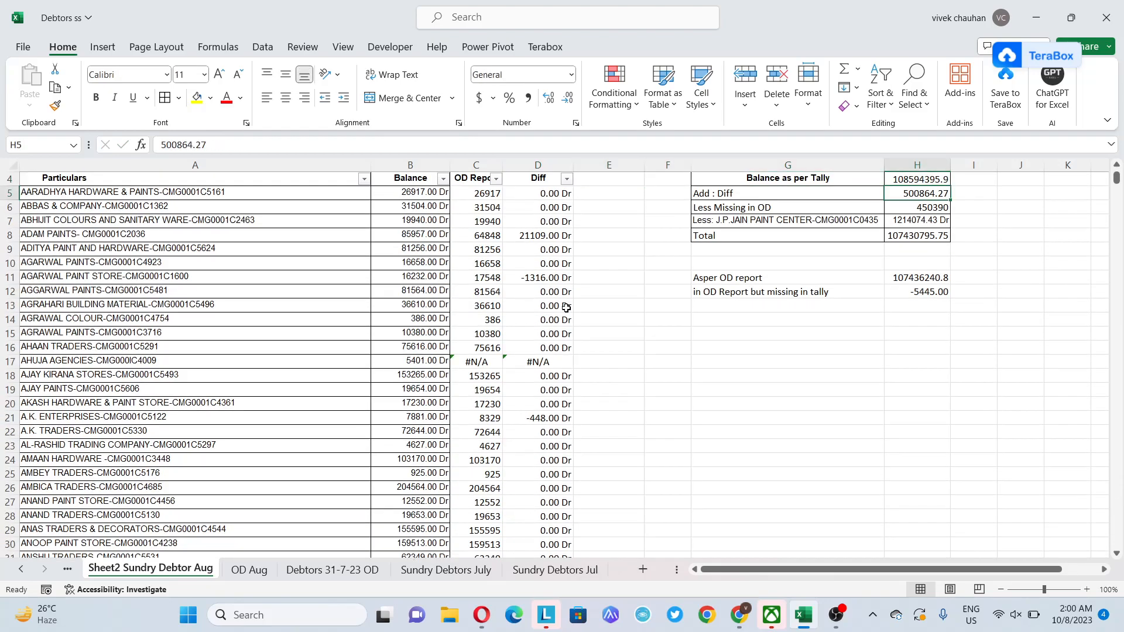
- Review the cells referenced by the H8 Total formula and the Asper OD report lines below it
key(Down)
key(Down)
key(Down)
key(XF86AudioMute)
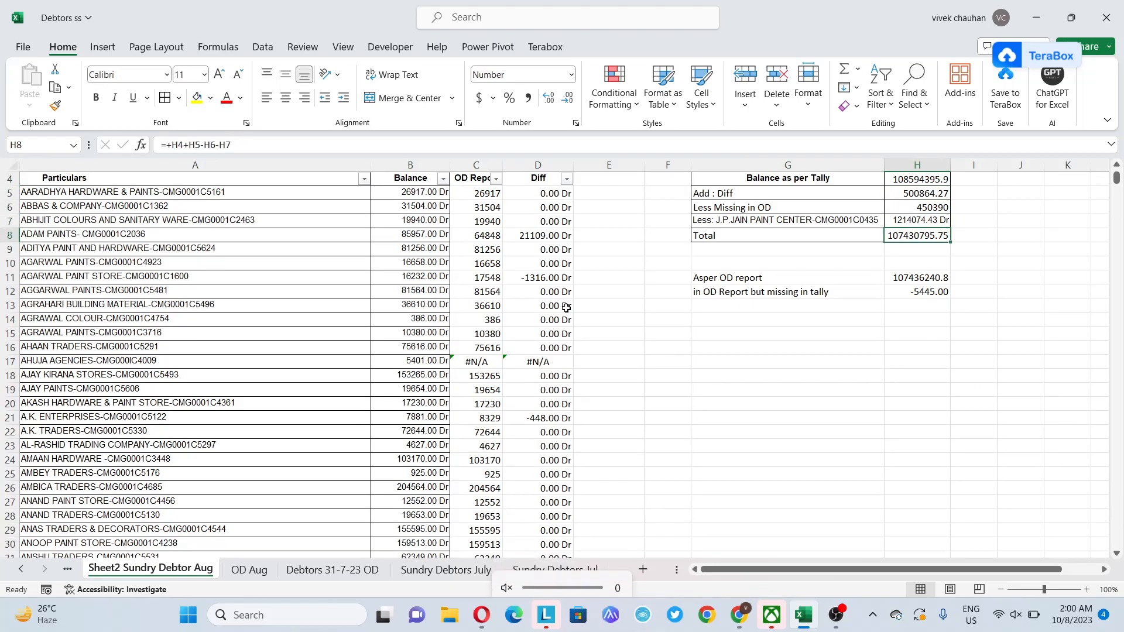
key(F2)
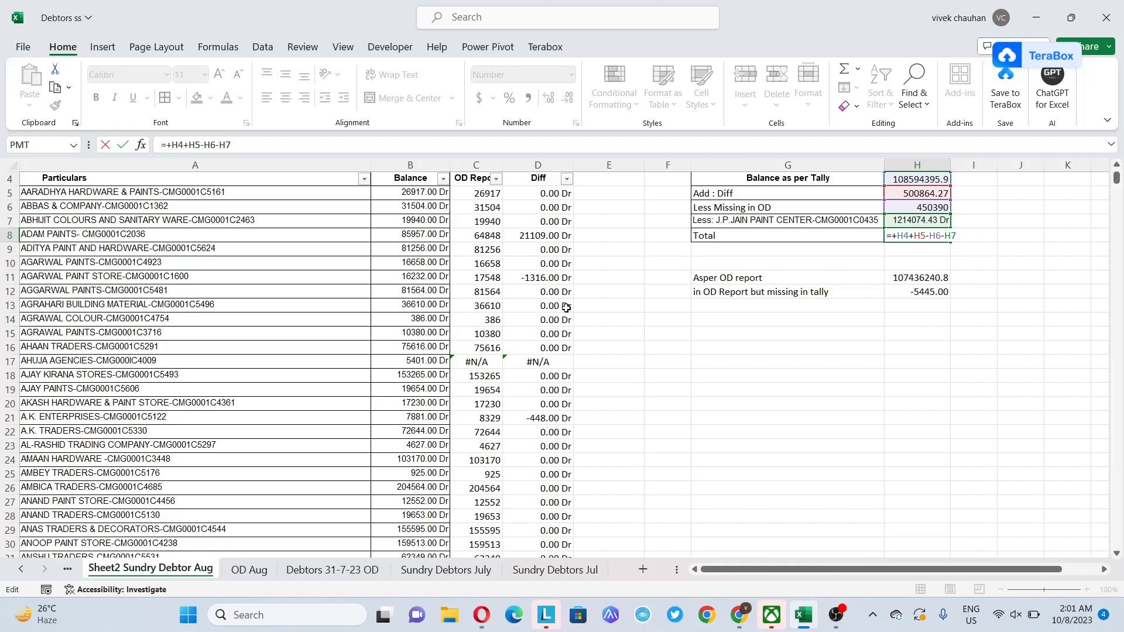
key(Return)
key(Down)
key(Down)
key(Down)
key(Up)
key(Up)
key(Left)
key(Down)
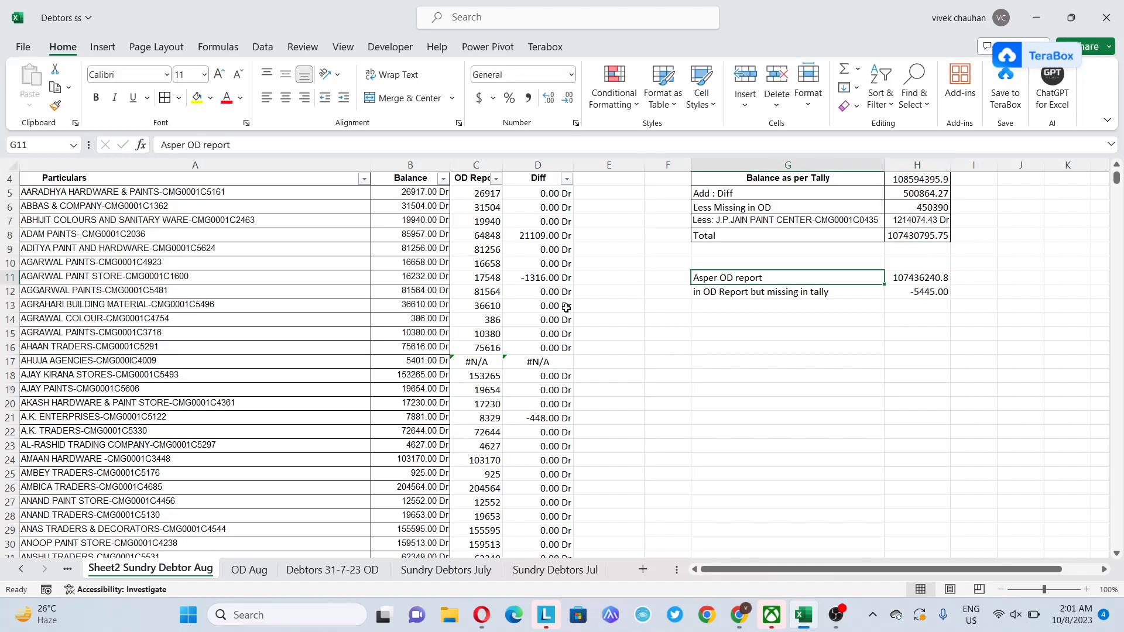
- On the OD Aug sheet, widen the Diff filter to all values except blanks
key(ctrl+Page_Down)
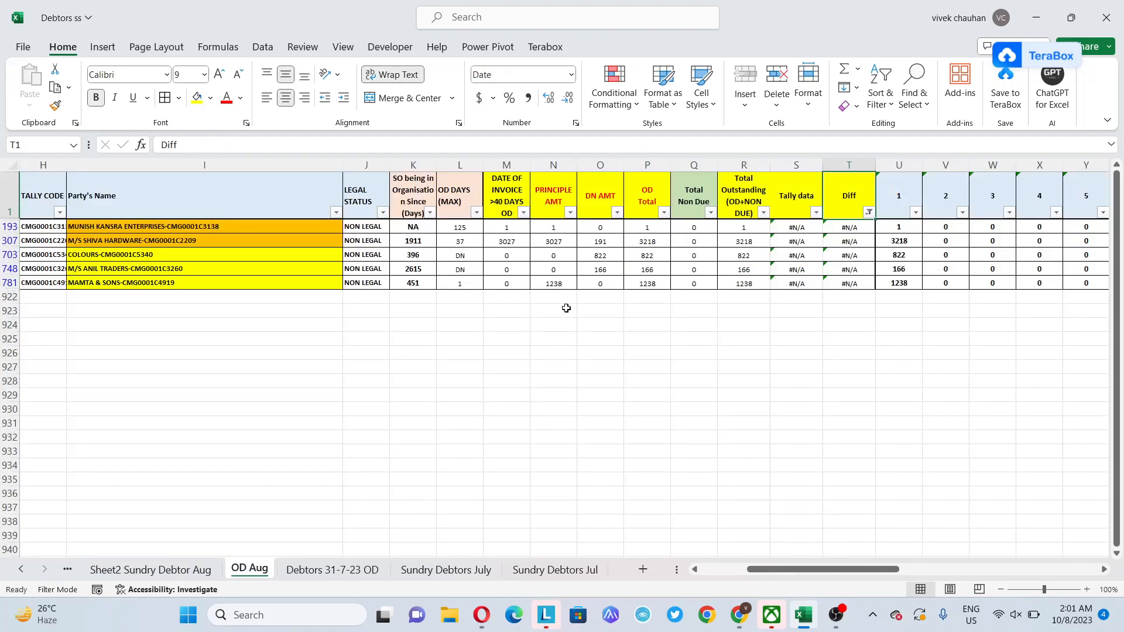
key(alt+Down)
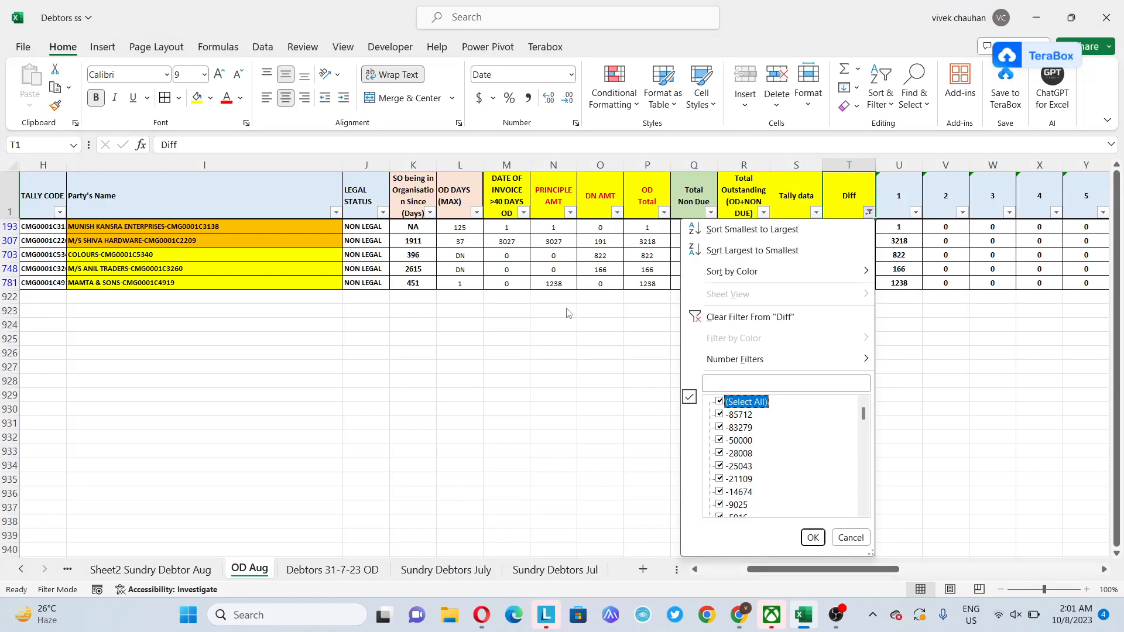
key(Down)
key(Down)
key(Down)
key(Down)
key(Down)
key(Down)
key(Down)
key(Down)
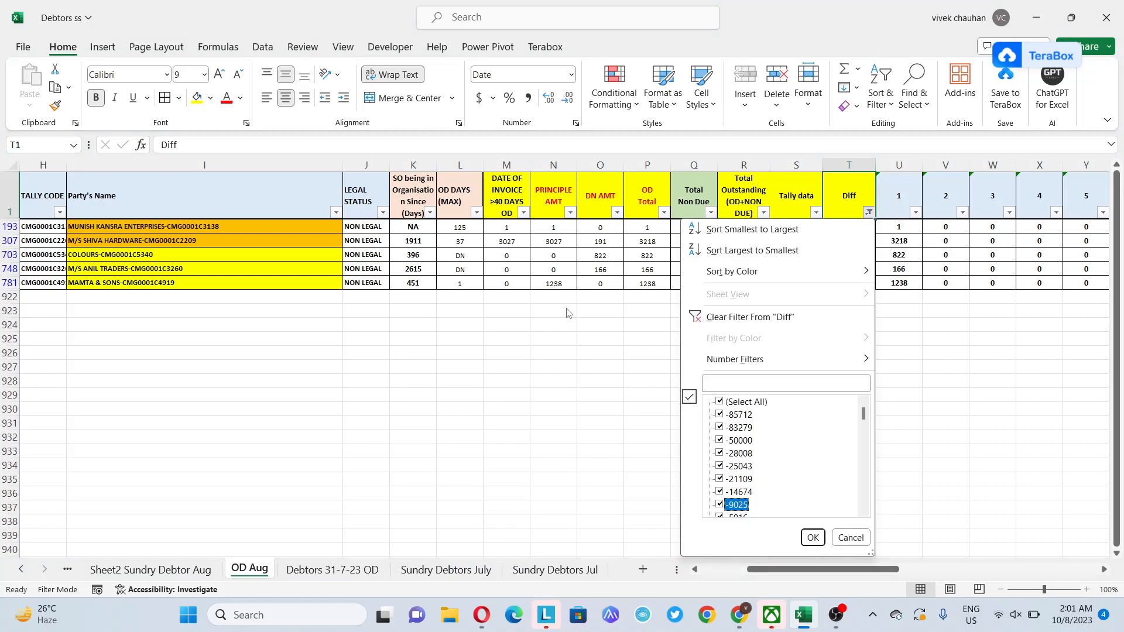
key(End)
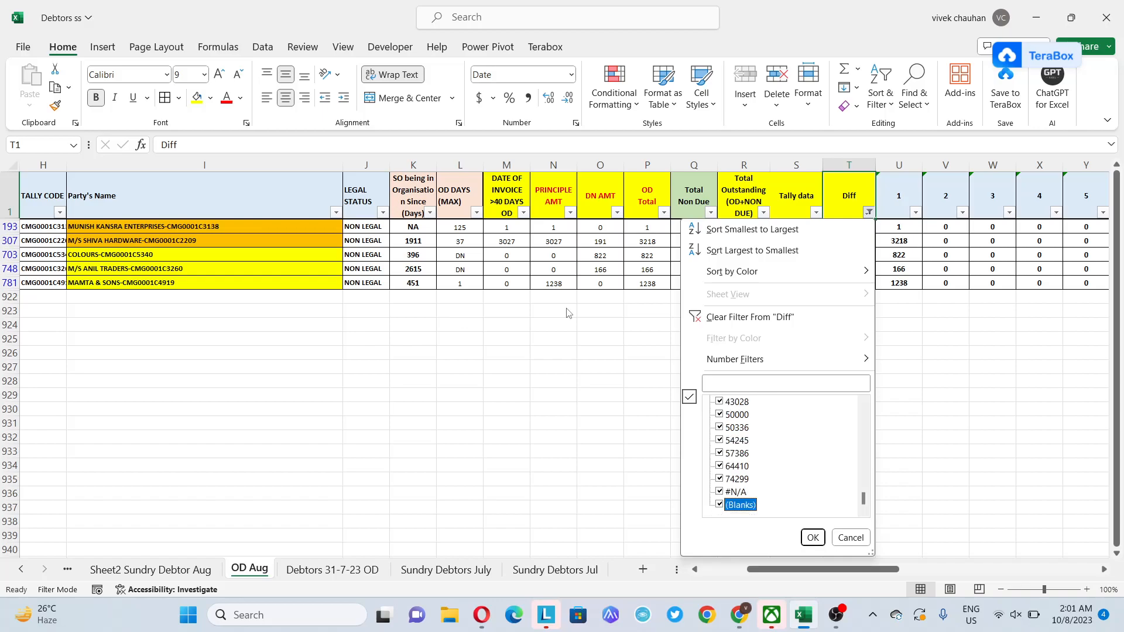
key(Return)
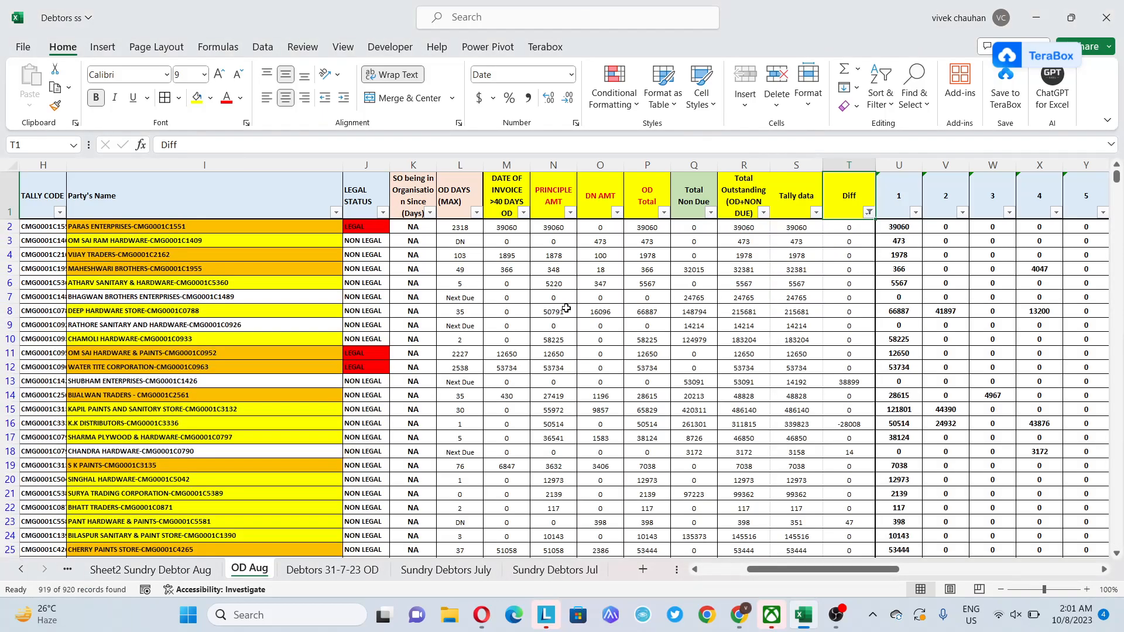
- Look through the filtered Diff column on the OD Aug sheet down to its end
key(Page_Down)
key(Page_Down)
key(Page_Down)
key(Page_Down)
key(Page_Down)
key(ctrl+Up)
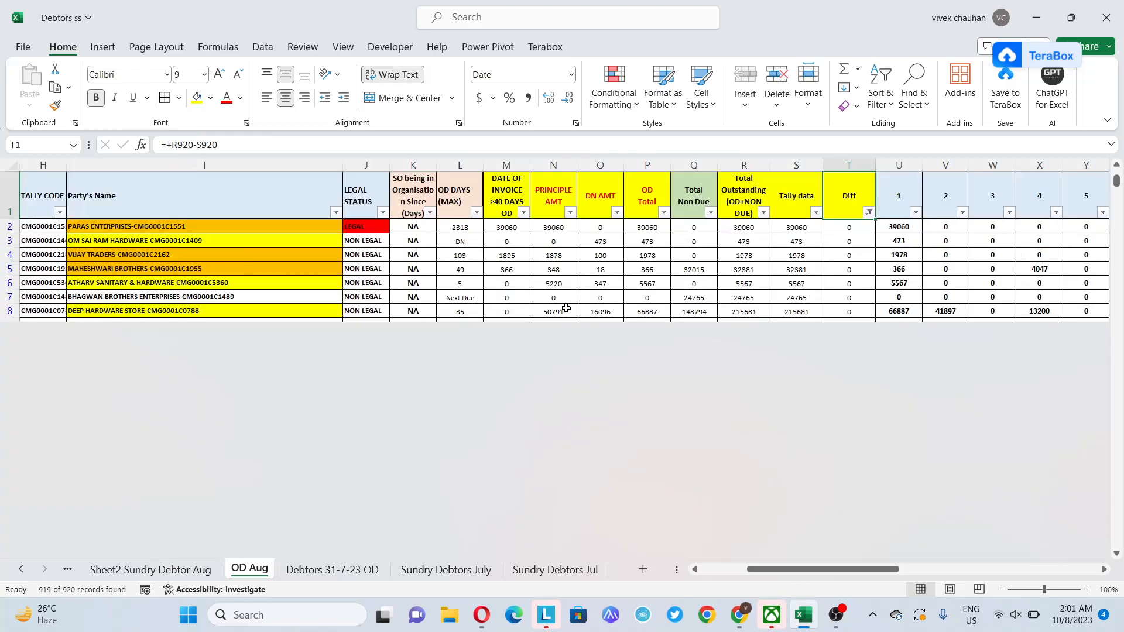
key(Down)
key(Up)
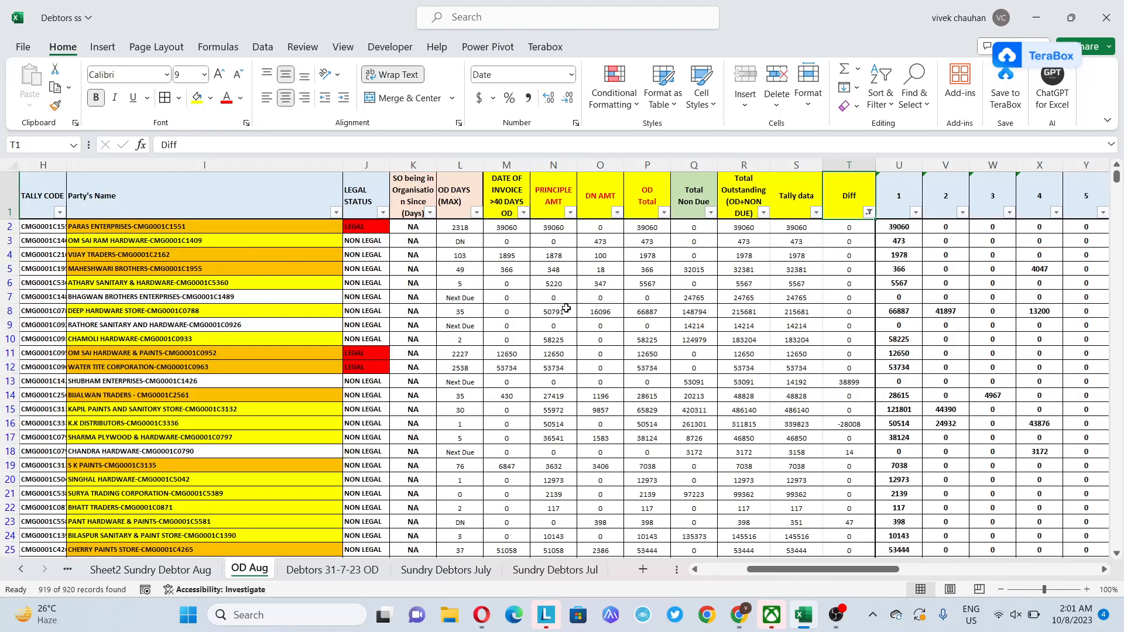
key(Page_Down)
key(Page_Down)
key(ctrl+Up)
key(End)
- Exclude the #N/A rows from the Diff filter on the OD Aug sheet, keeping blanks excluded too
key(alt+Down)
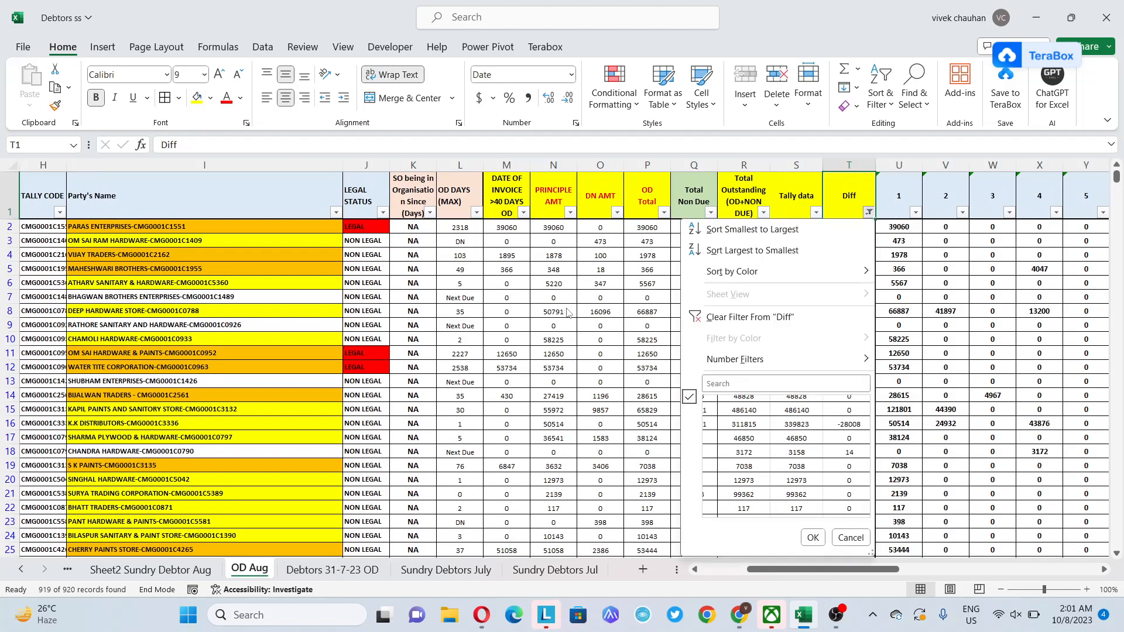
key(Down)
key(Down)
key(Down)
key(Down)
key(Down)
key(Down)
key(Down)
key(Down)
key(Down)
key(Down)
key(Down)
key(Down)
key(Down)
key(Up)
key(Up)
key(Up)
key(Up)
key(Up)
key(Down)
key(End)
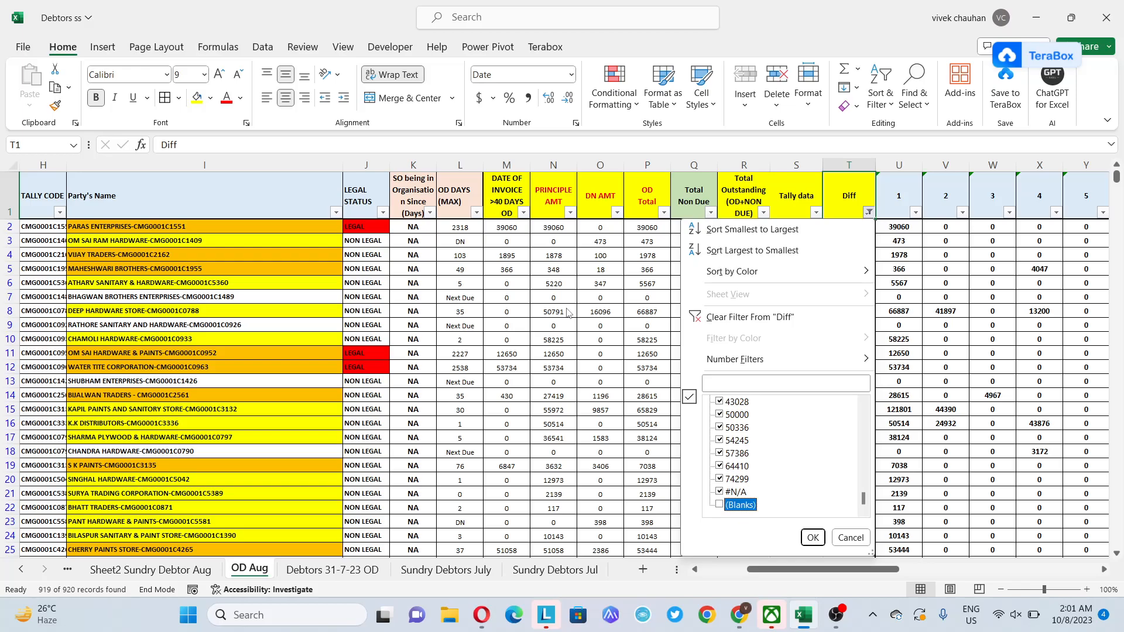
key(Tab)
key(Return)
- Select the Diff values T2:T920 on OD Aug and compare their sum with the Add : Diff amount in H5 of the debtor sheet
key(ctrl+Down)
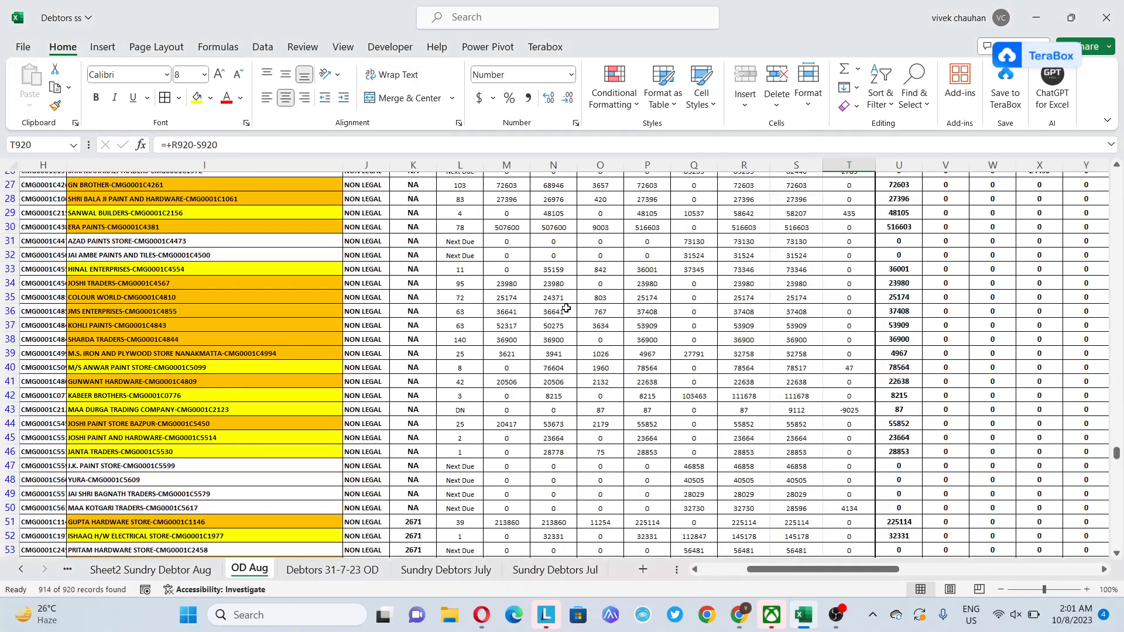
key(ctrl+Up)
key(ctrl+shift+Down)
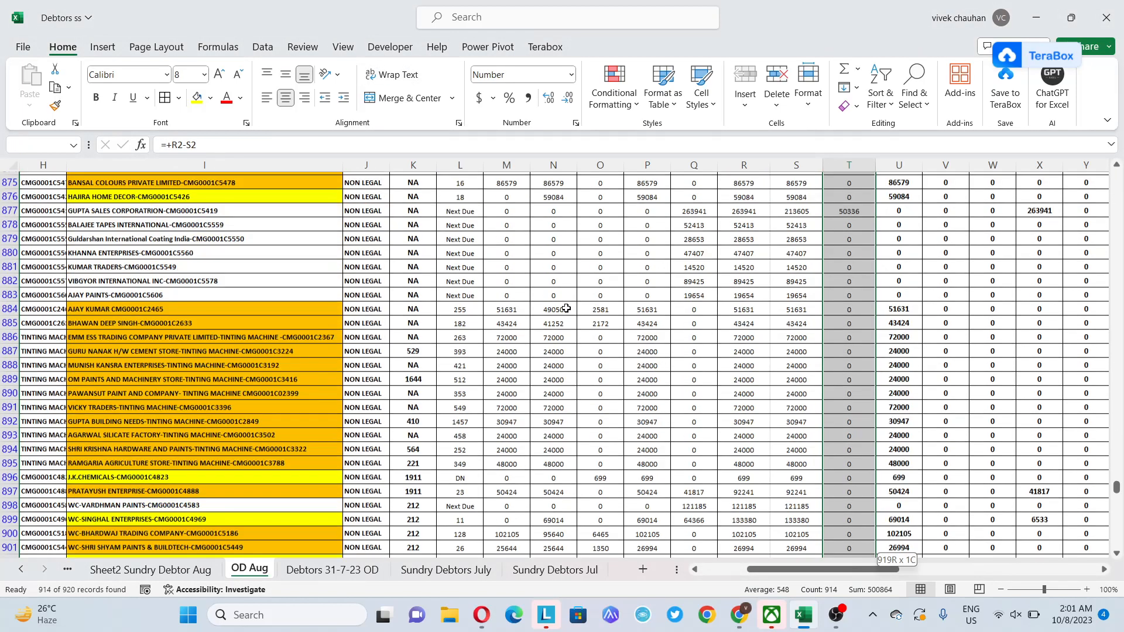
key(ctrl+Page_Up)
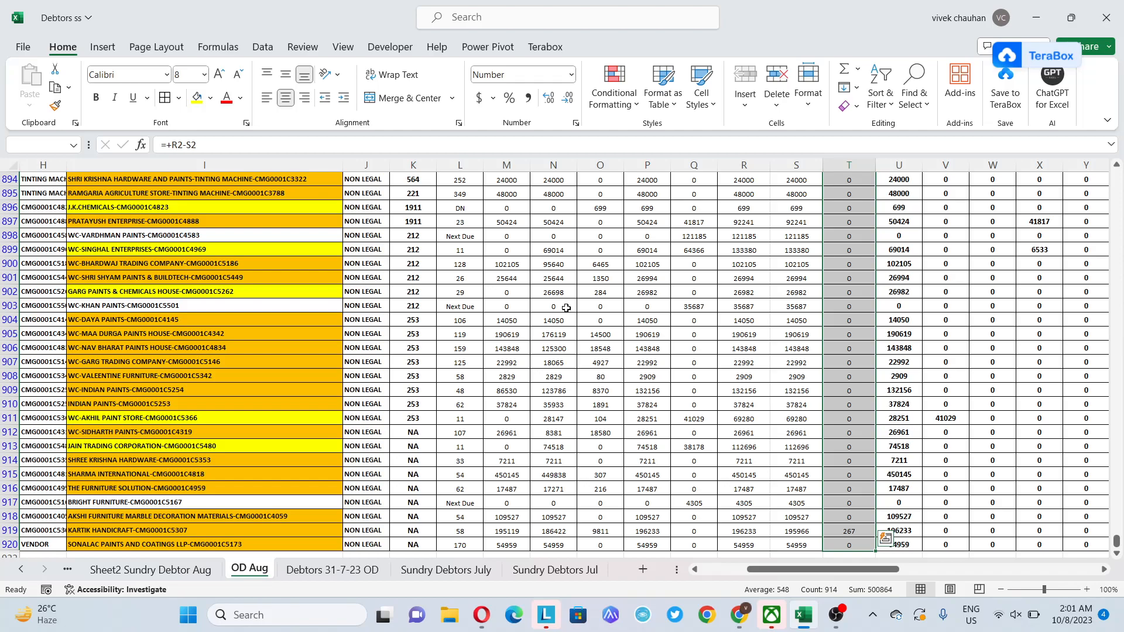
key(Up)
key(Up)
key(Up)
key(Up)
key(Up)
key(Up)
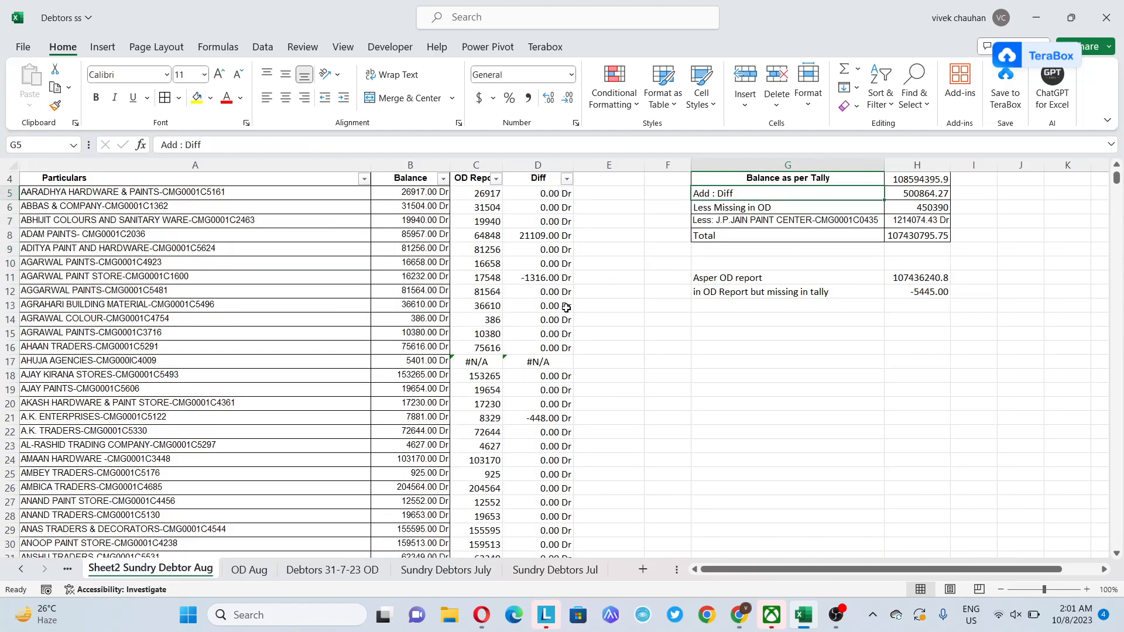
key(Right)
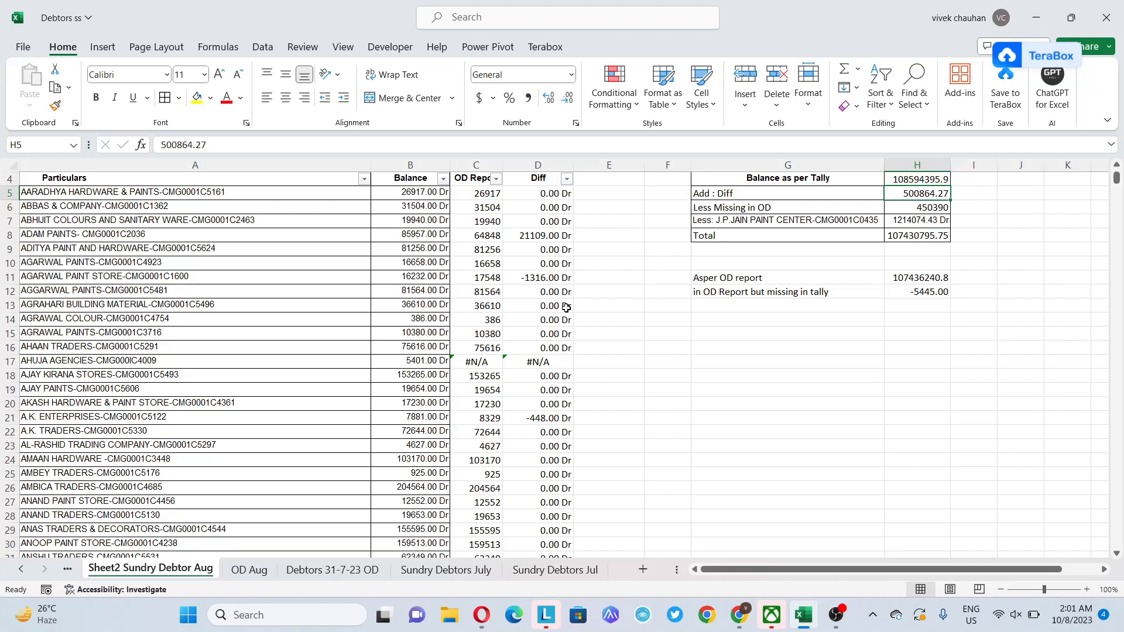
key(ctrl+Page_Down)
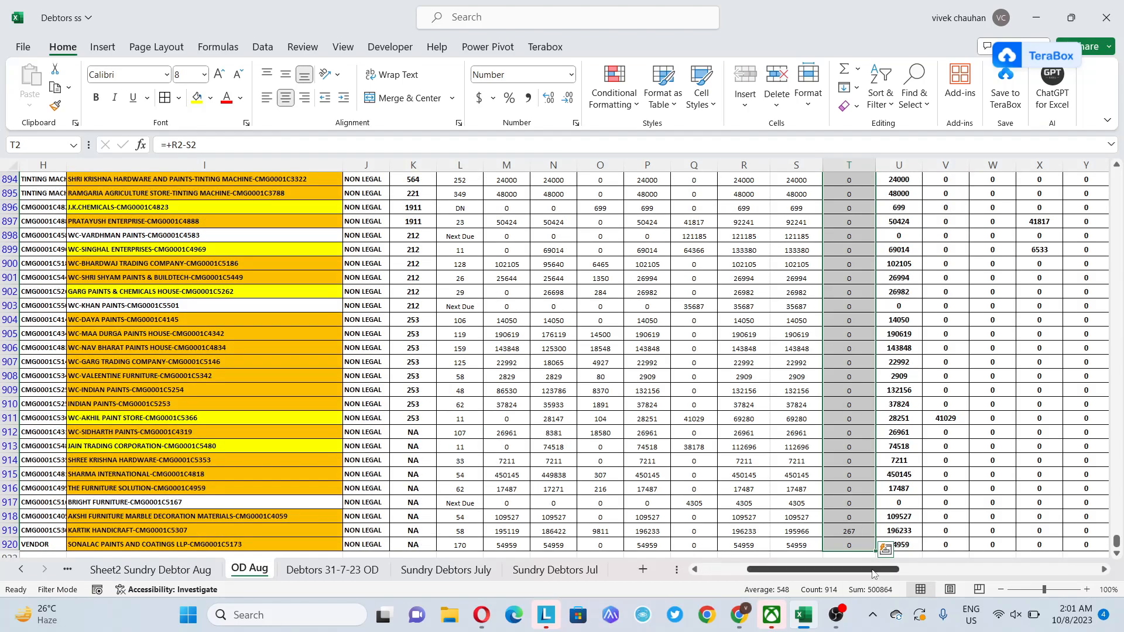
key(ctrl+Page_Up)
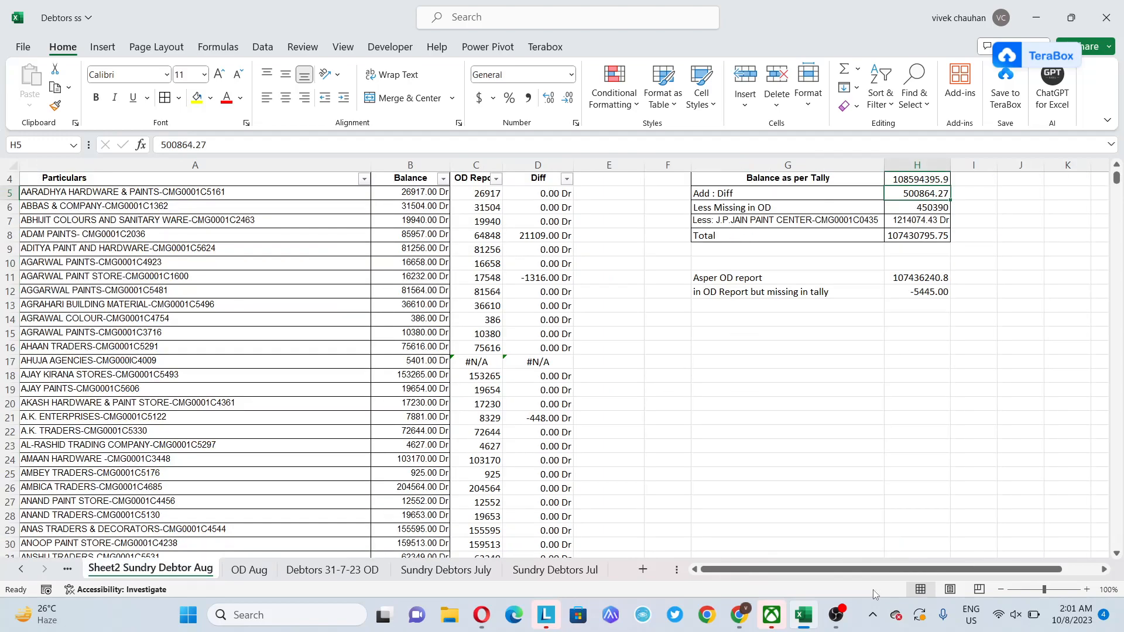
key(Left)
key(Left)
key(Left)
key(Left)
key(Left)
key(Left)
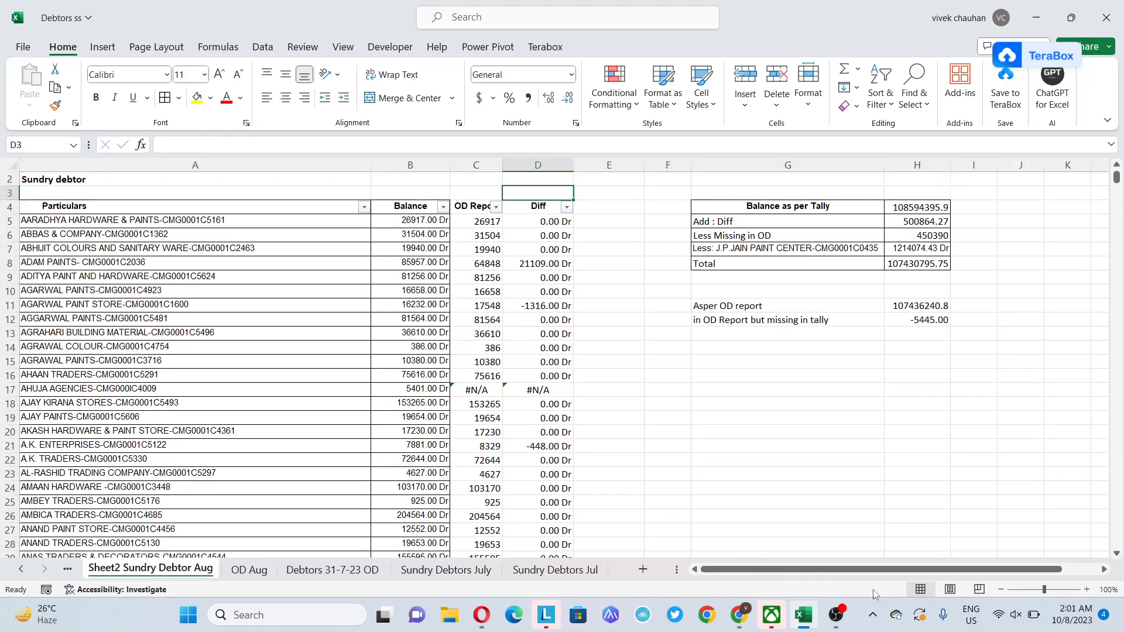
key(alt+a)
key(p)
key(n)
key(Escape)
key(Escape)
key(Down)
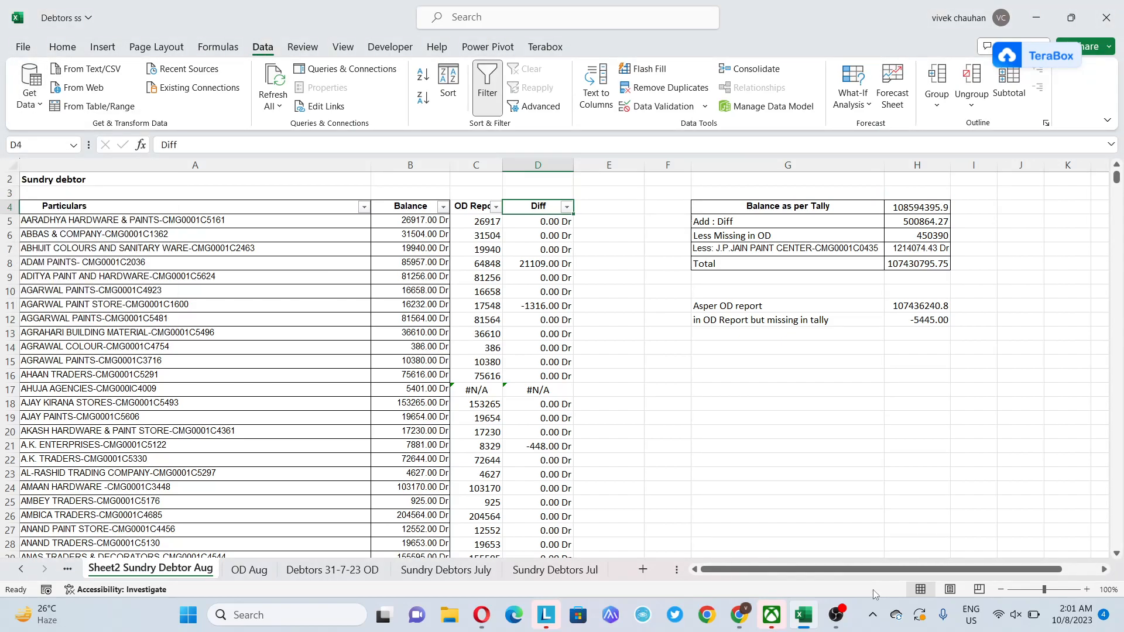
- Filter the Diff column on the Sundry Debtor Aug sheet to exclude the #N/A and blank rows
key(alt+Down)
key(Down)
key(Down)
key(Down)
key(Down)
key(Down)
key(Down)
key(Down)
key(Down)
key(Down)
key(Down)
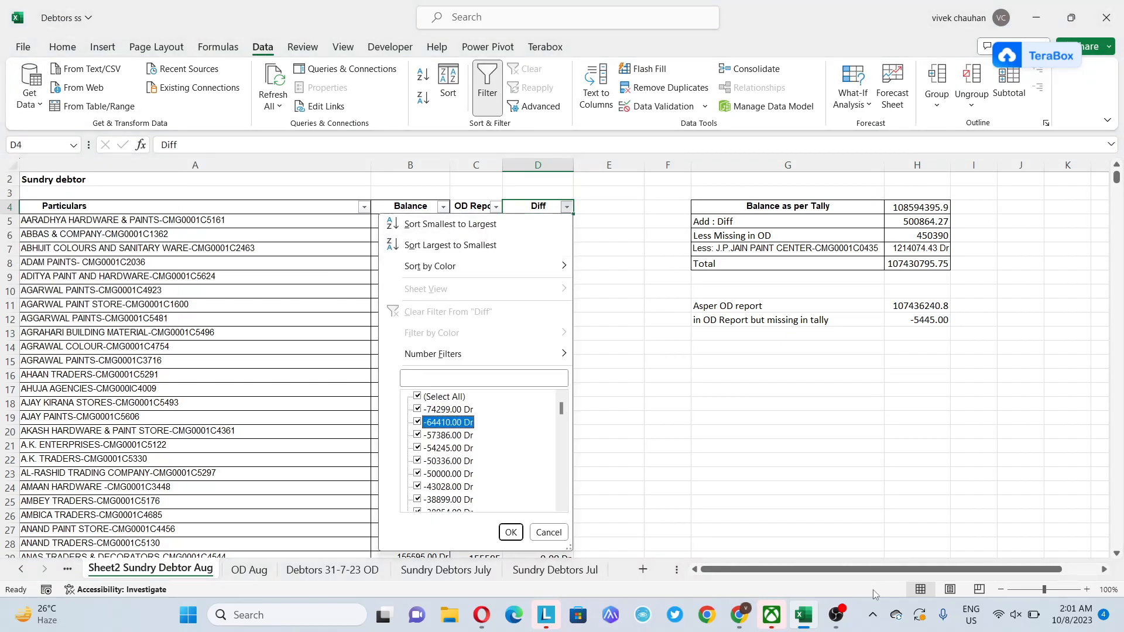
key(End)
key(Up)
key(space)
key(Down)
key(space)
key(Return)
- Select the filtered Diff values D5:D926 and compare their sum with the Add : Diff amount in H5
key(Down)
key(ctrl+shift+Down)
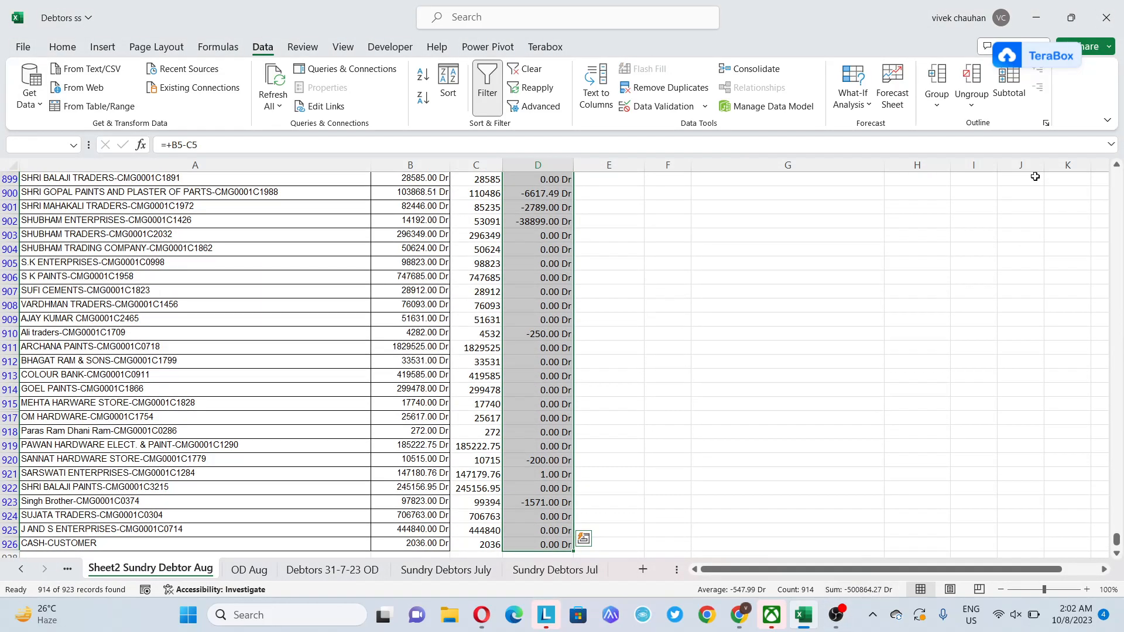
key(Up)
key(Right)
key(Right)
key(Right)
key(Right)
key(Down)
key(Left)
key(Right)
key(alt)
key(a)
key(c)
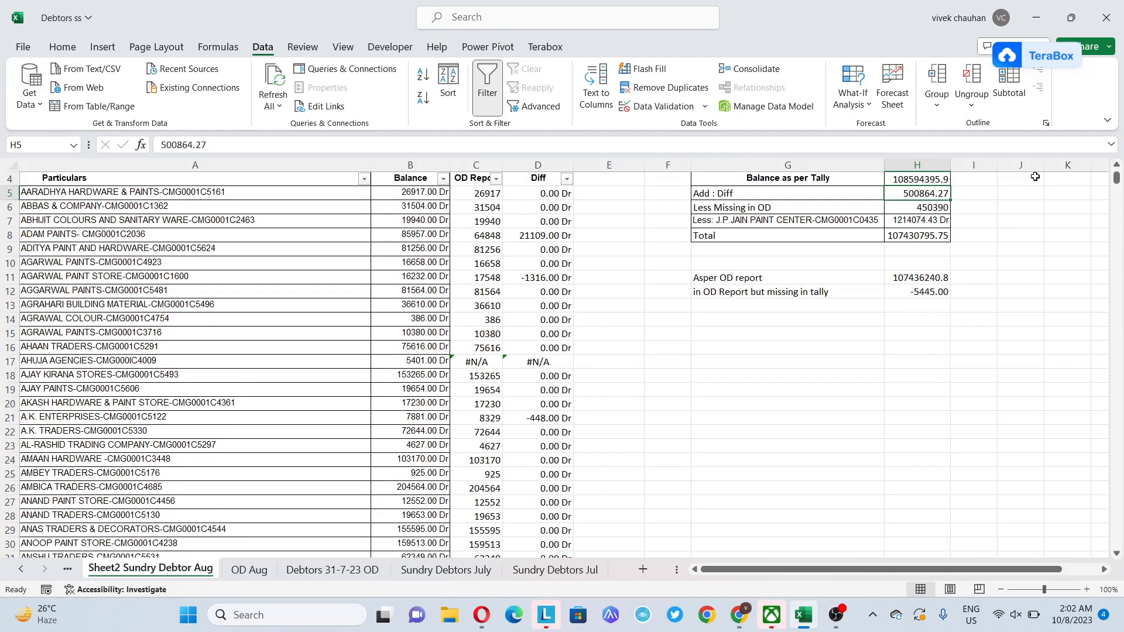
key(ctrl+z)
- Add the formula =SUBTOTAL(9,D5:D926) in D928, below the filtered Diff column
key(Left)
key(Left)
key(Left)
key(Left)
key(ctrl+Down)
key(Down)
key(Down)
key(Down)
key(Up)
key(Up)
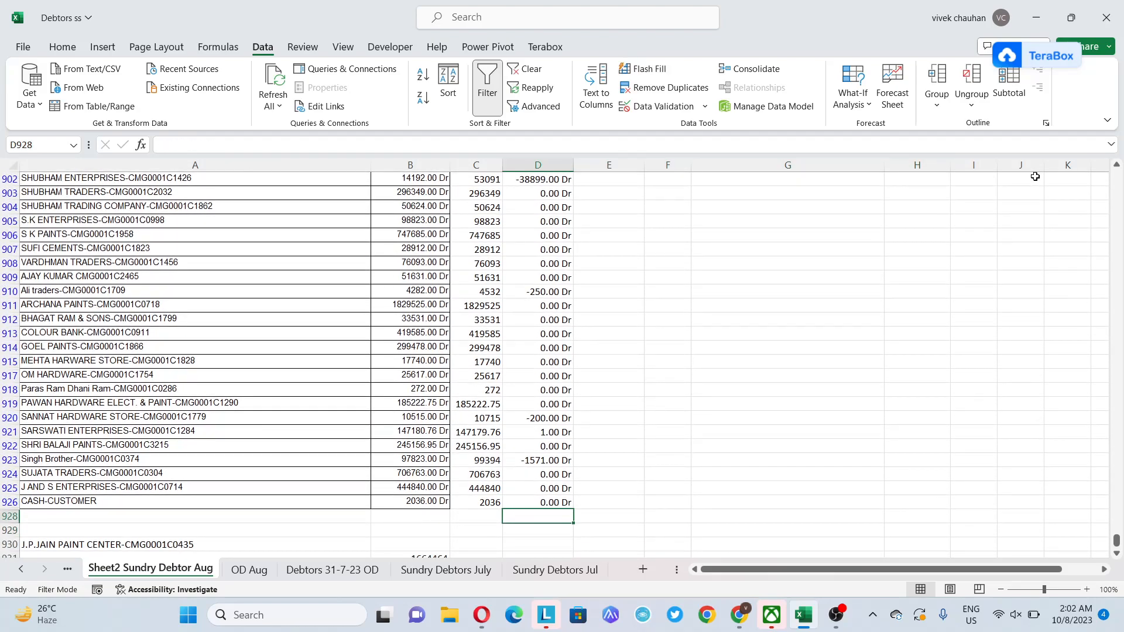
key(alt+equal)
key(Up)
key(Down)
key(Down)
key(Down)
key(Down)
key(Down)
key(Down)
key(Down)
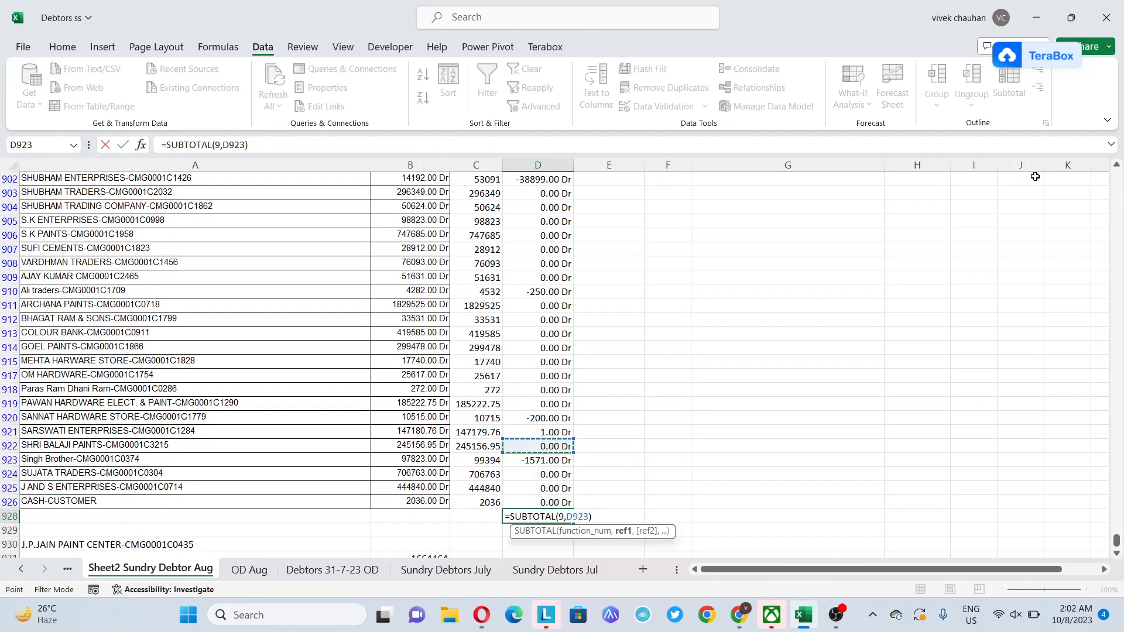
key(ctrl+shift+Up)
key(Return)
key(Up)
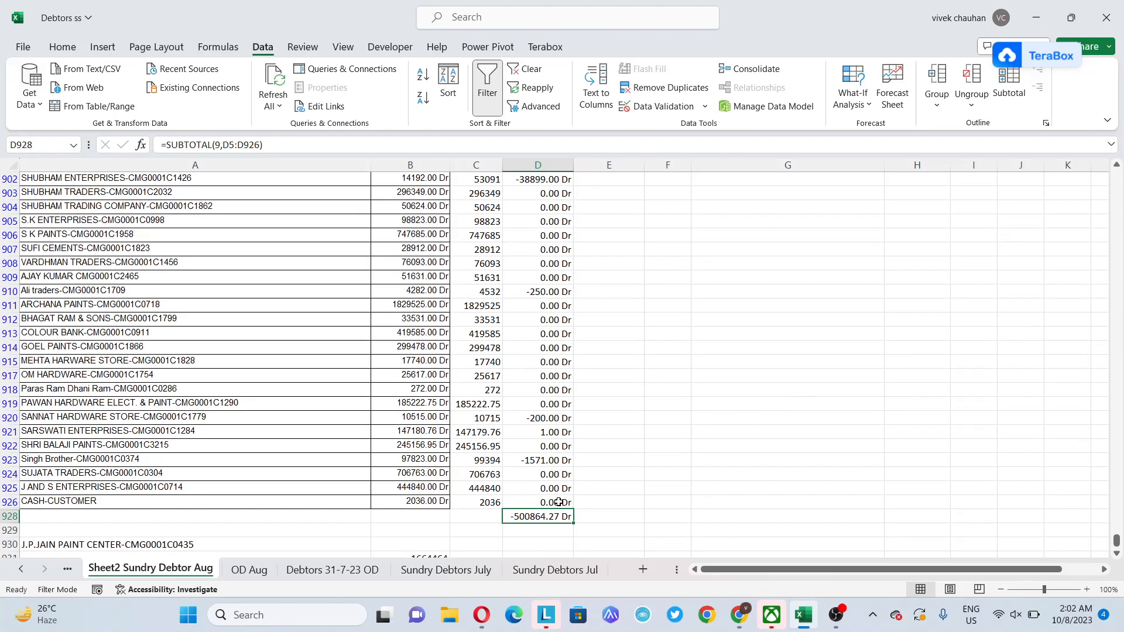
- Compare the Diff subtotal in D928 with the sum of the selected Diff values on the OD Aug sheet
key(ctrl+Page_Down)
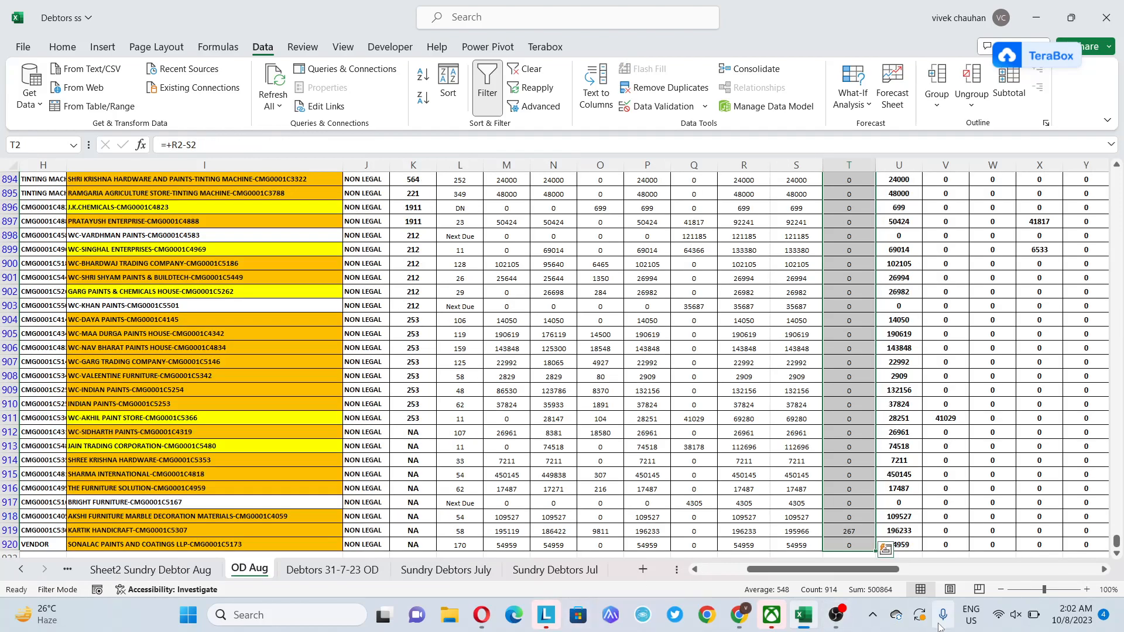
mouse_move(890, 602)
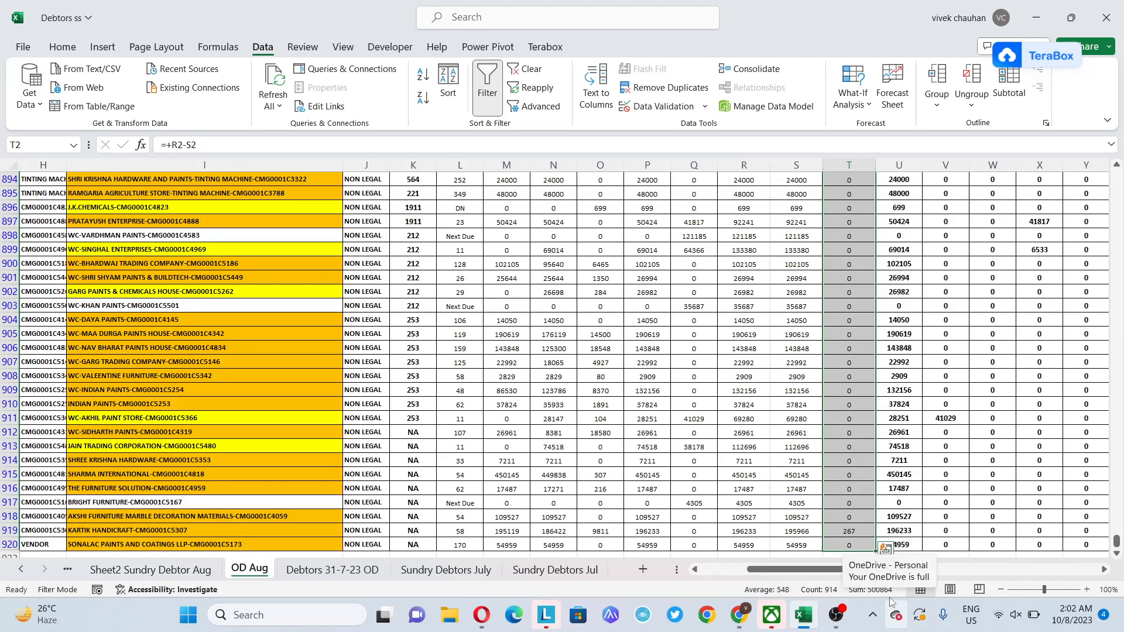
key(ctrl+Page_Up)
key(Up)
key(ctrl+Up)
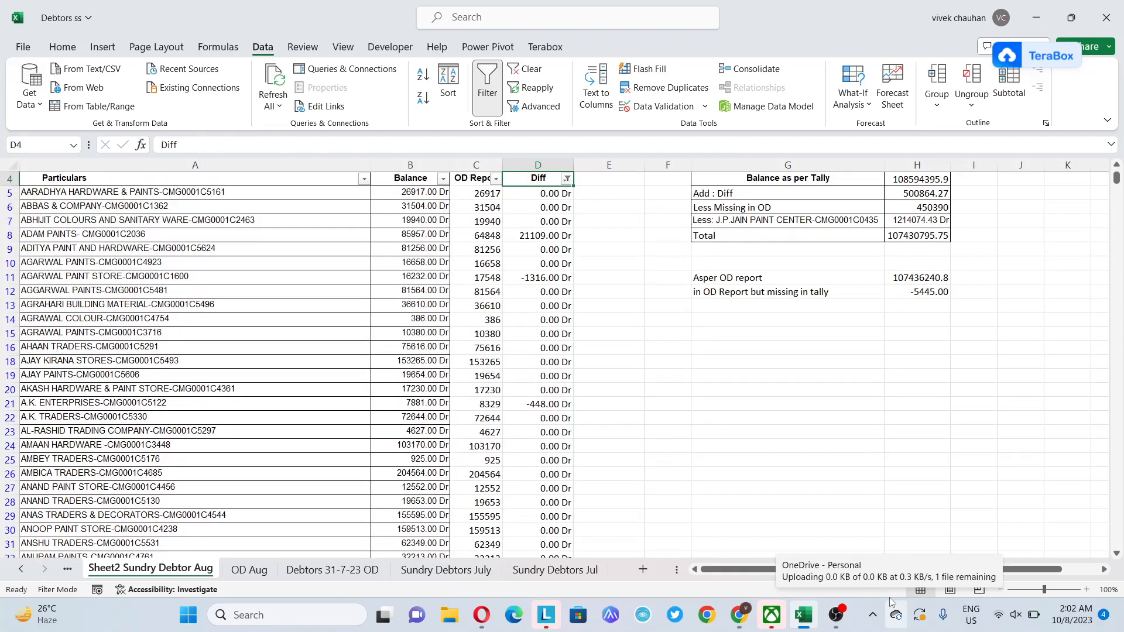
- Review the reconciliation summary amounts in column H, including the Total formula in H8 and the OD report rows below it
key(ctrl+Right)
key(Right)
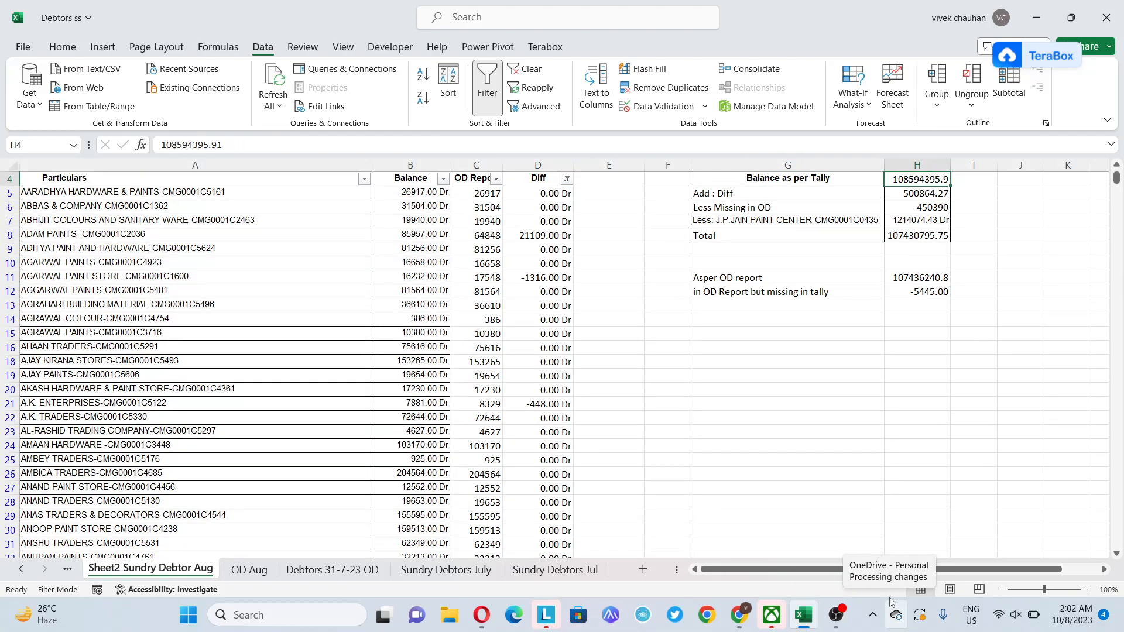
key(Down)
key(Down)
key(Down)
key(Down)
key(Down)
key(Down)
key(Down)
key(Up)
key(Up)
key(Up)
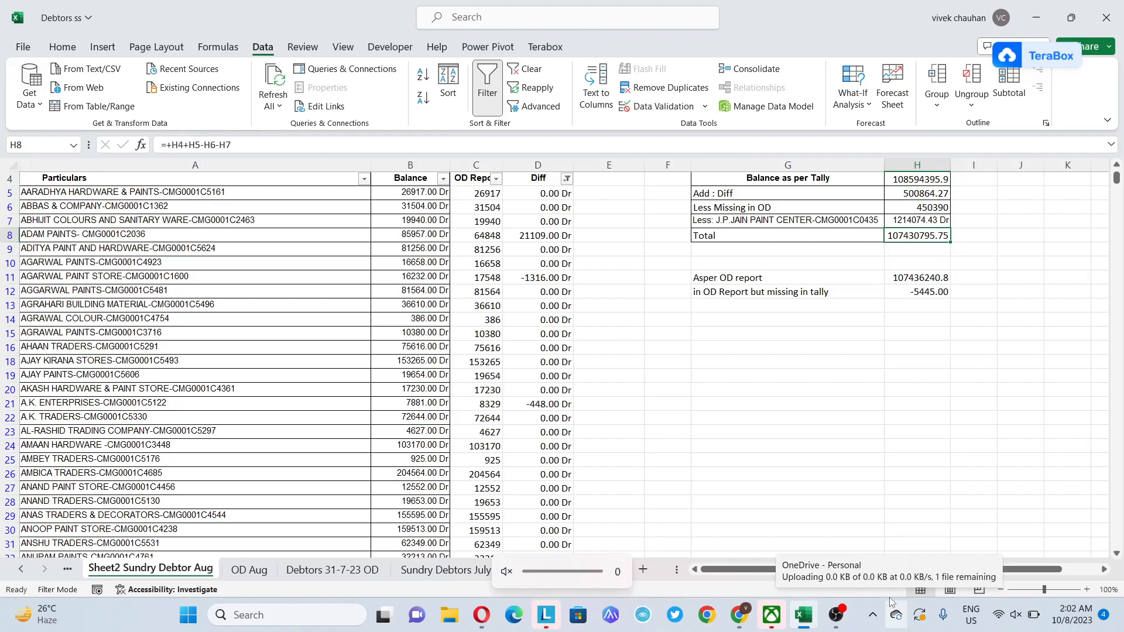
key(F2)
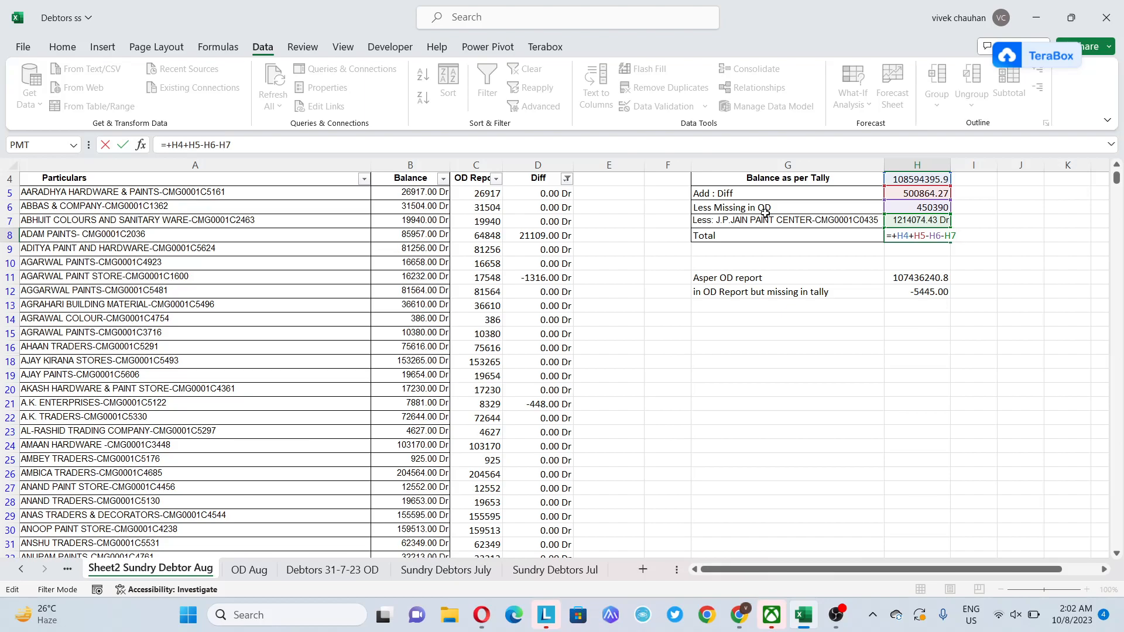
key(ctrl+Return)
click(890, 290)
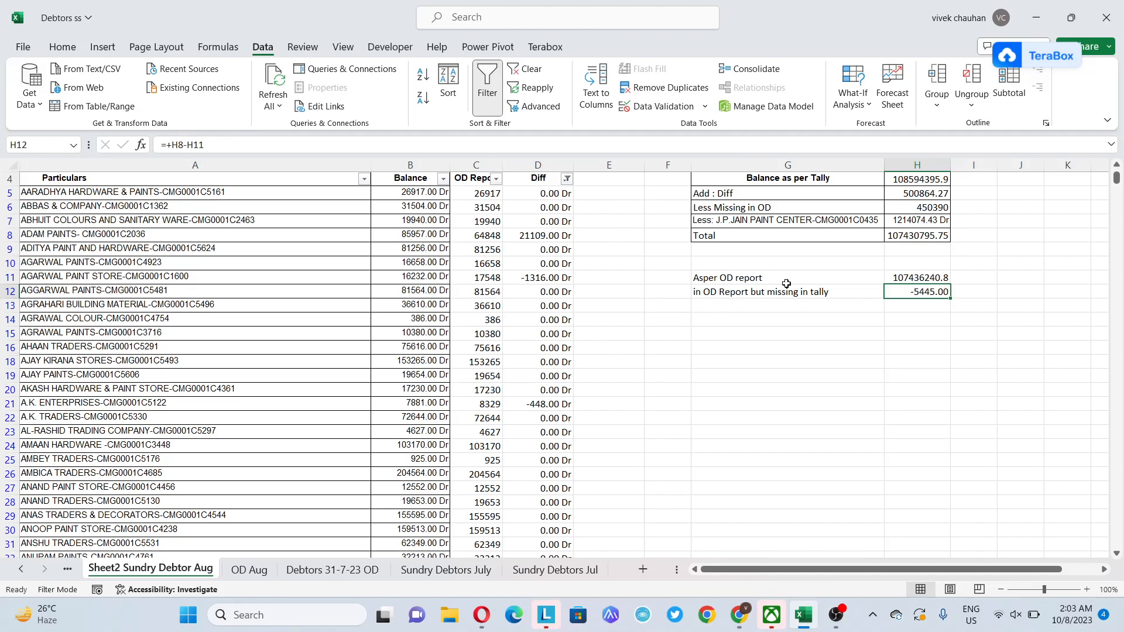
click(925, 279)
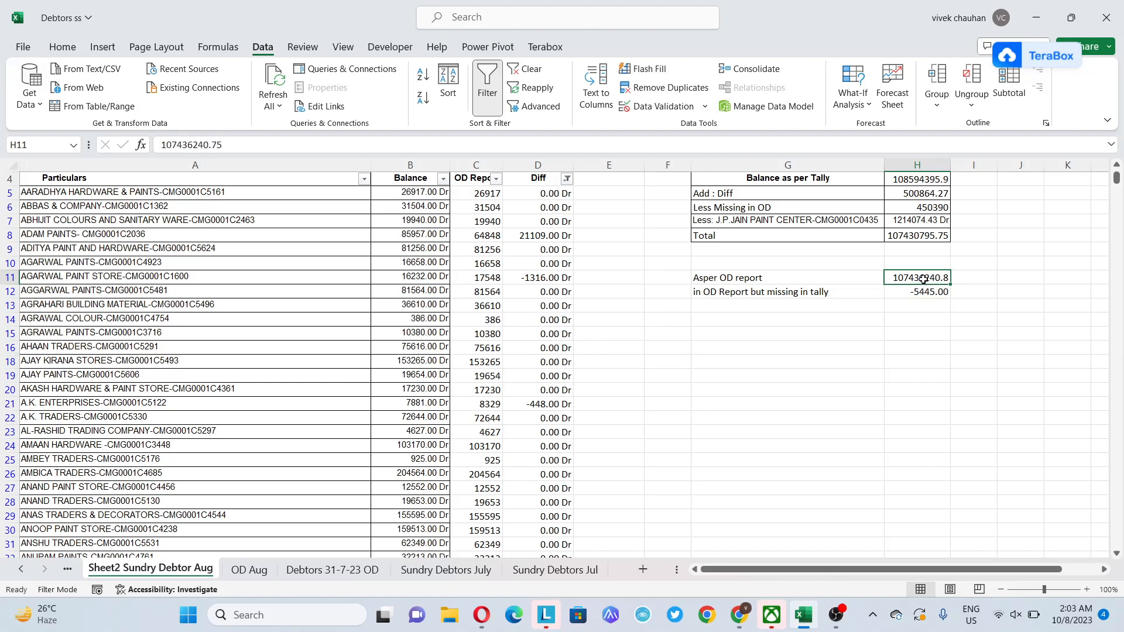
- Clear the Diff filter on the OD Aug sheet so that all parties are included
key(ctrl+Page_Down)
scroll(922, 281, up, 10)
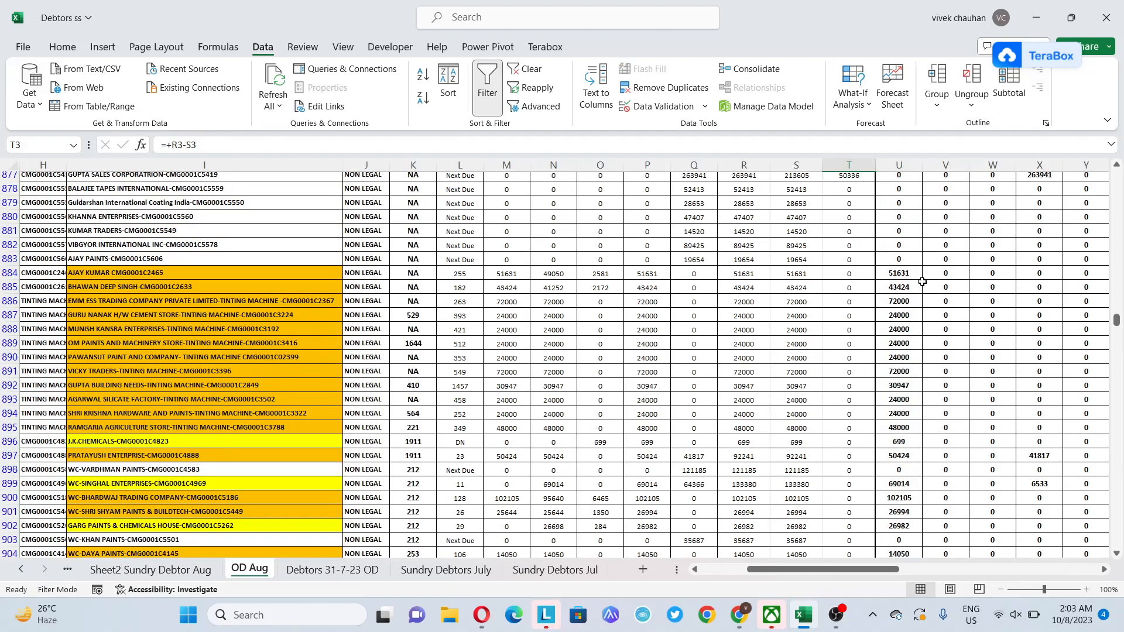
key(Home)
key(Right)
key(Right)
key(Right)
key(Right)
key(Right)
key(Right)
key(Right)
key(Right)
key(Right)
key(Right)
key(Right)
key(Right)
key(Right)
key(Right)
key(Right)
key(Right)
key(Right)
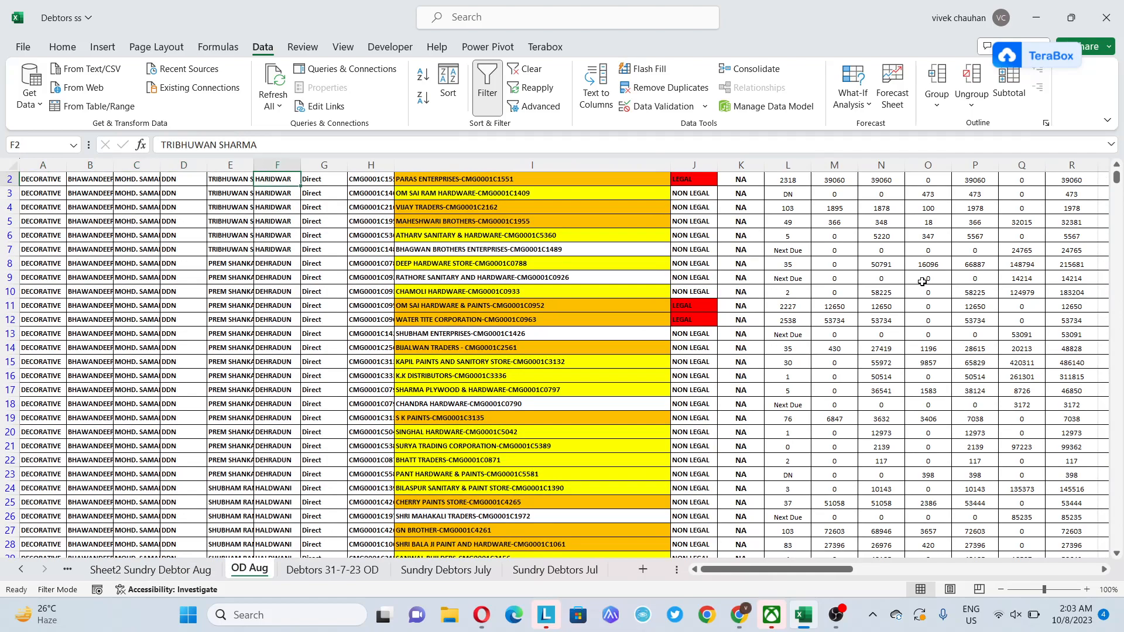
key(Right)
key(Right)
key(Right)
key(Down)
key(Down)
key(Left)
key(Left)
key(Left)
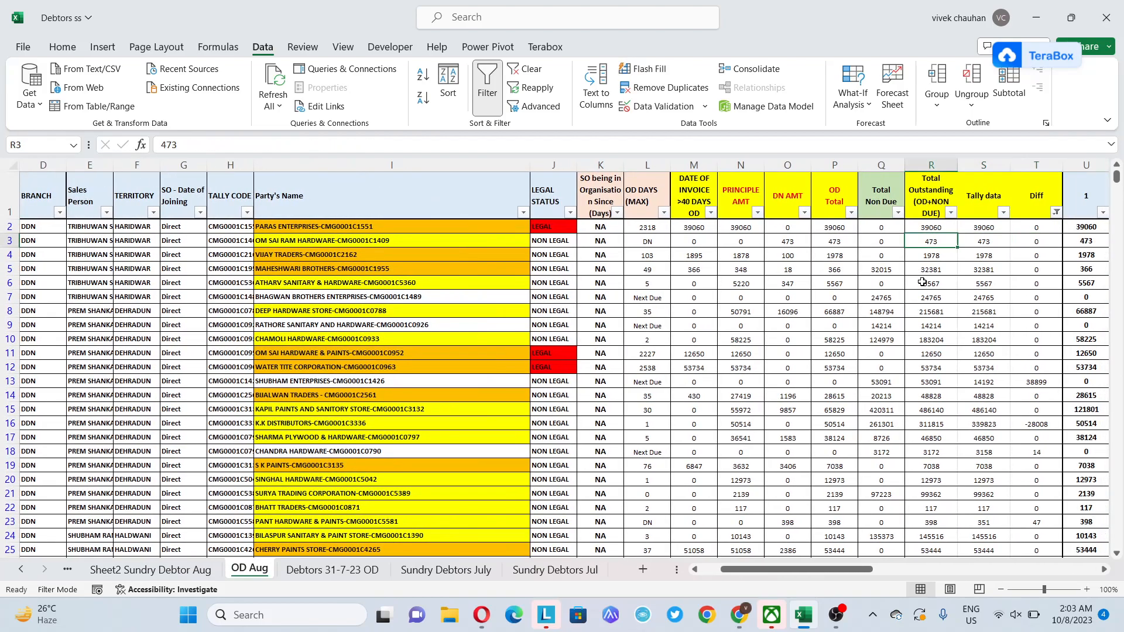
key(alt+a)
key(c)
- Copy the Total Outstanding sum from R921 on OD Aug and paste it as a value into H11, Asper OD report
key(Up)
key(ctrl+Down)
key(Down)
key(ctrl+c)
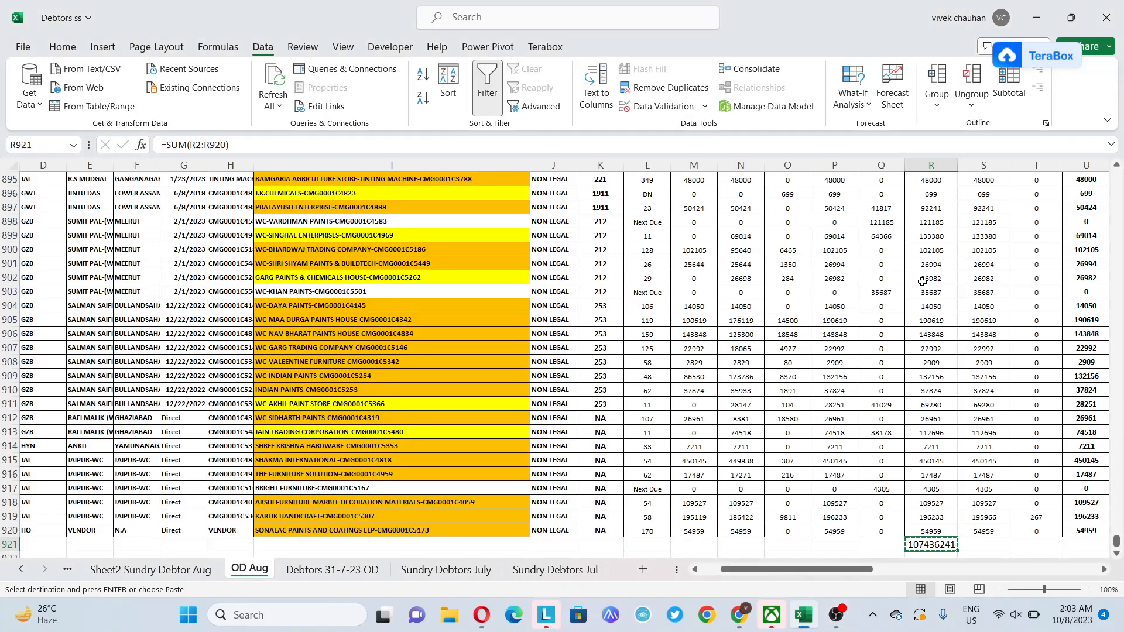
key(ctrl+Up)
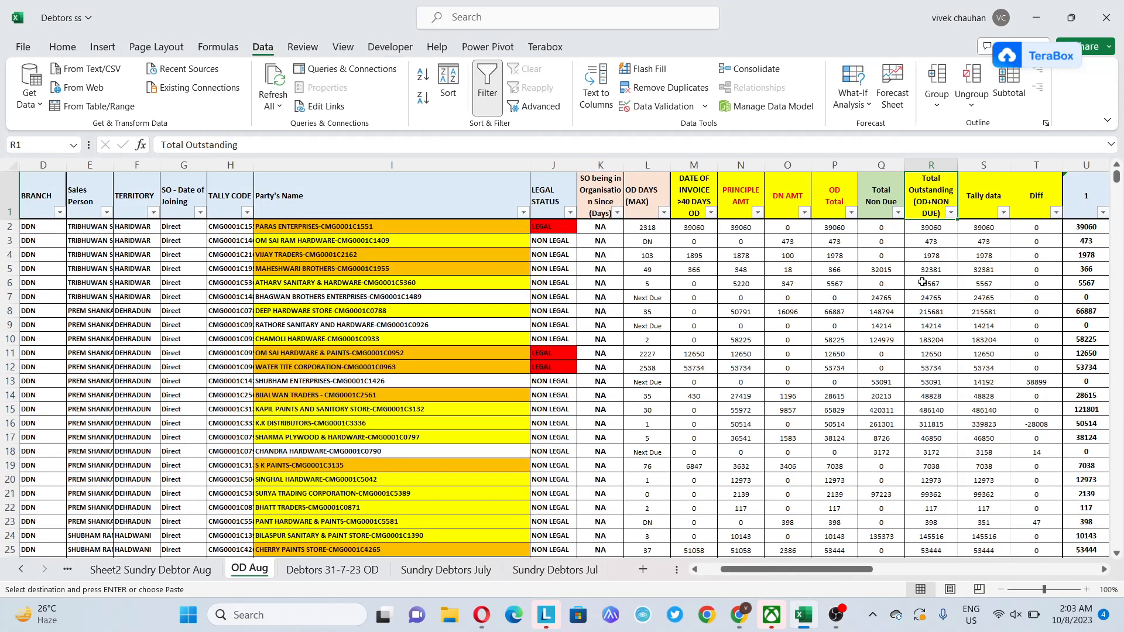
key(ctrl+Page_Up)
key(Up)
key(Up)
key(Down)
key(Down)
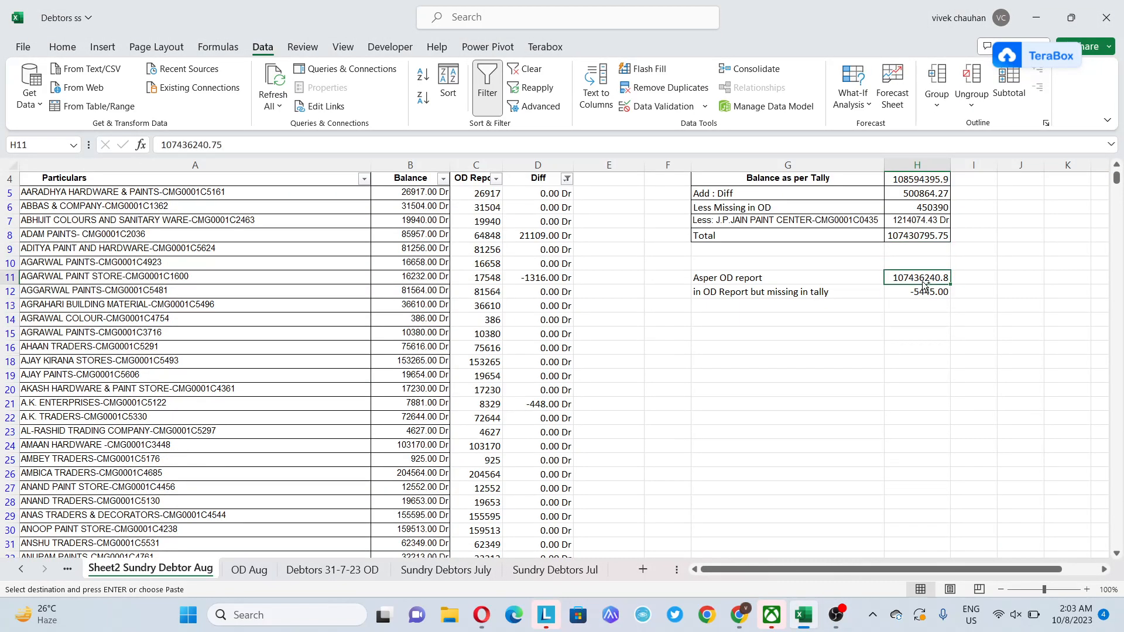
key(ctrl+alt+v)
key(v)
key(Return)
- Inspect the formula behind the "in OD Report but missing in tally" amount in H12
key(Down)
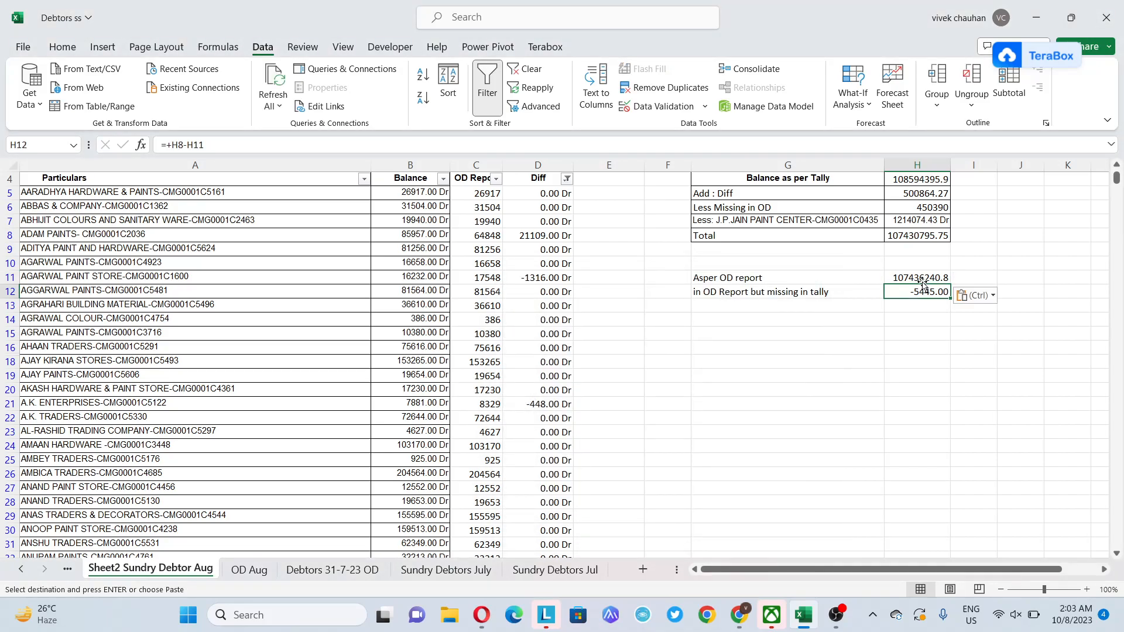
key(XF86AudioLowerVolume)
key(Escape)
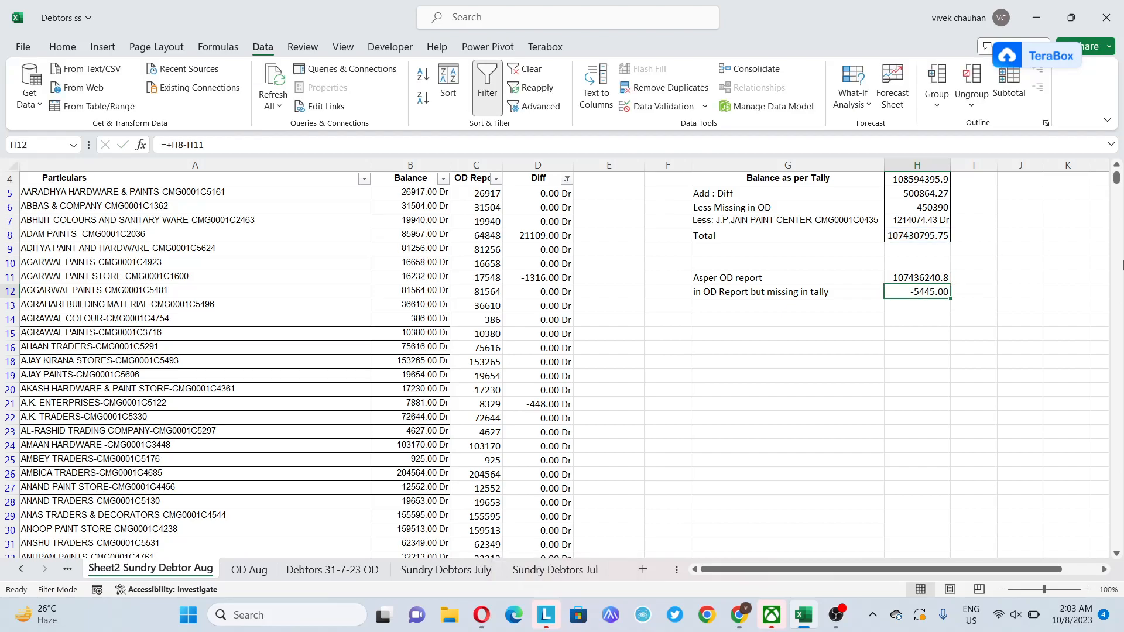
key(F2)
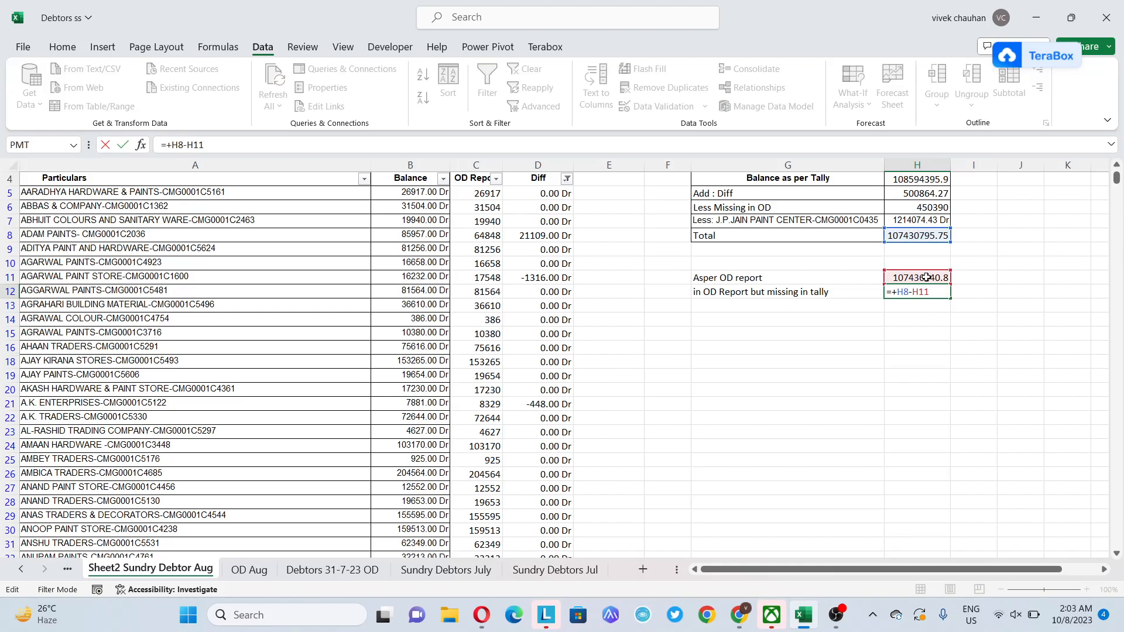
key(Escape)
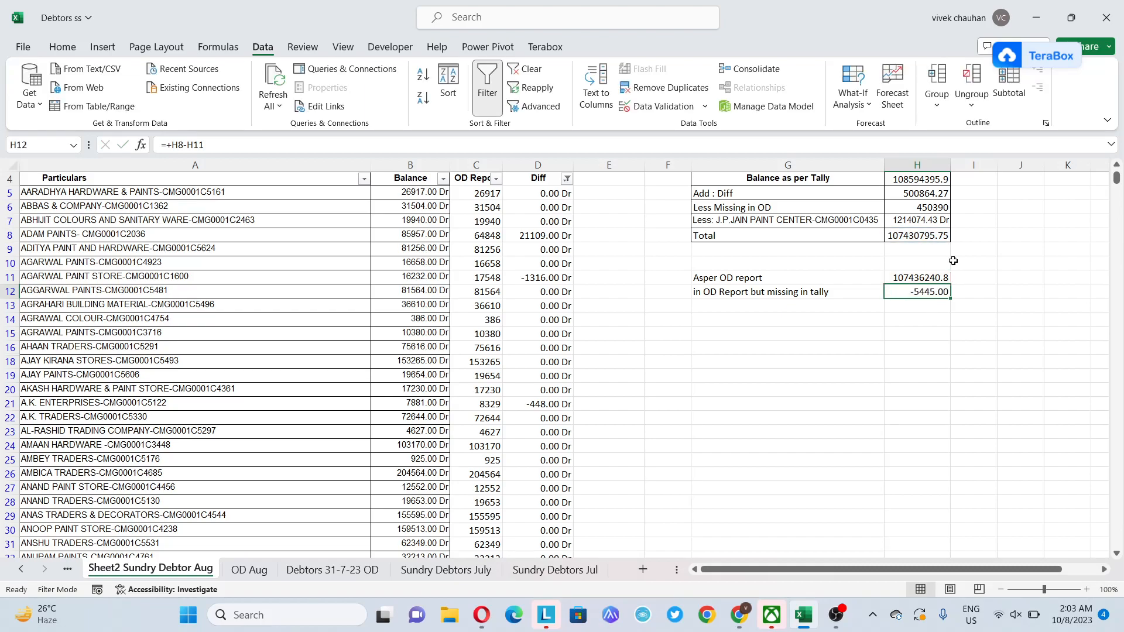
- Filter the Diff column on the OD Aug sheet to show only the #N/A rows
key(ctrl+Page_Down)
key(Right)
key(alt+Down)
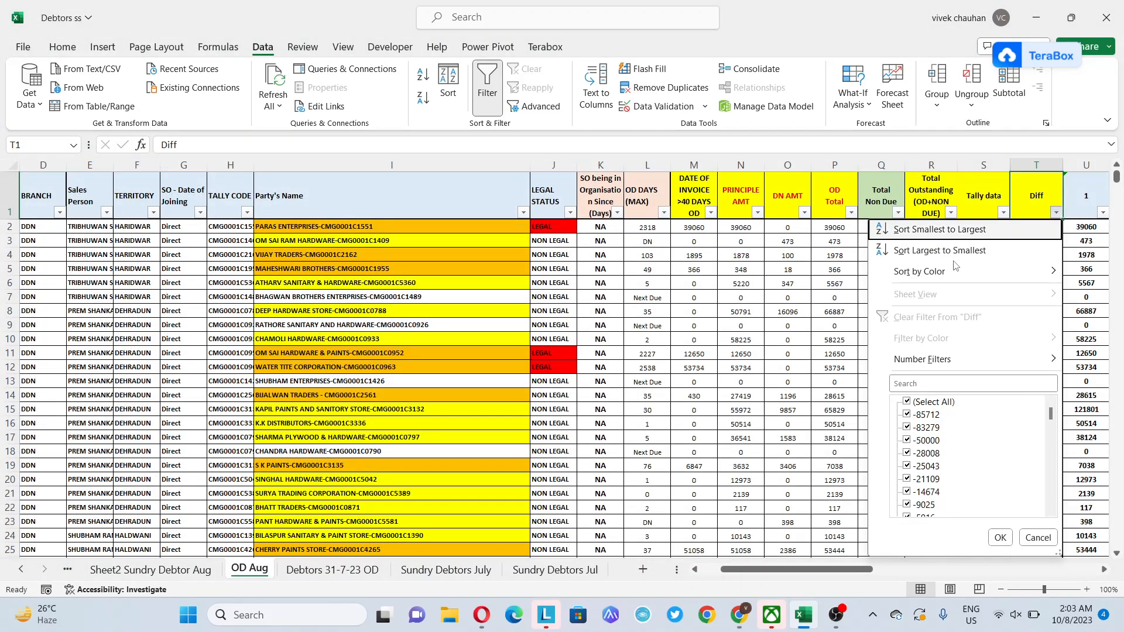
key(Tab)
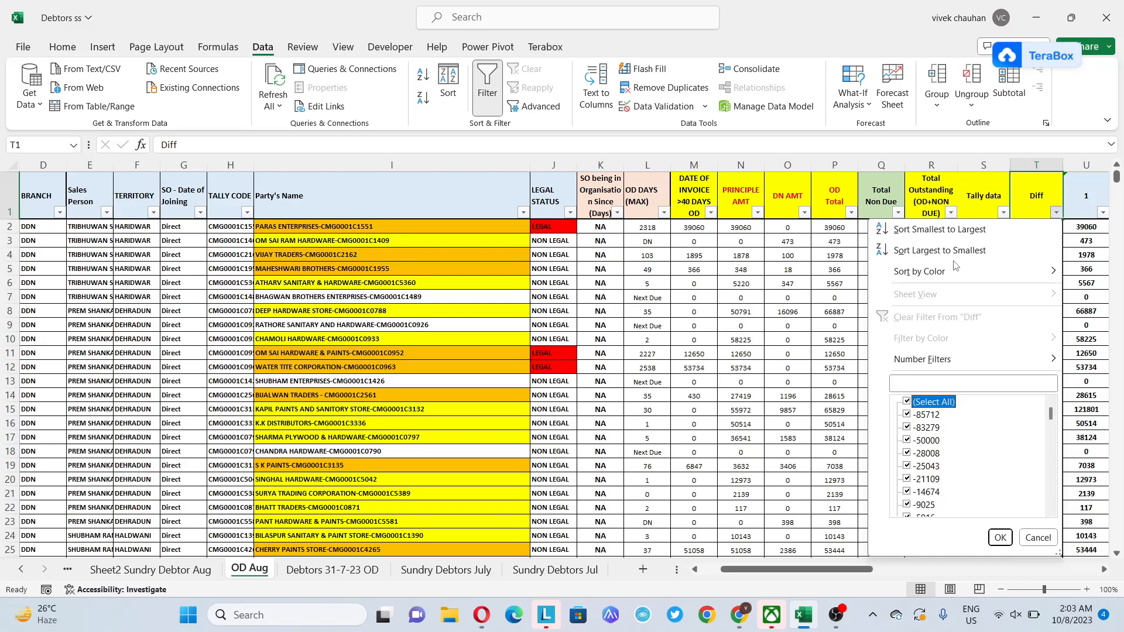
key(space)
key(Down)
key(Down)
key(Down)
key(Down)
key(Down)
key(Down)
key(Down)
key(Down)
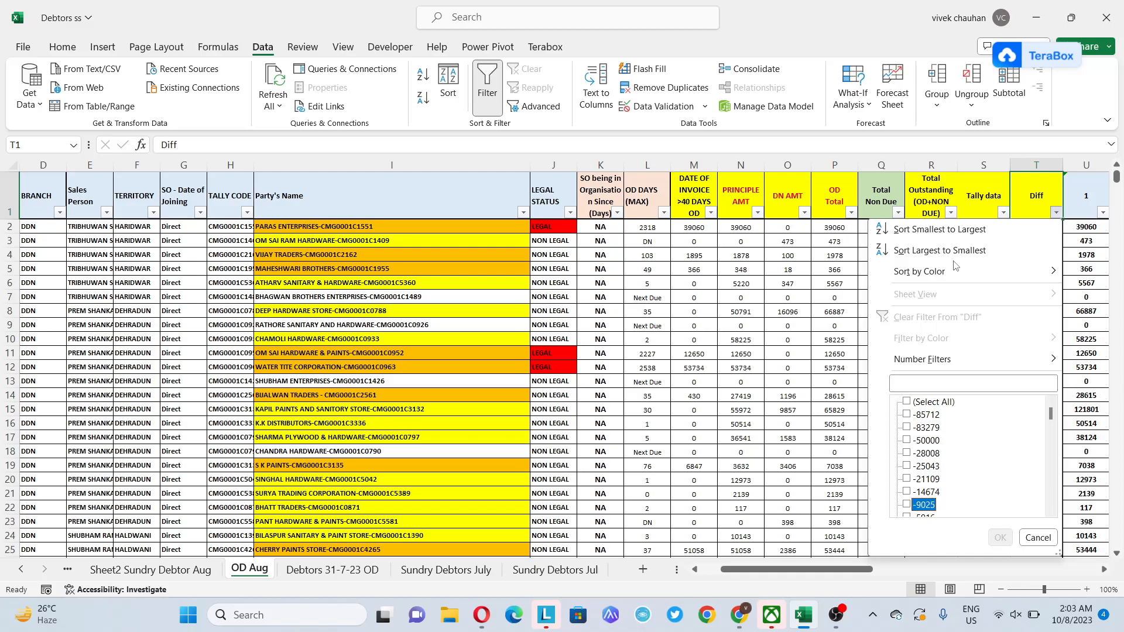
key(End)
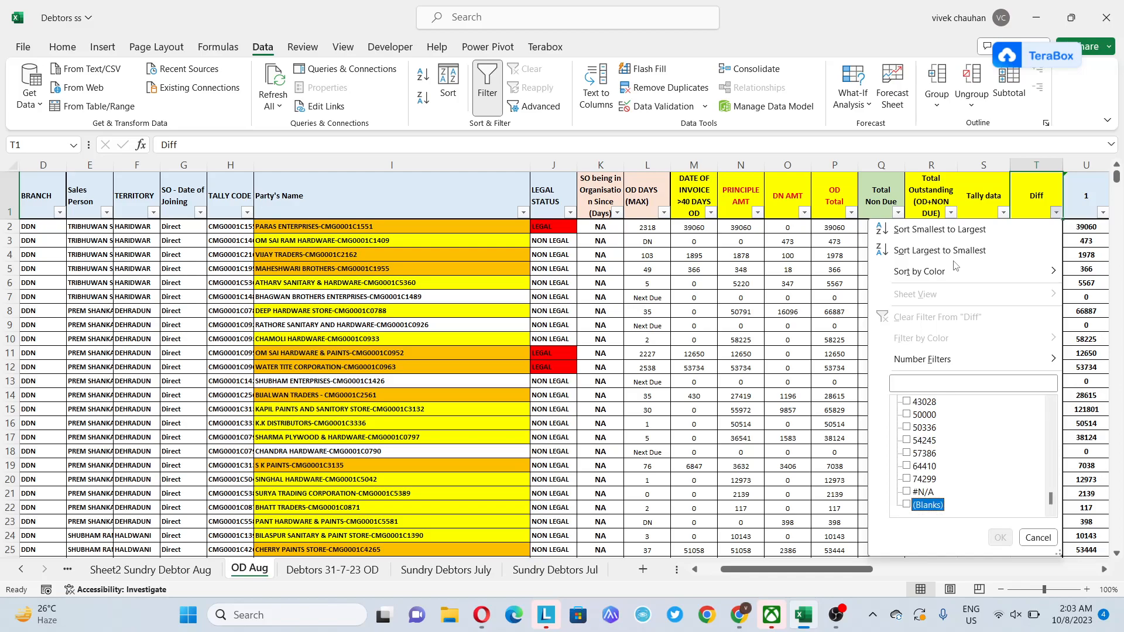
key(Up)
key(space)
key(Return)
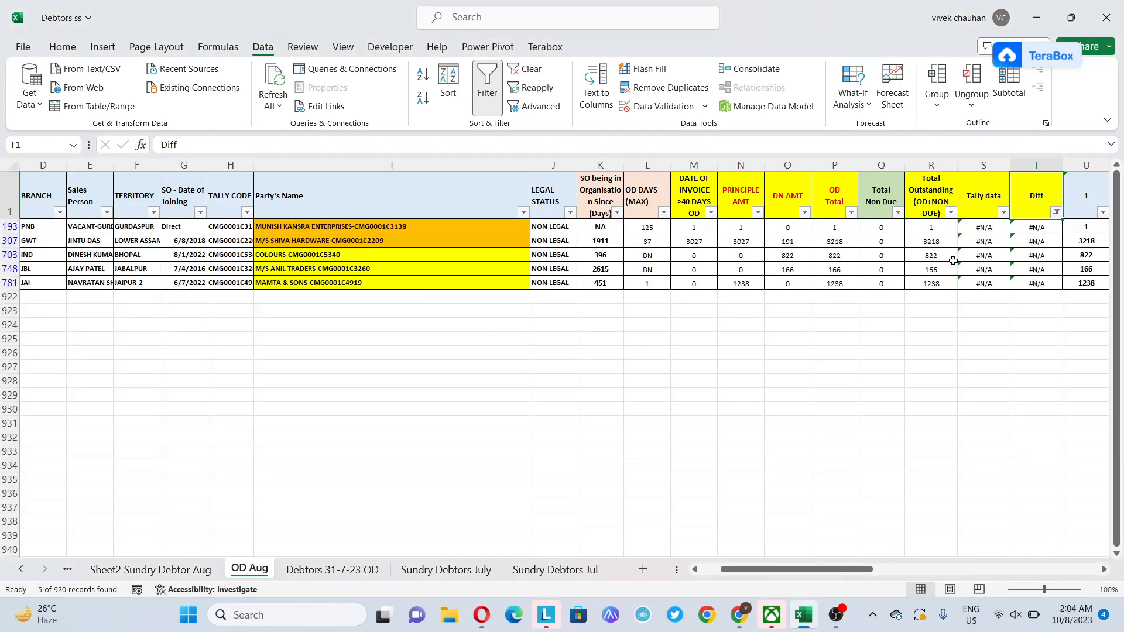
- Select the Total Outstanding values of the filtered #N/A parties, R193 to R781, and check their sum
key(Down)
key(Left)
key(Left)
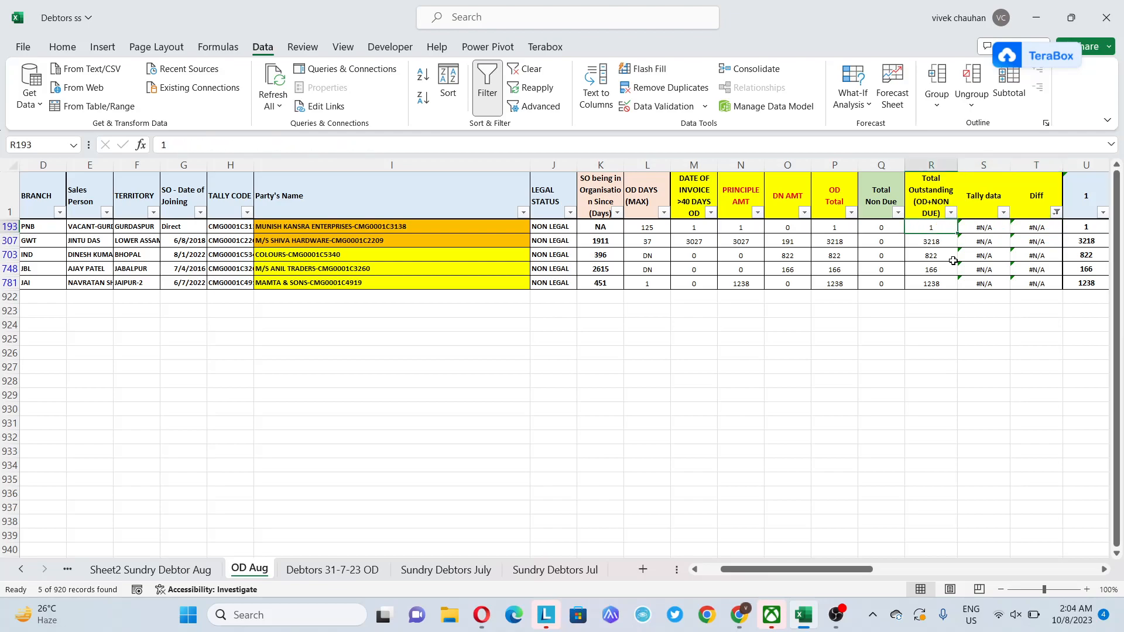
key(shift+Down)
key(shift+Down)
key(shift+Down)
key(shift+Down)
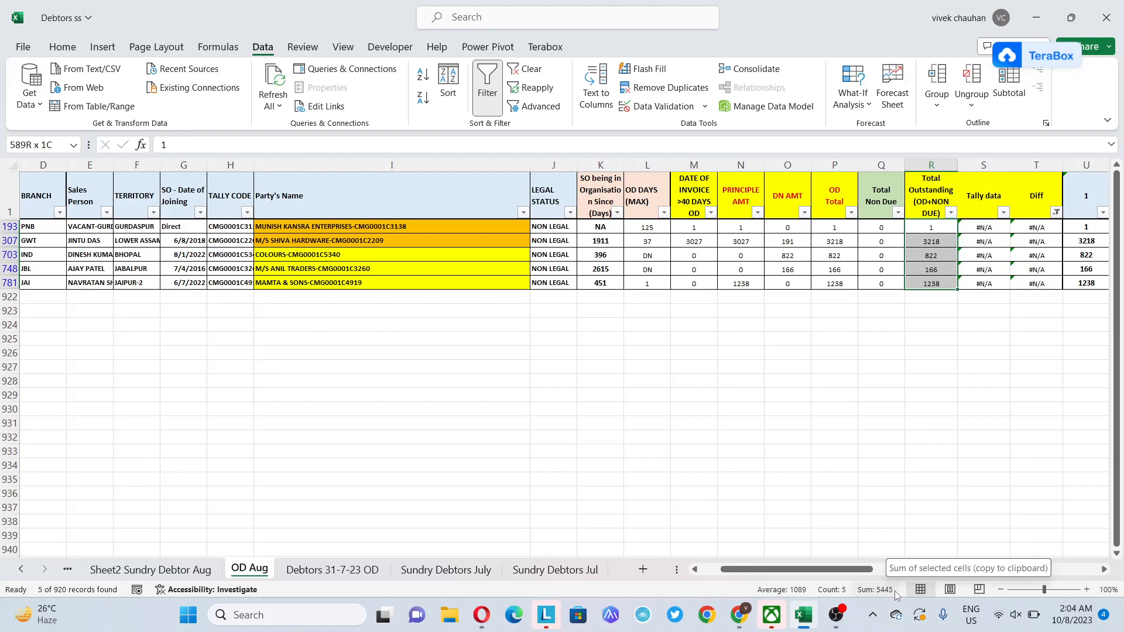
- Make the "in OD Report but missing in tally" label and amount in G12:H12 on the debtor sheet bold
key(ctrl+Page_Up)
key(Left)
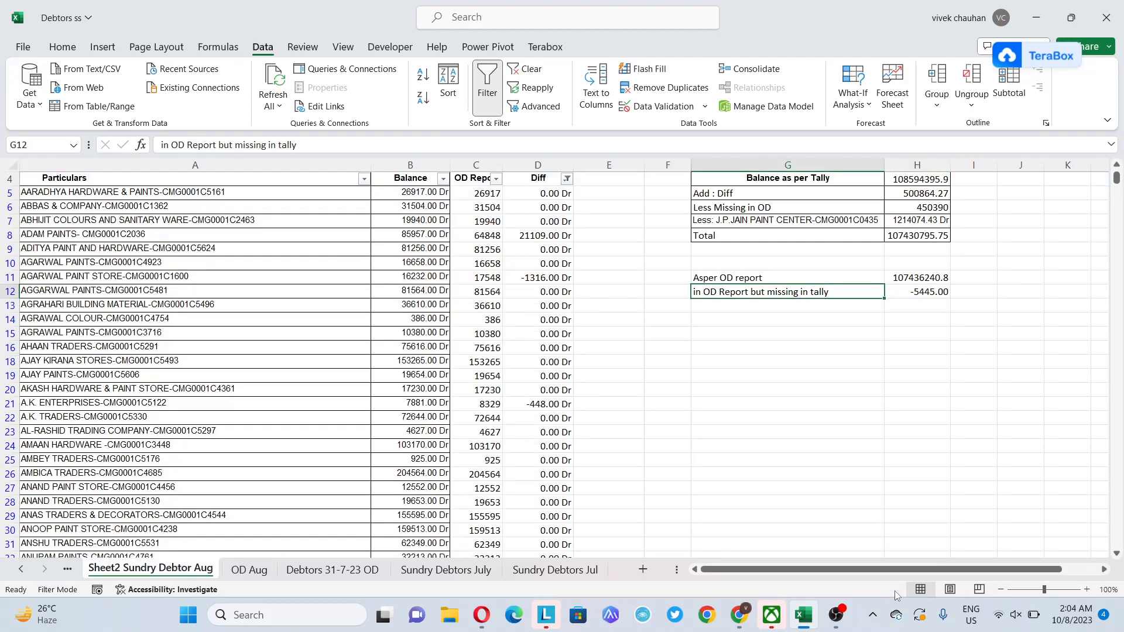
key(shift+Right)
key(ctrl+b)
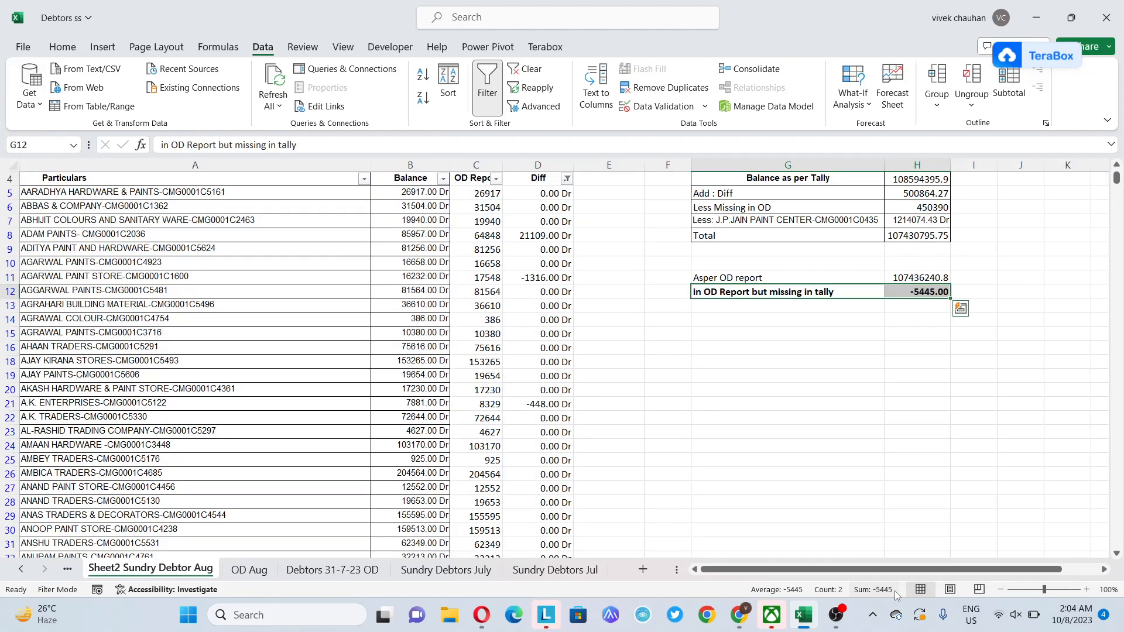
key(Up)
key(Up)
key(Up)
key(Up)
key(Up)
key(Up)
key(Up)
key(Up)
key(Up)
key(Up)
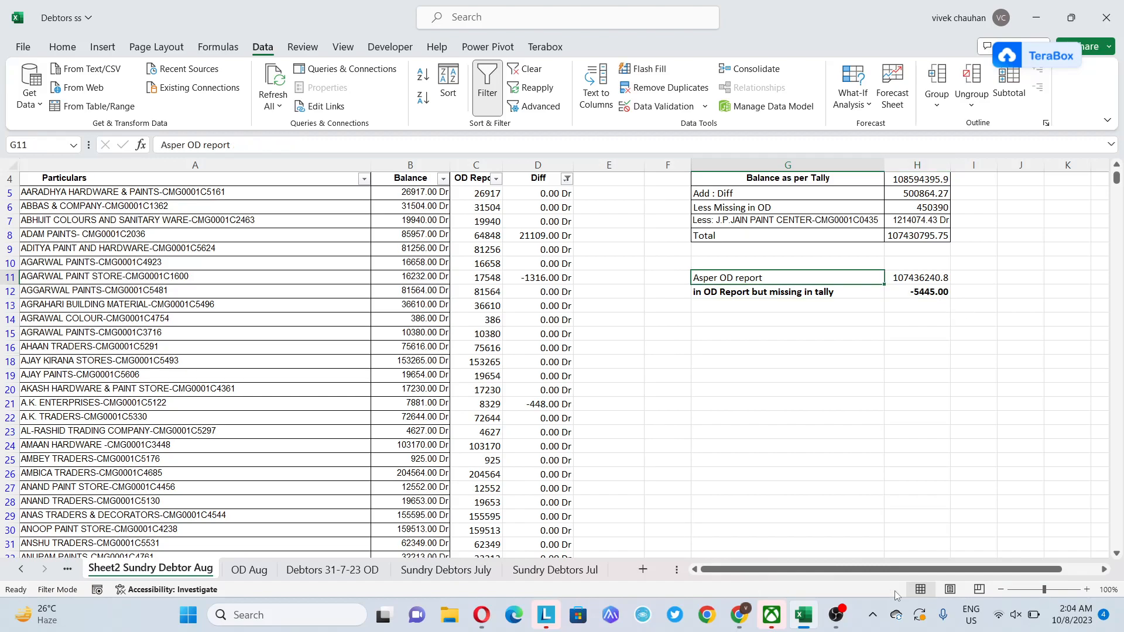
- Copy the "Balance as per Tally" label and amount from G4:H4 to J4:K4
key(Down)
key(Down)
key(shift+Right)
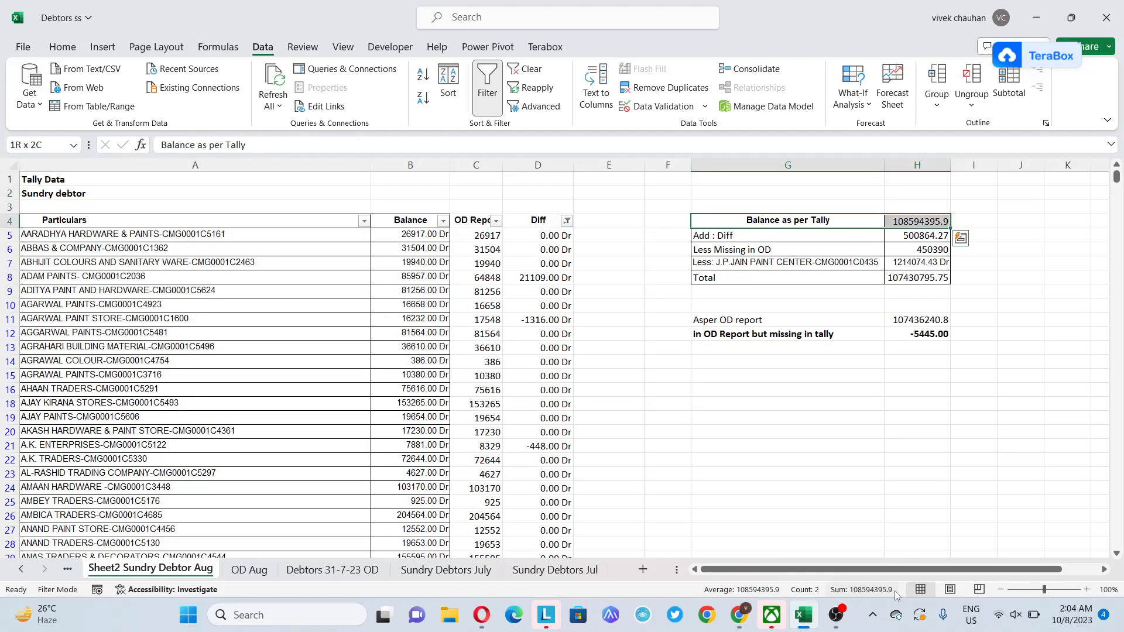
key(ctrl+c)
key(Right)
key(Right)
key(Right)
key(Return)
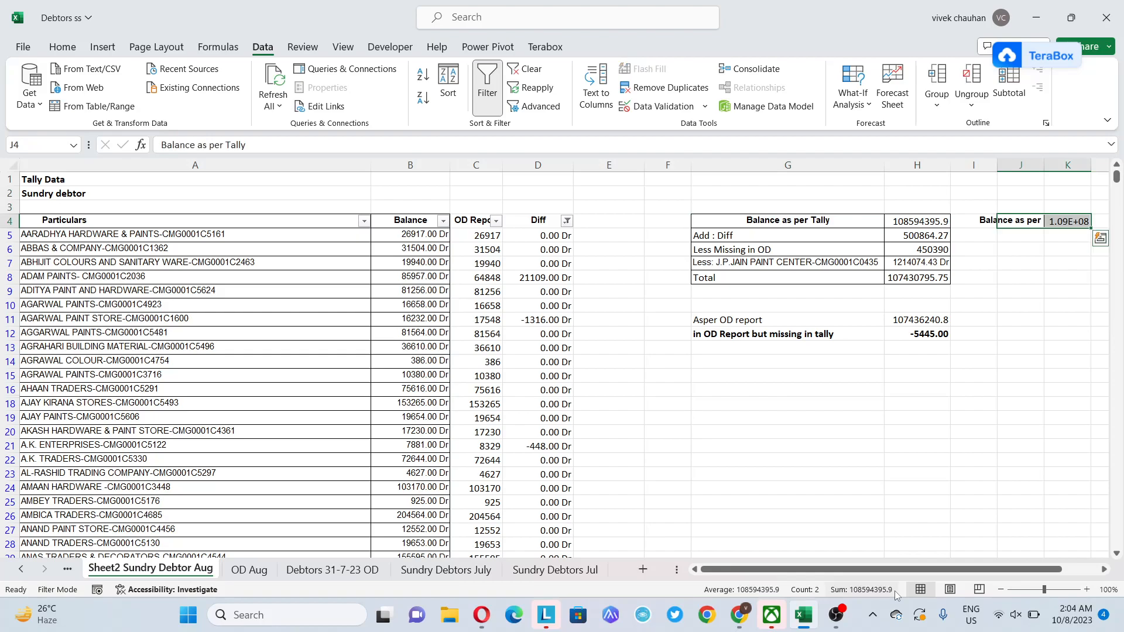
- AutoFit the widths of columns J and K to the copied label and amount
key(shift+Right)
key(alt+o)
key(c)
key(a)
- Copy the "Add : Diff" label and amount from G5:H5 to J5:K5
key(Left)
key(Left)
key(Left)
key(Left)
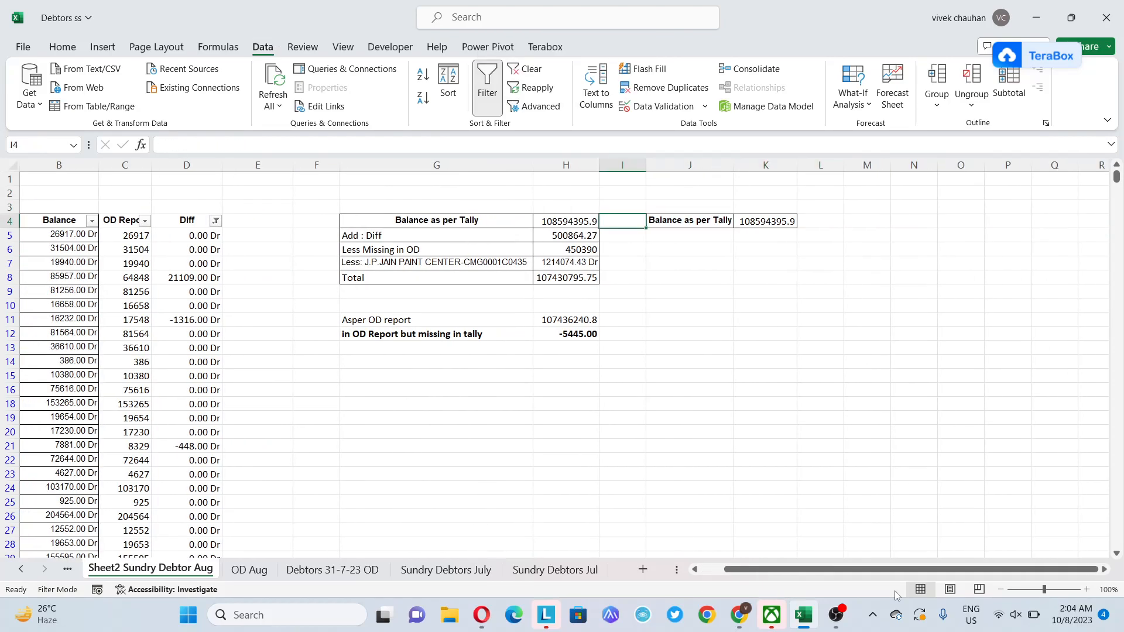
key(Down)
key(ctrl+c)
key(Right)
key(Right)
key(Right)
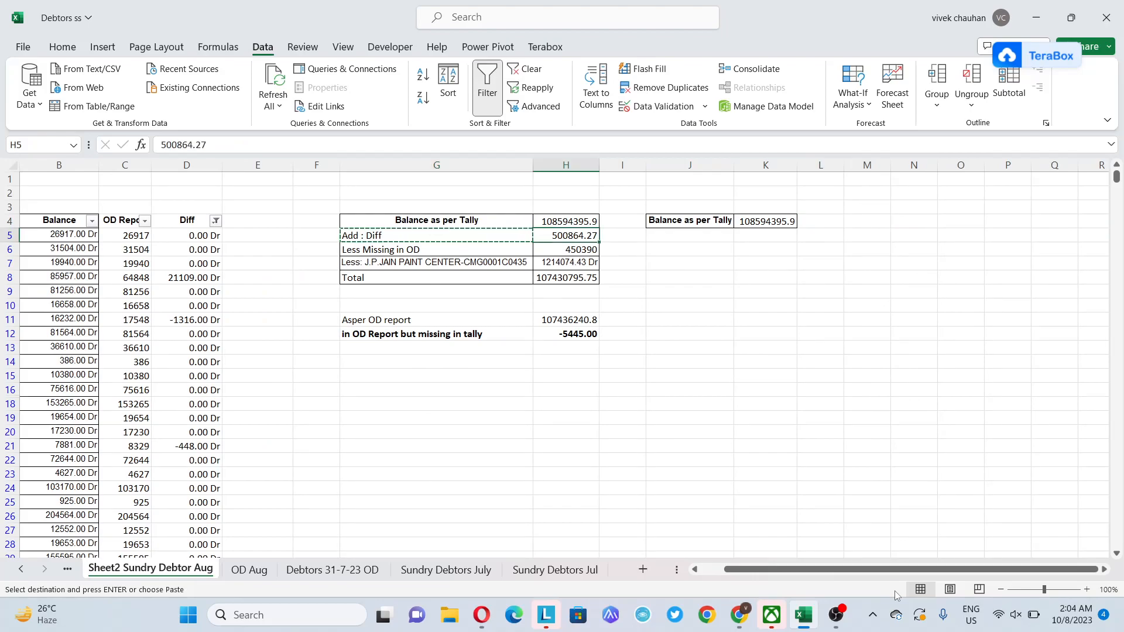
key(Return)
key(Left)
key(Left)
key(ctrl+c)
key(Right)
key(Right)
key(Right)
key(Return)
key(Left)
key(Left)
key(Left)
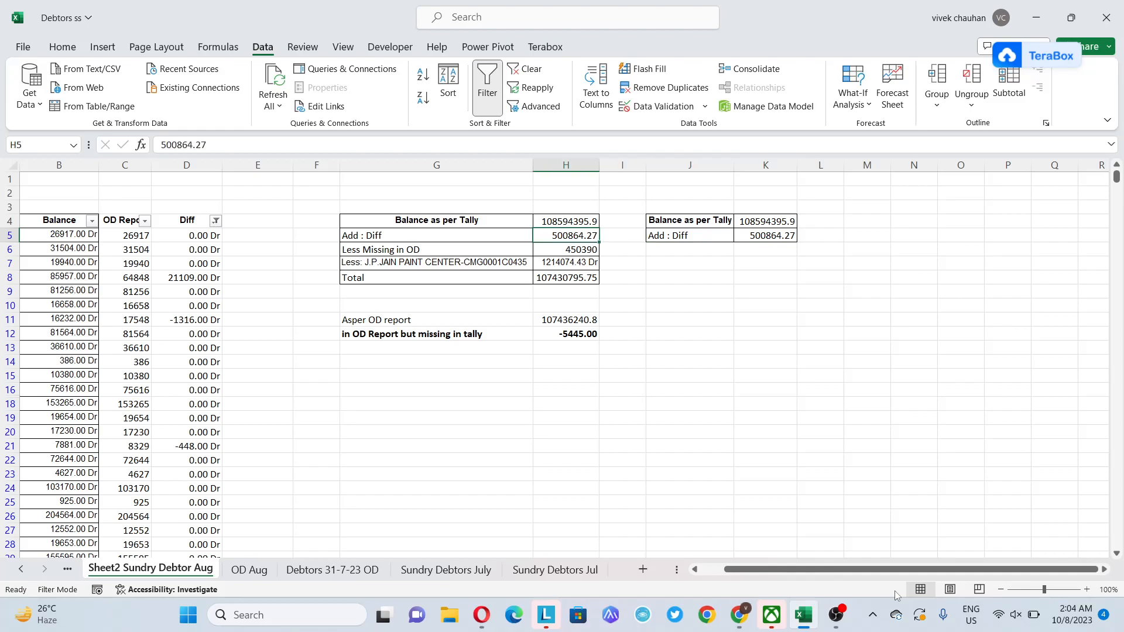
- Copy the "Less Missing in OD" and "Less: J.P.JAIN PAINT CENTER" rows from G6:H7 to J6:K7
key(Left)
key(Down)
key(shift+Right)
key(ctrl+c)
key(Down)
key(Up)
key(Right)
key(Right)
key(Right)
key(Right)
key(Left)
key(Left)
key(Left)
key(Left)
key(shift+Down)
key(Right)
key(Right)
key(Right)
key(Return)
- Paste the summary block G4:H7 over J4:K7, keeping the source column widths
key(Left)
key(Left)
key(shift+Left)
key(shift+Right)
key(shift+Down)
key(ctrl+c)
key(Right)
key(Right)
key(Right)
key(Return)
key(Left)
key(Up)
key(Up)
key(ctrl+v)
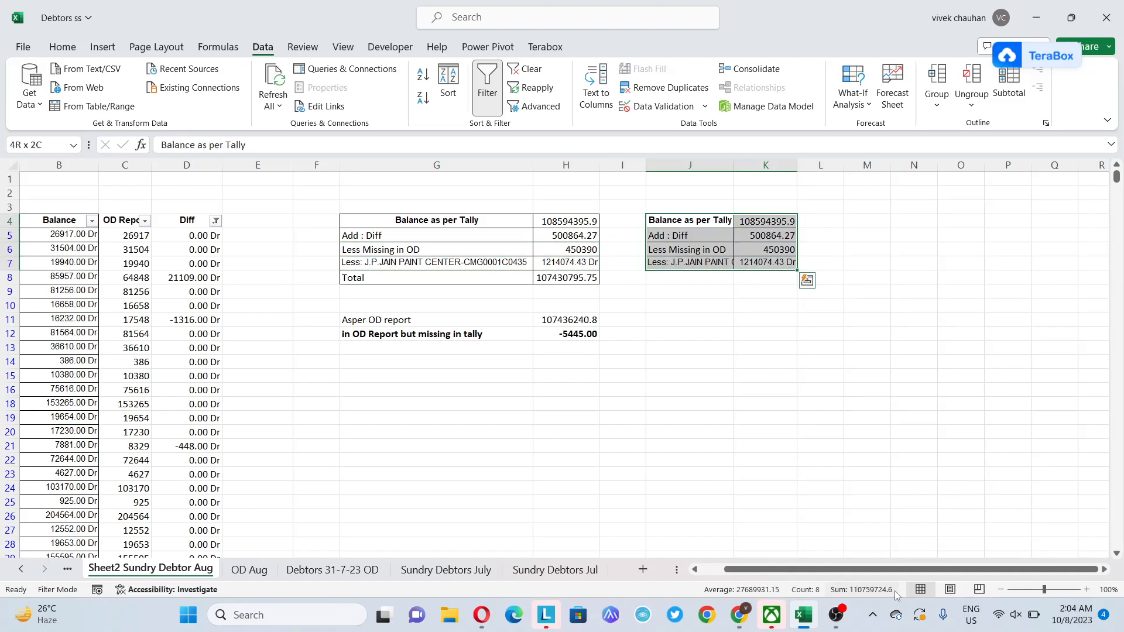
key(ctrl+w)
- Enter the title "Sales Reconciliation for the month of Aug-23" in J2 above the copied summary
key(Left)
key(Left)
key(Right)
key(Up)
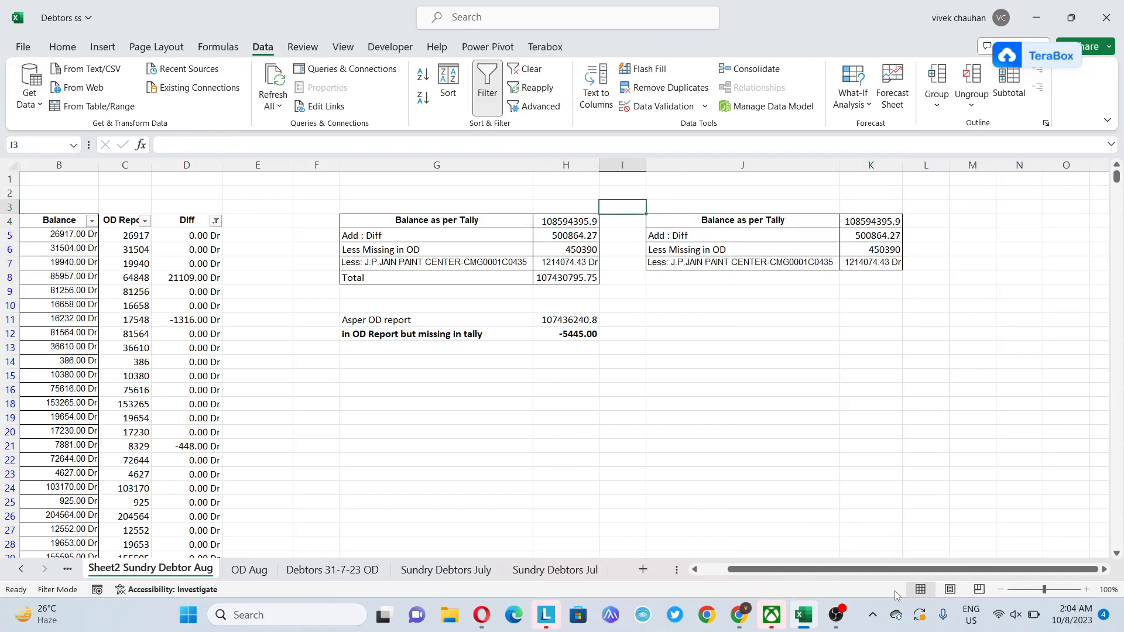
key(Right)
key(Up)
text(Sale)
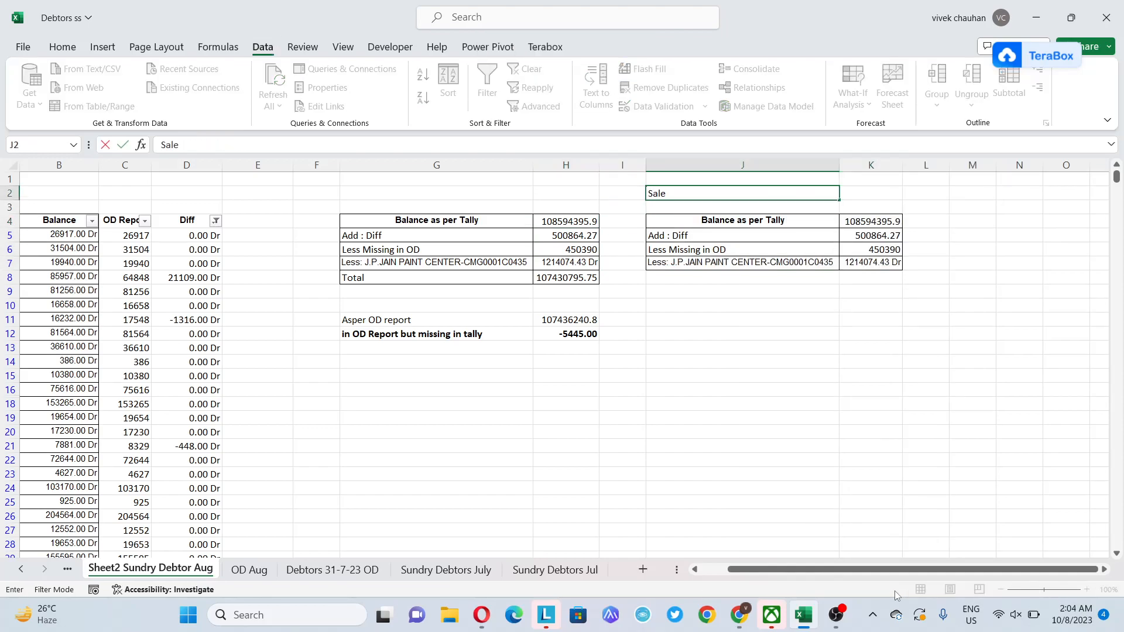
text(s Reconciliation for the month of)
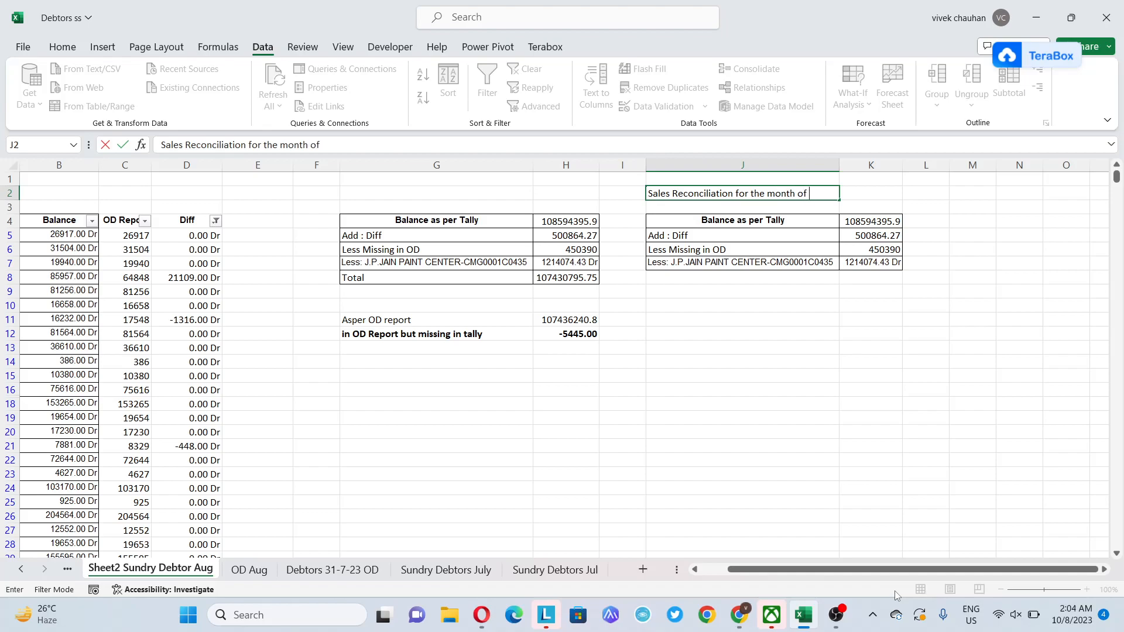
text( Aug-23)
key(Return)
- Enter the label "Amount Missing in tally data" in J9 and make it bold
key(Down)
key(Down)
key(Down)
key(Down)
key(Down)
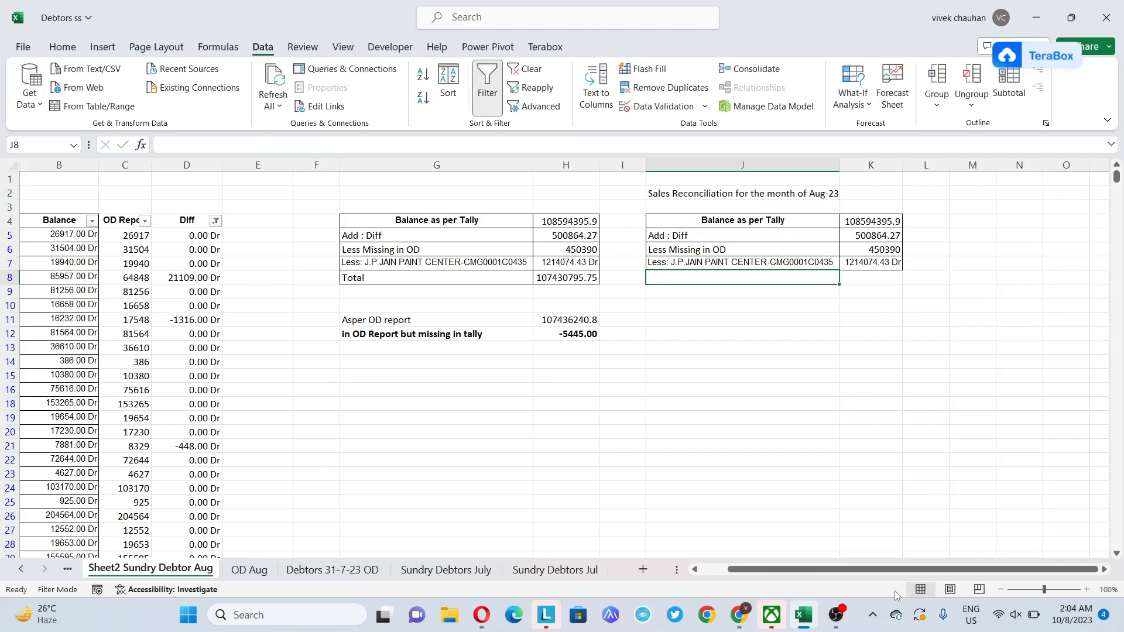
key(Down)
key(Down)
key(Down)
key(Down)
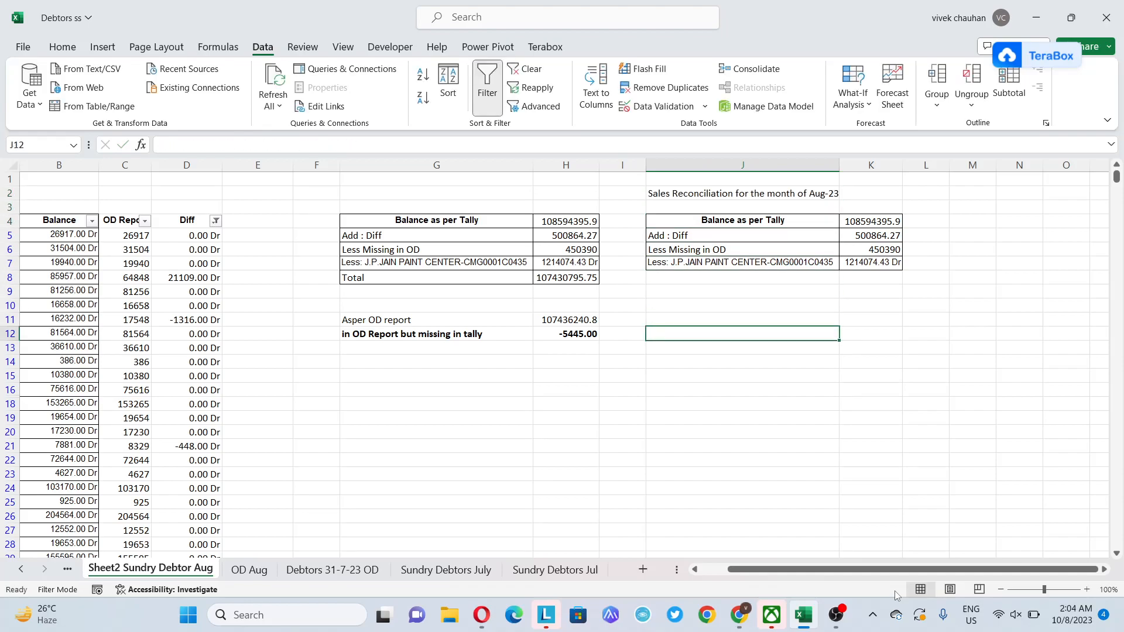
key(Left)
key(Left)
key(Left)
key(shift+Right)
key(shift+Left)
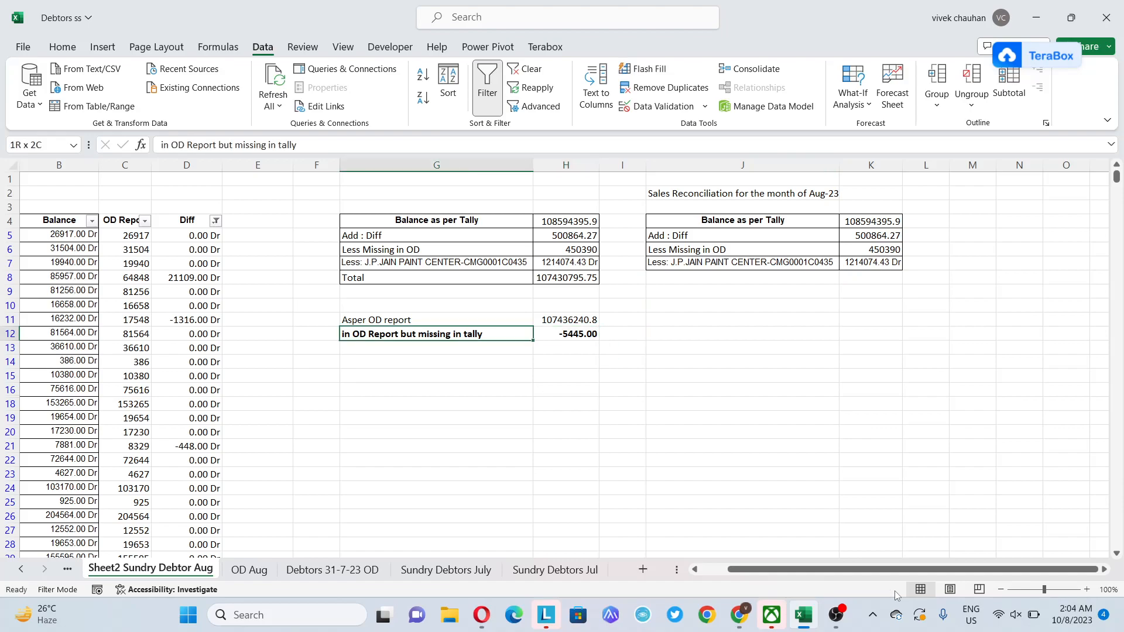
key(Right)
key(Right)
key(Right)
key(Up)
key(Up)
key(Up)
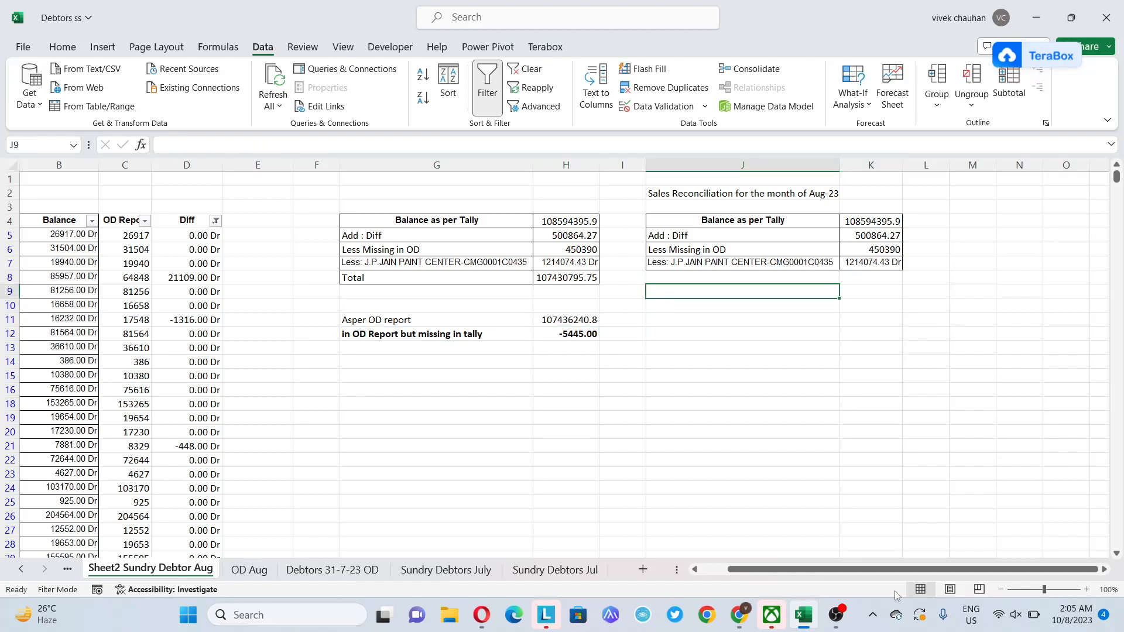
text(Amou)
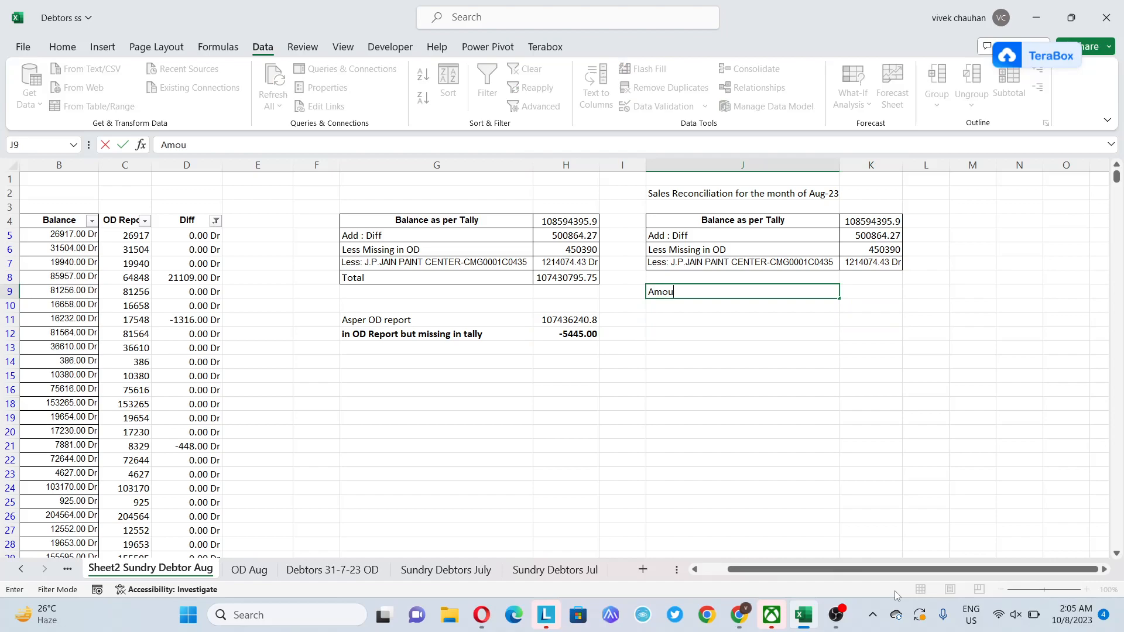
text(nt Missing ing)
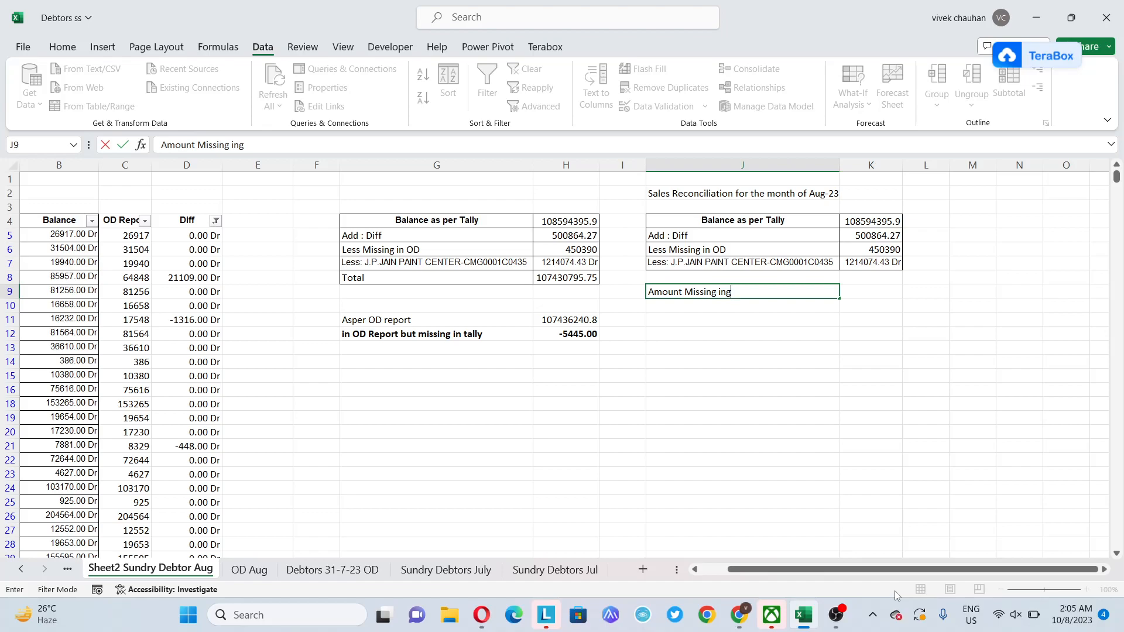
key(BackSpace)
text(tally data)
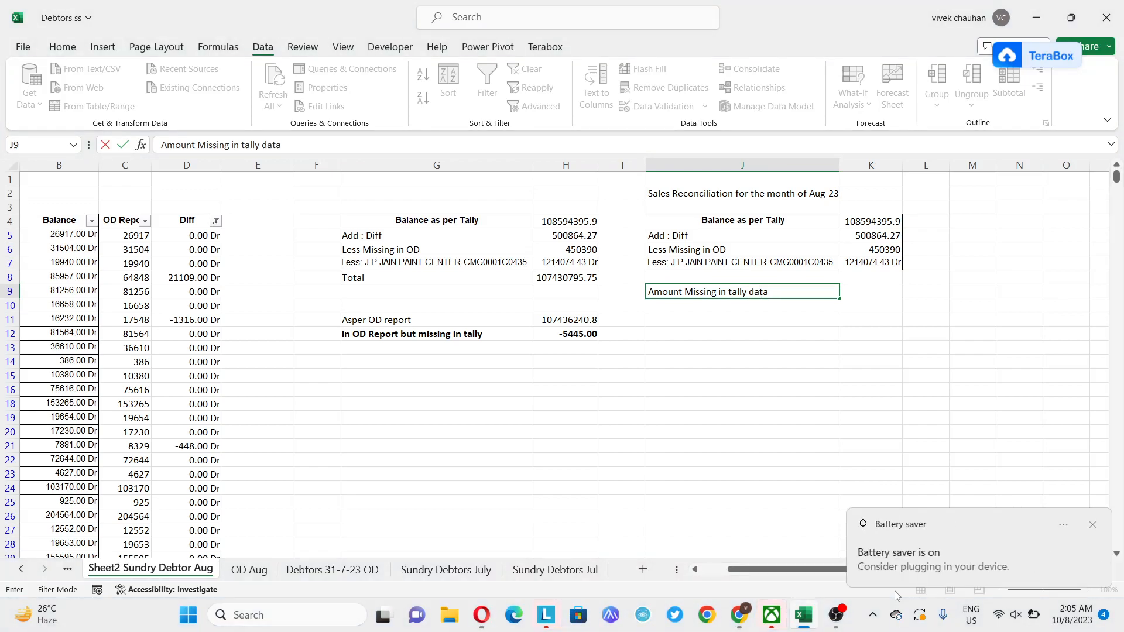
key(Return)
key(Up)
key(ctrl+b)
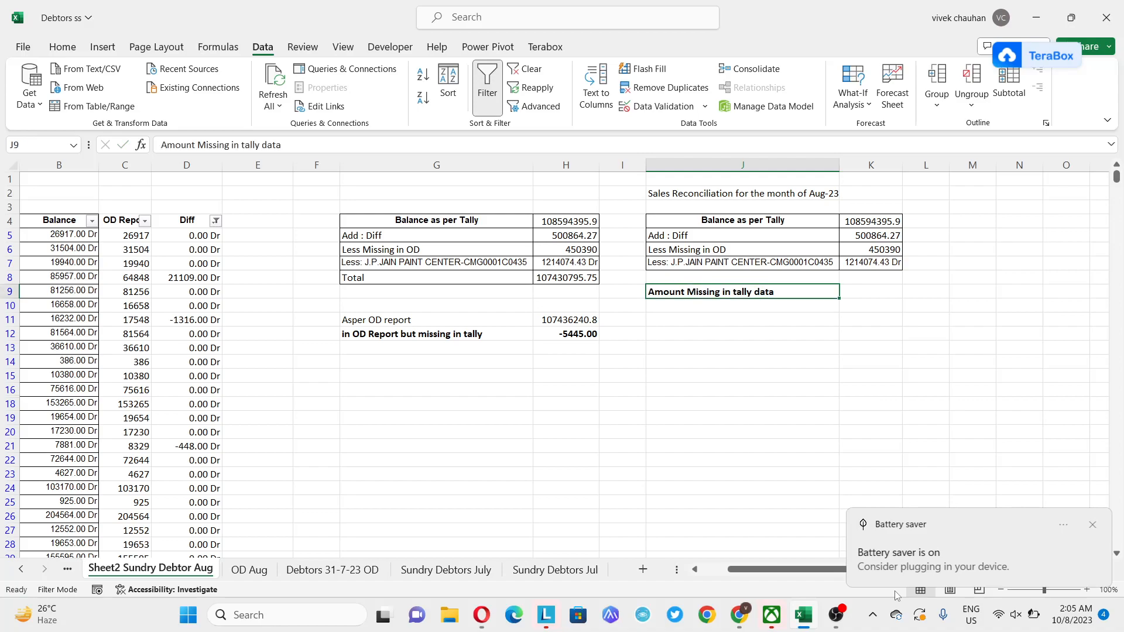
- Enter 5445 in K9 as the amount missing in the tally data
key(Down)
key(Down)
key(Right)
key(Up)
key(Up)
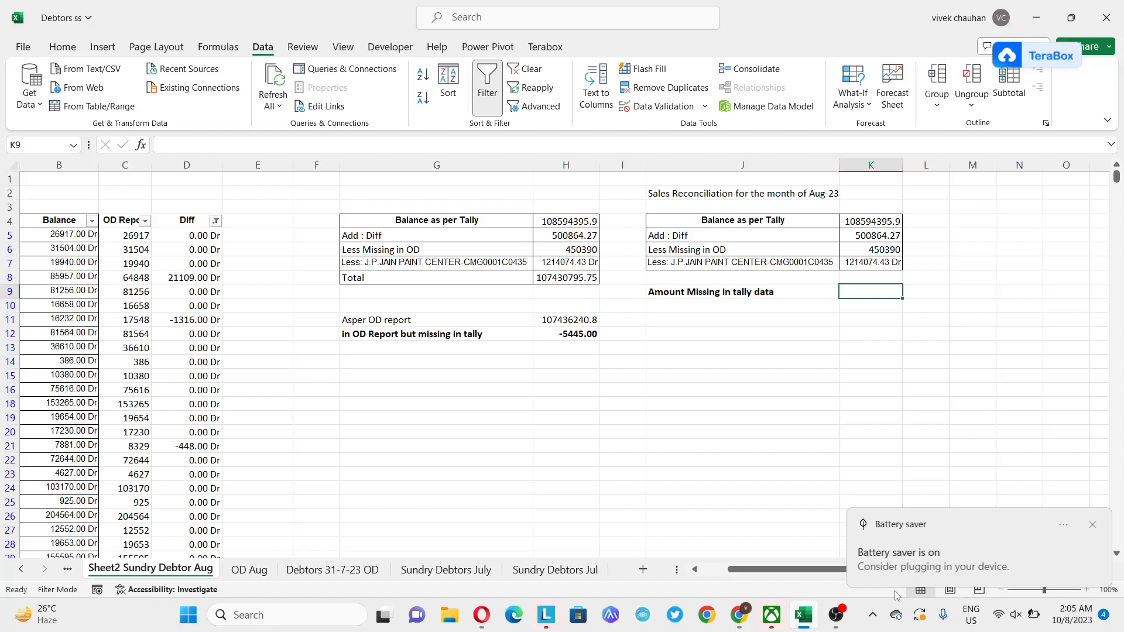
text(5445)
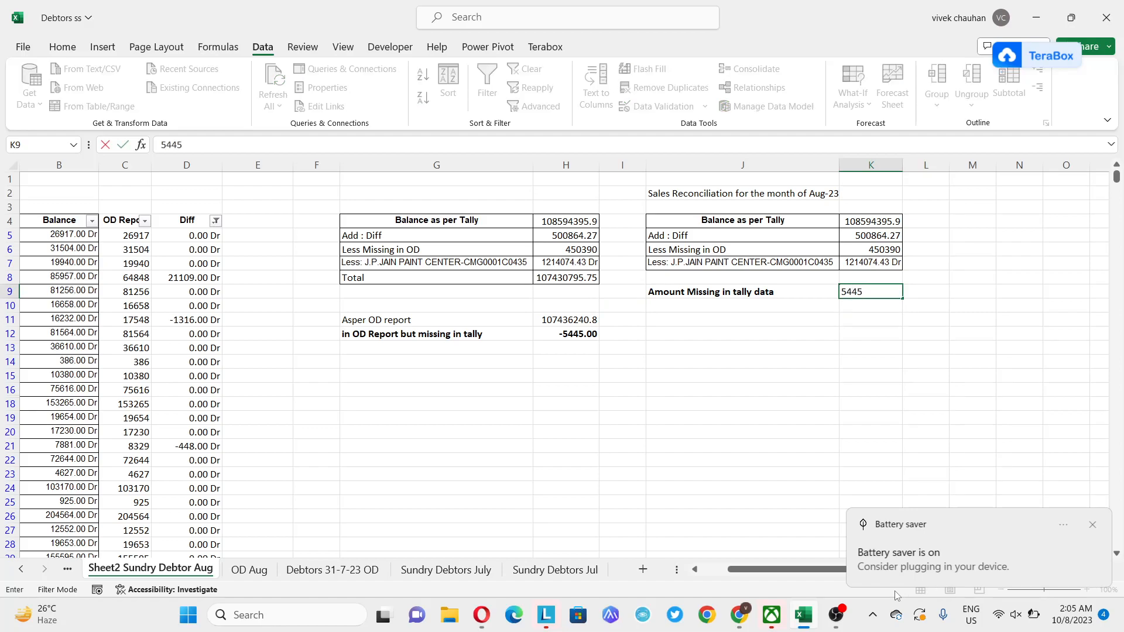
key(Return)
- Enter the label "Balance as per OD report" in J11
key(Left)
key(Down)
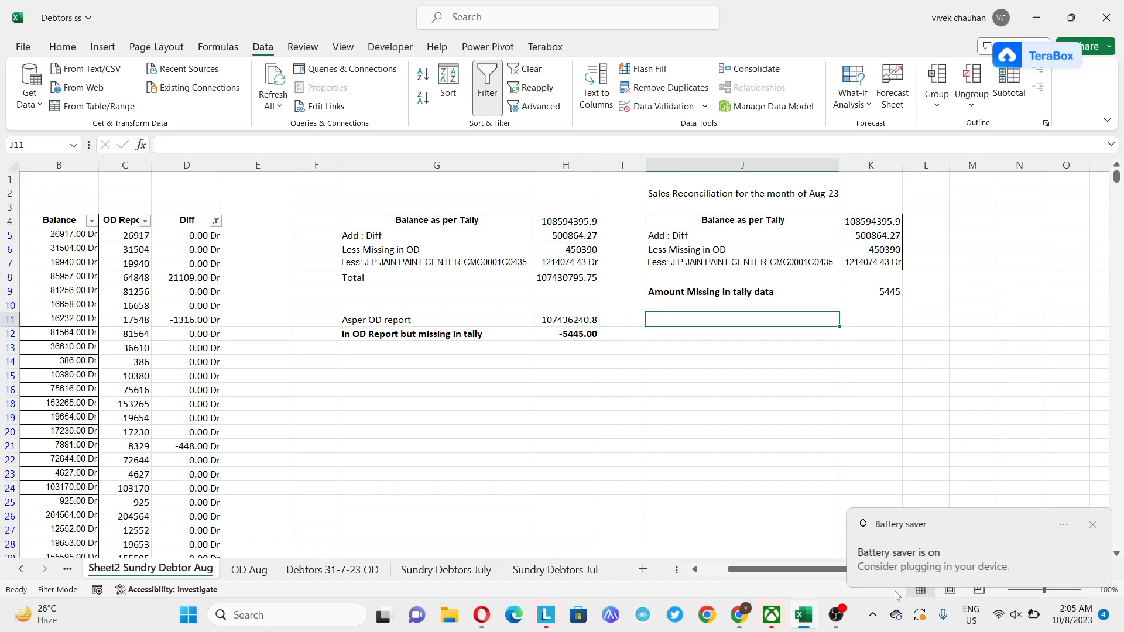
text(Balance as per OD)
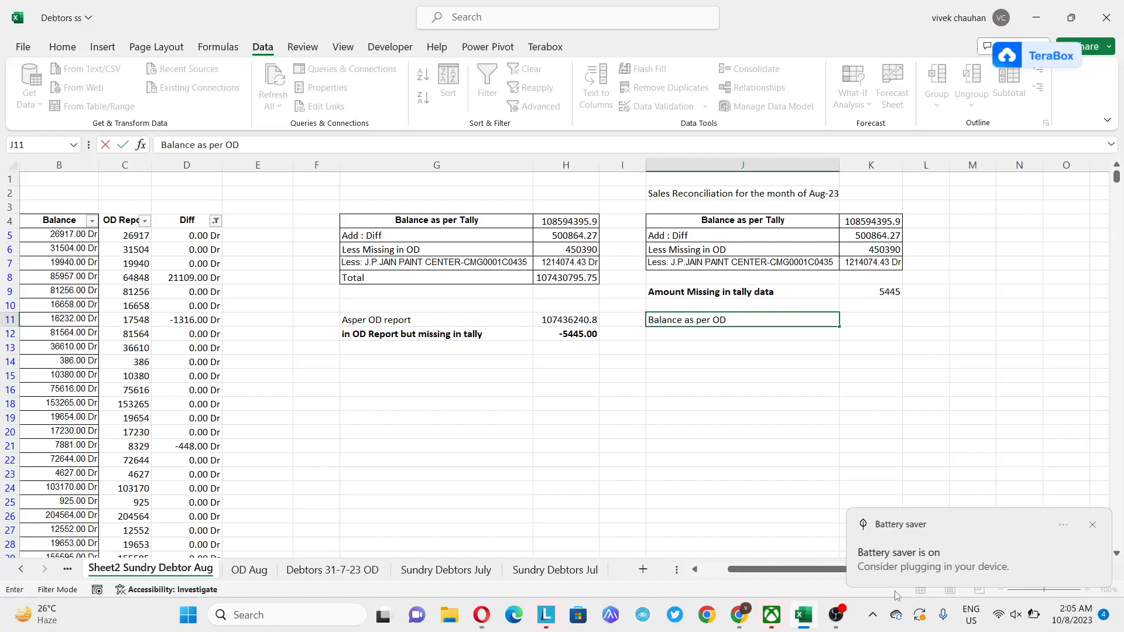
text( report)
key(Tab)
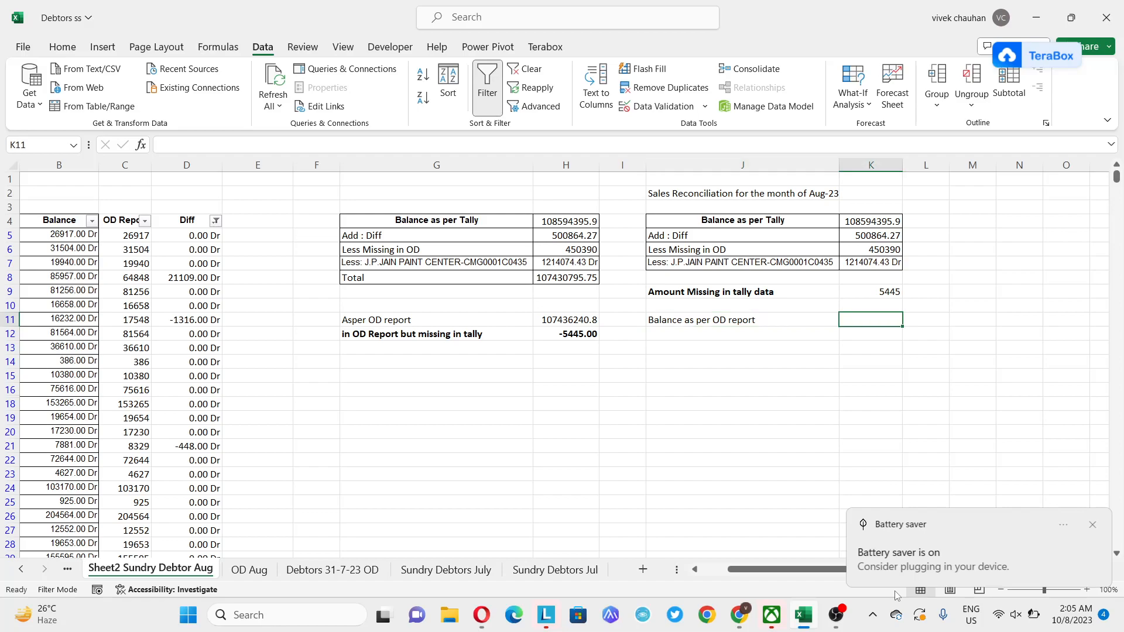
key(Up)
key(Up)
key(Up)
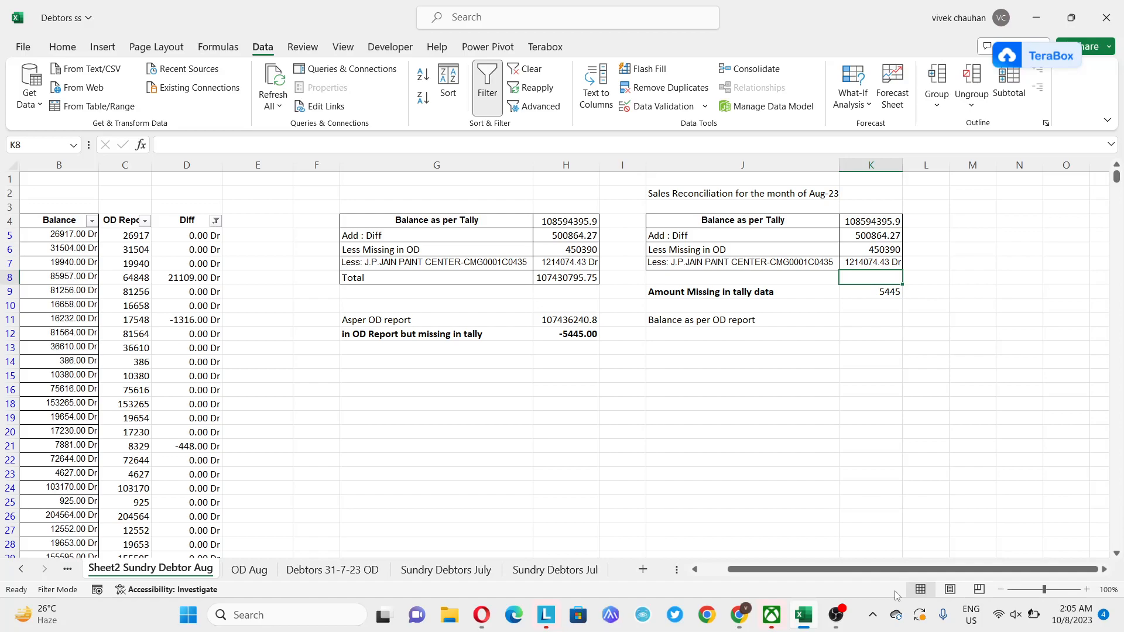
key(Down)
key(Down)
key(Down)
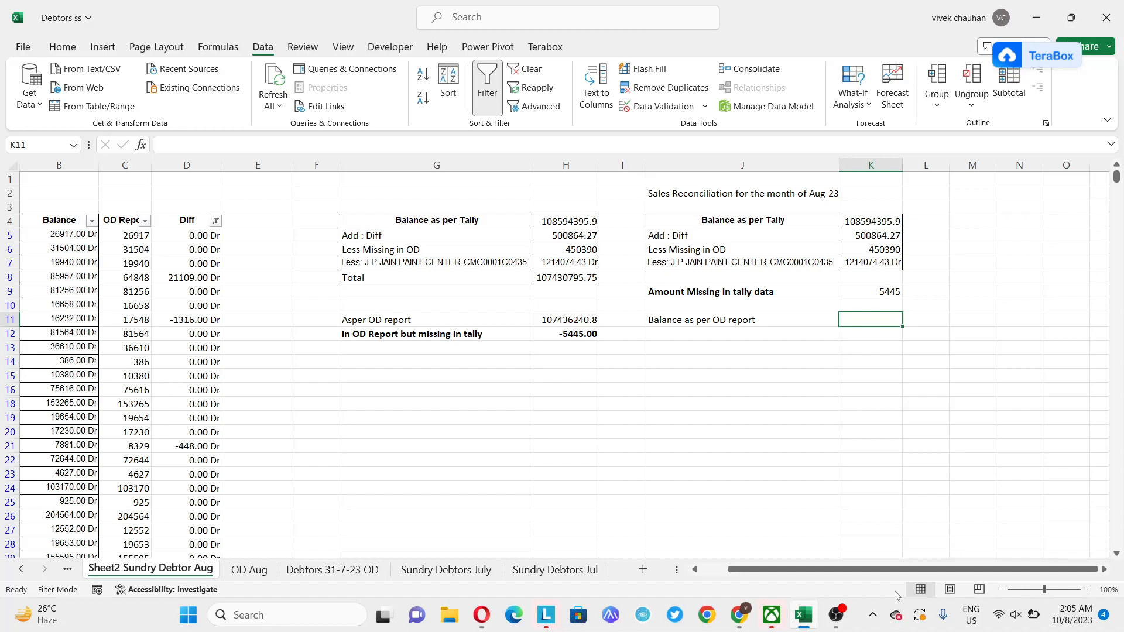
text(+)
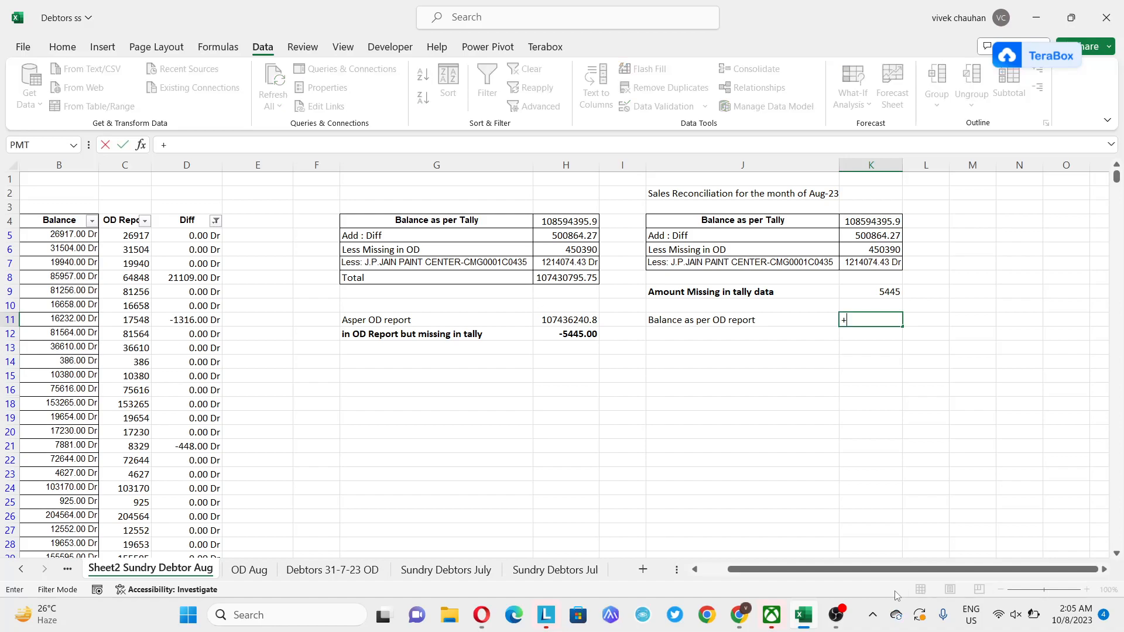
key(Up)
key(Up)
key(Up)
key(Up)
key(Up)
key(Up)
key(Up)
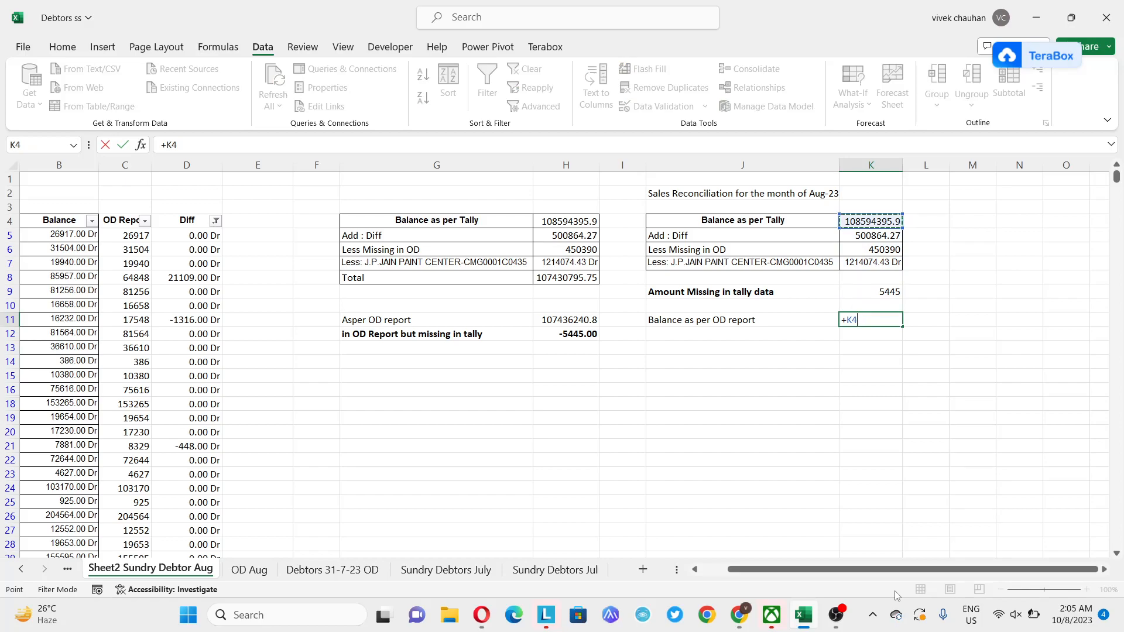
text(-)
key(Right)
key(Right)
key(Up)
key(Up)
key(Up)
key(Up)
key(Up)
key(Up)
key(Left)
key(Left)
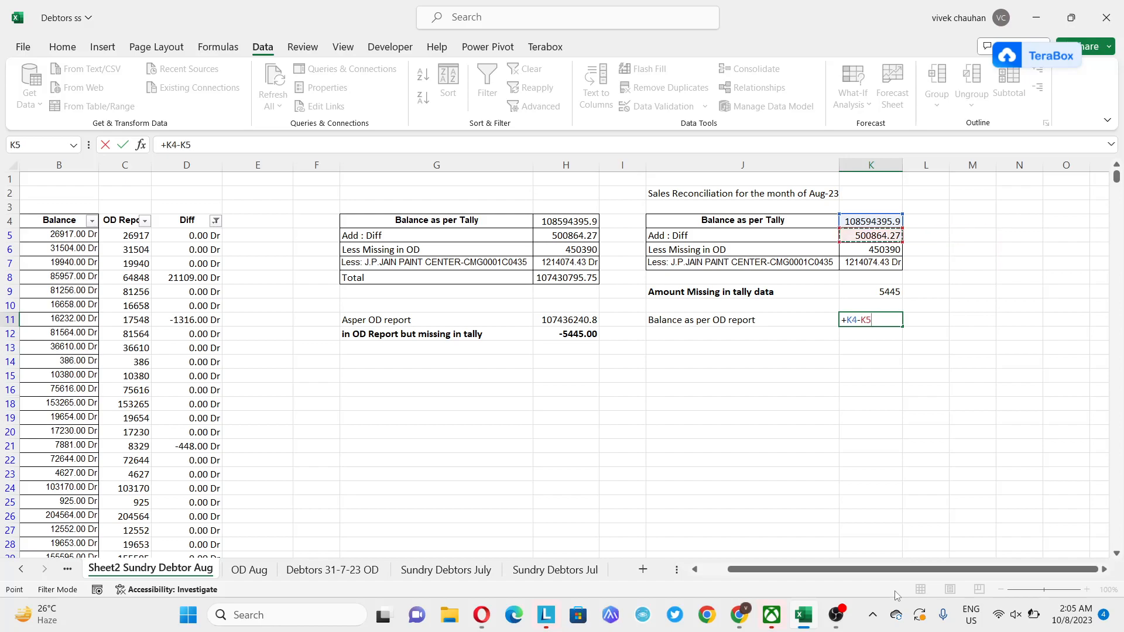
key(Escape)
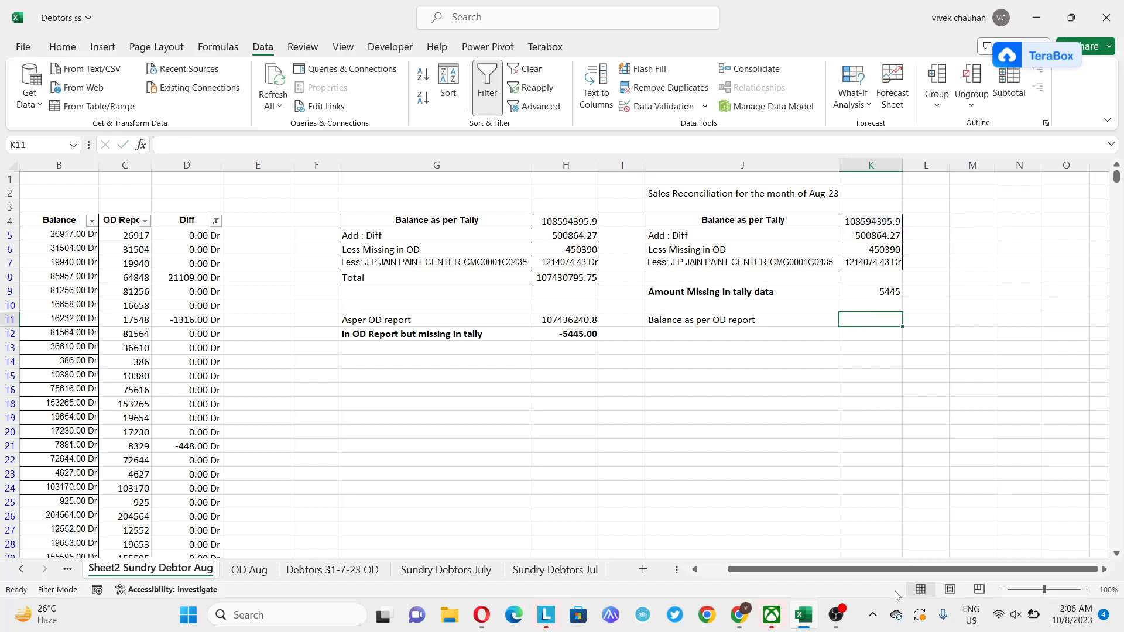
- Enter the formula +K4+K5-K6-K7+K9 in K11 to derive the balance as per OD report
text(+)
key(Up)
key(Up)
key(Up)
key(Up)
key(Up)
key(Up)
key(Up)
text(+)
key(Up)
key(Up)
key(Up)
key(Up)
key(Up)
key(Up)
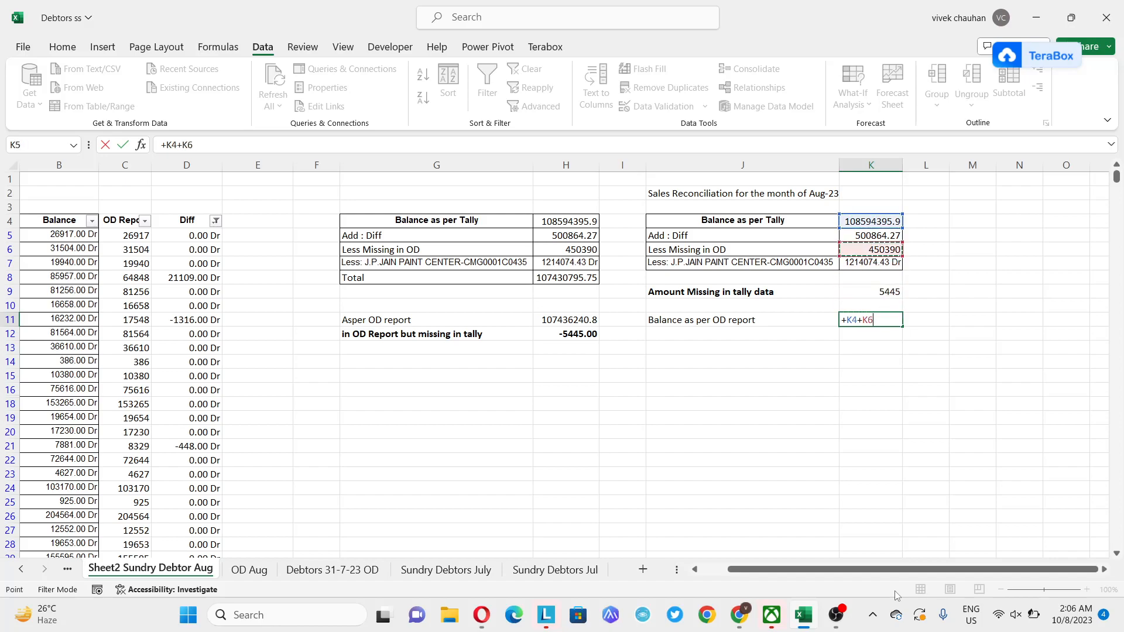
text(-)
key(Up)
key(Up)
key(Up)
key(Up)
key(Up)
text(-)
key(Up)
key(Up)
key(Up)
key(Up)
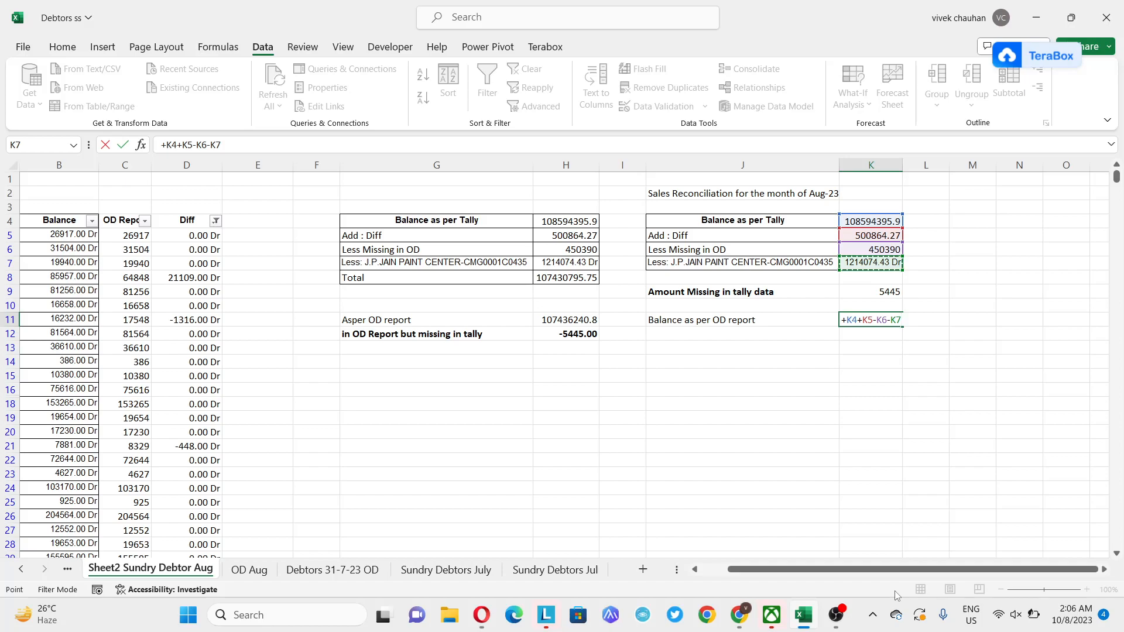
text(+)
key(Up)
key(Up)
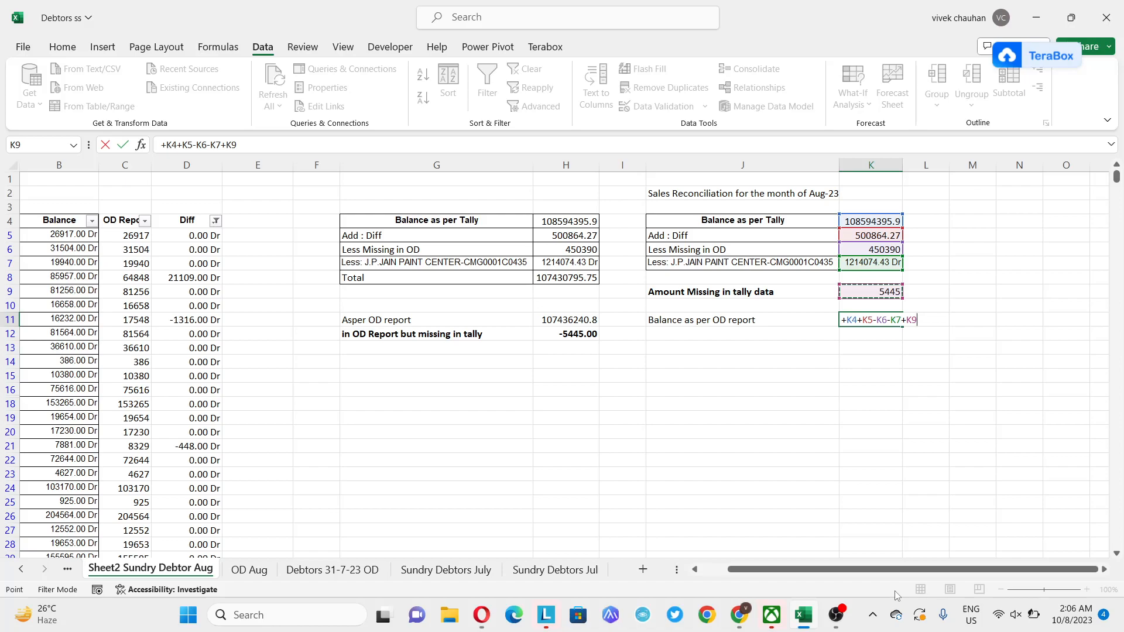
key(Return)
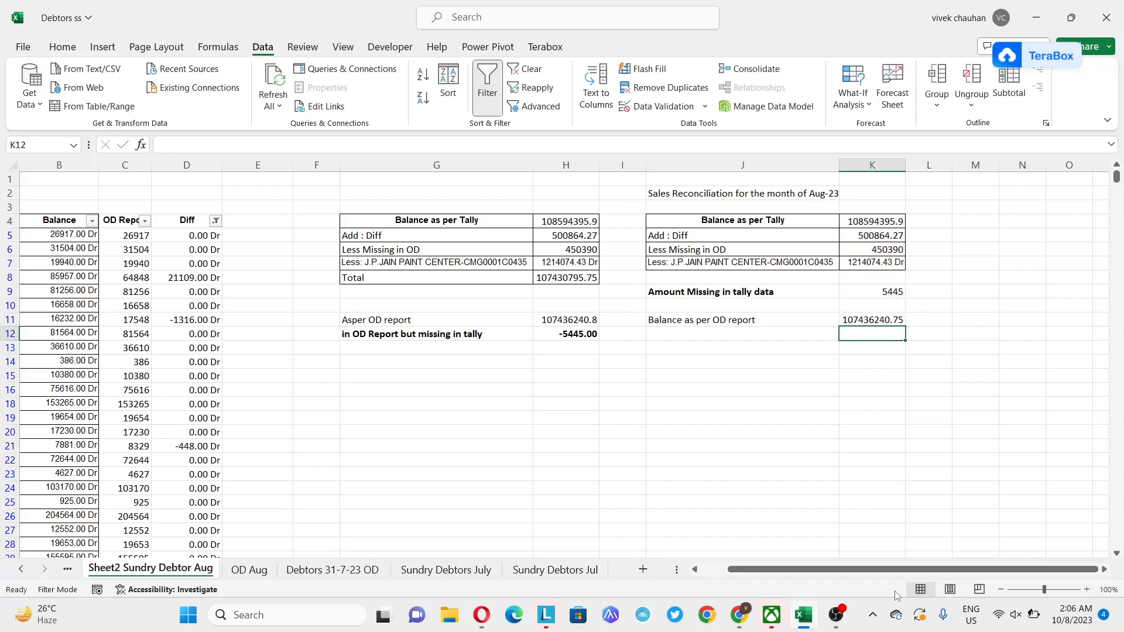
- Enter the check formula +K11-H11 in L11 to compare the derived balance with the OD report figure
key(Up)
key(Down)
key(Down)
key(Up)
key(Up)
key(Left)
key(Left)
key(Left)
key(Right)
key(Right)
key(Right)
key(Right)
text(+)
key(Left)
text(-)
key(Left)
key(Left)
key(Return)
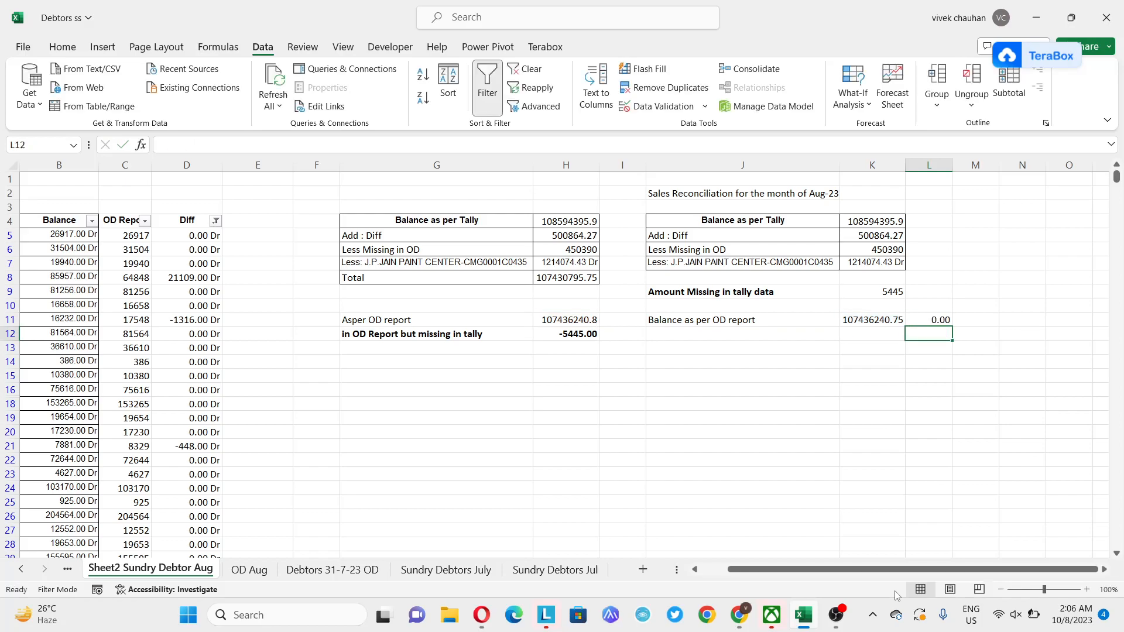
key(Up)
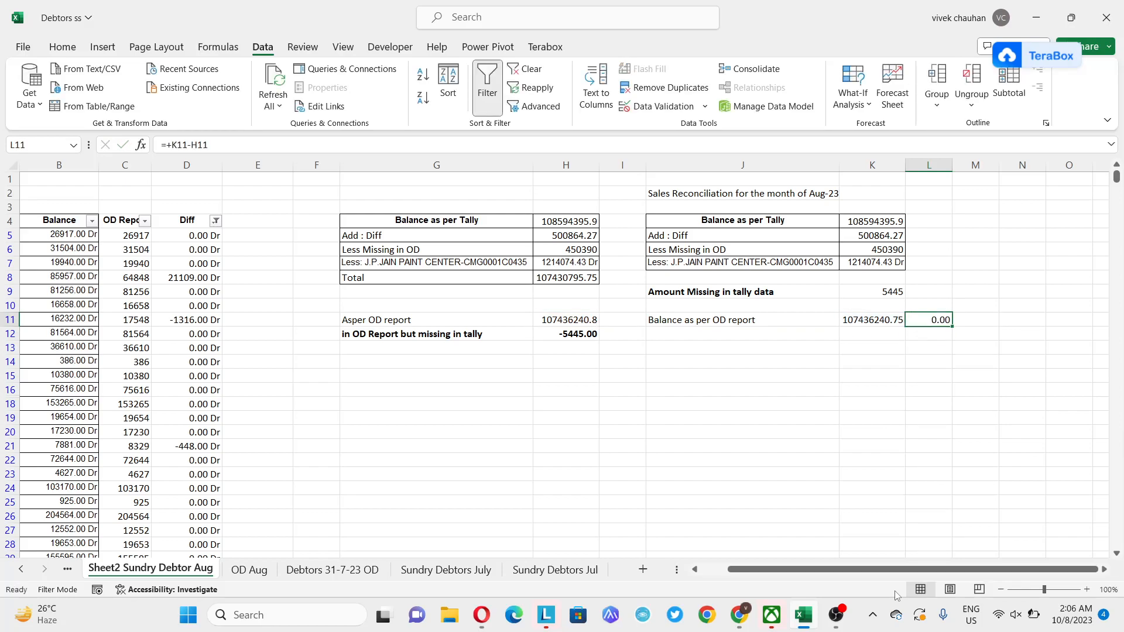
key(BackSpace)
key(Escape)
- Apply all borders to the reconciliation summary range J4:K11
key(Left)
key(Left)
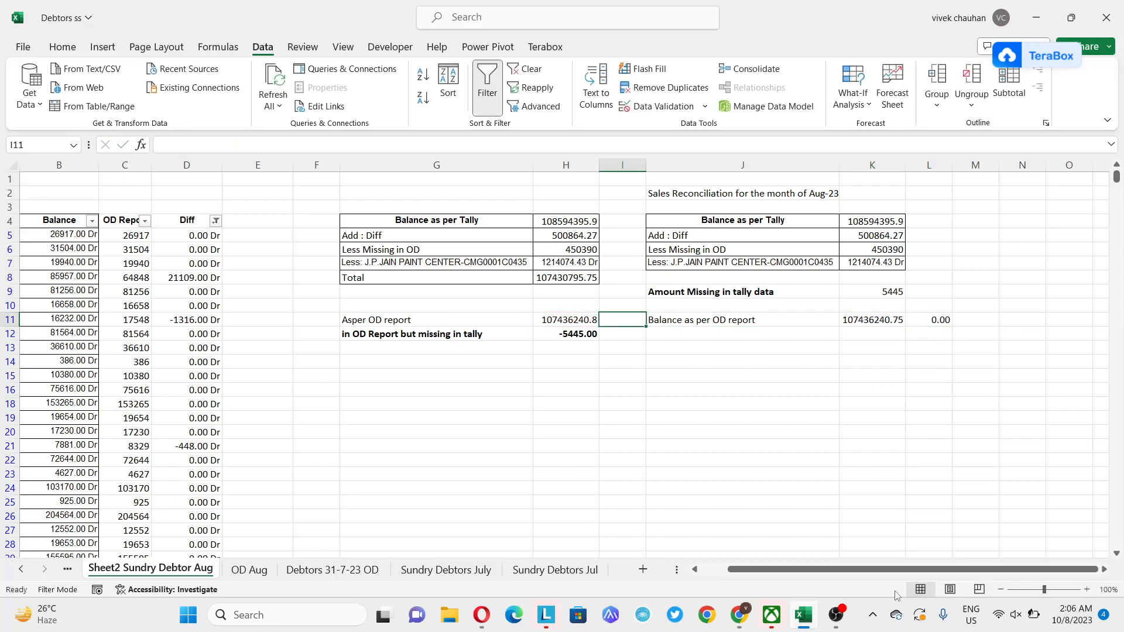
key(Up)
key(Up)
key(Up)
key(Up)
key(Up)
key(Up)
key(Up)
key(Down)
key(Up)
key(shift+Down)
key(shift+Down)
key(shift+Down)
key(shift+Down)
key(shift+Down)
key(shift+Down)
key(shift+Down)
key(shift+Right)
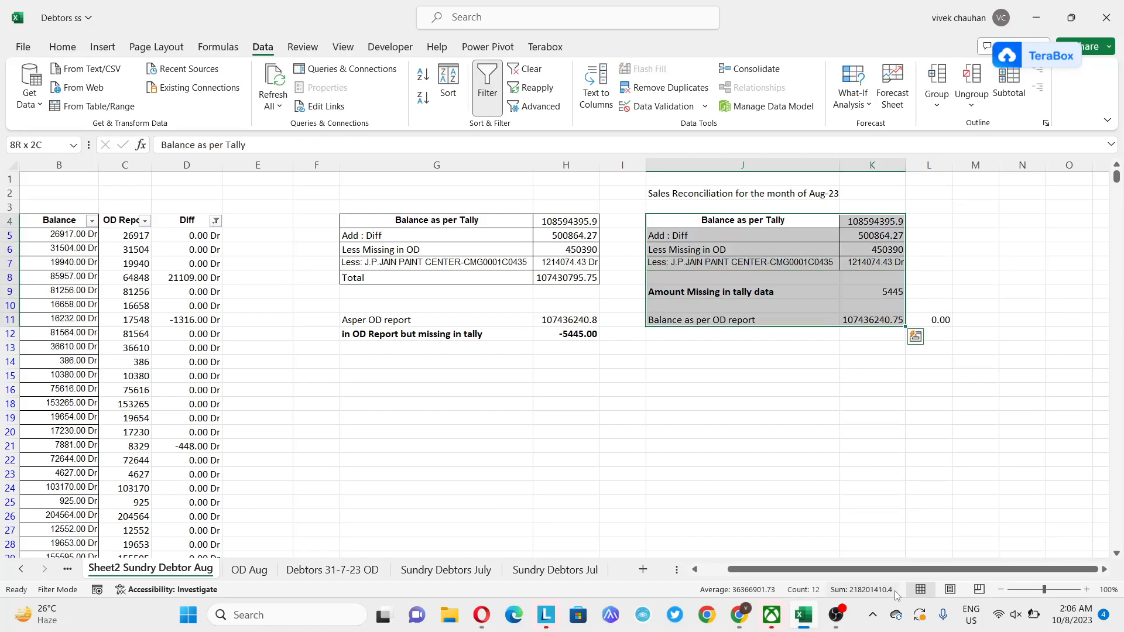
key(alt+h)
key(Escape)
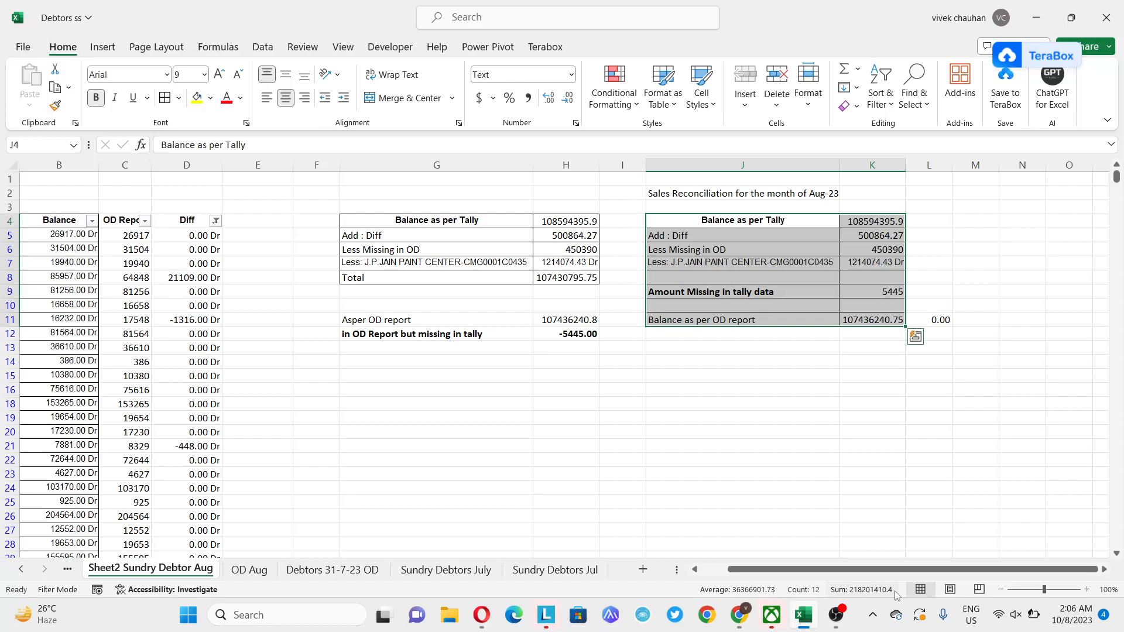
- Format the amounts in K4:K11 in comma style with no decimal places
key(Right)
key(Right)
key(Left)
key(shift+Down)
key(shift+Down)
key(shift+Down)
key(shift+Down)
key(shift+Down)
key(shift+Down)
key(shift+Down)
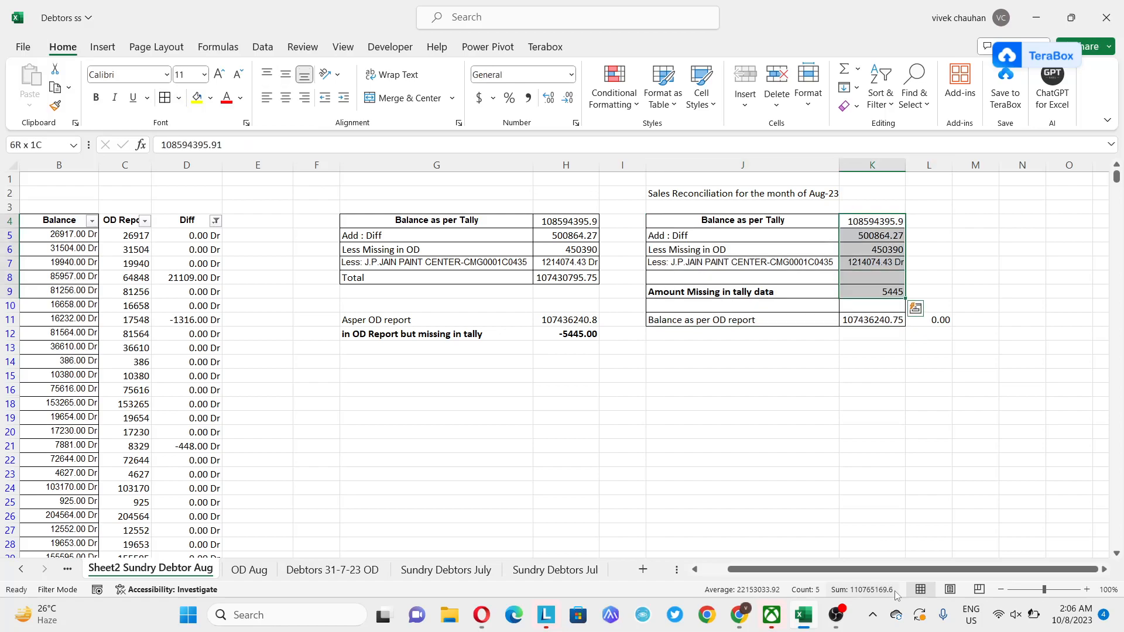
key(alt+h)
key(k)
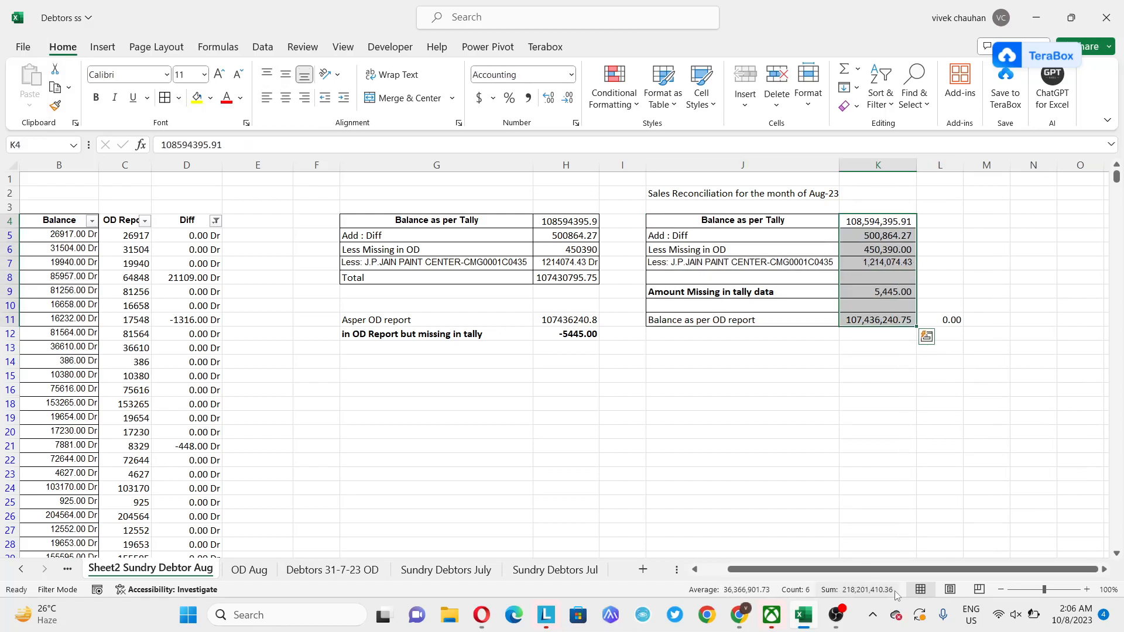
key(alt+h)
key(9)
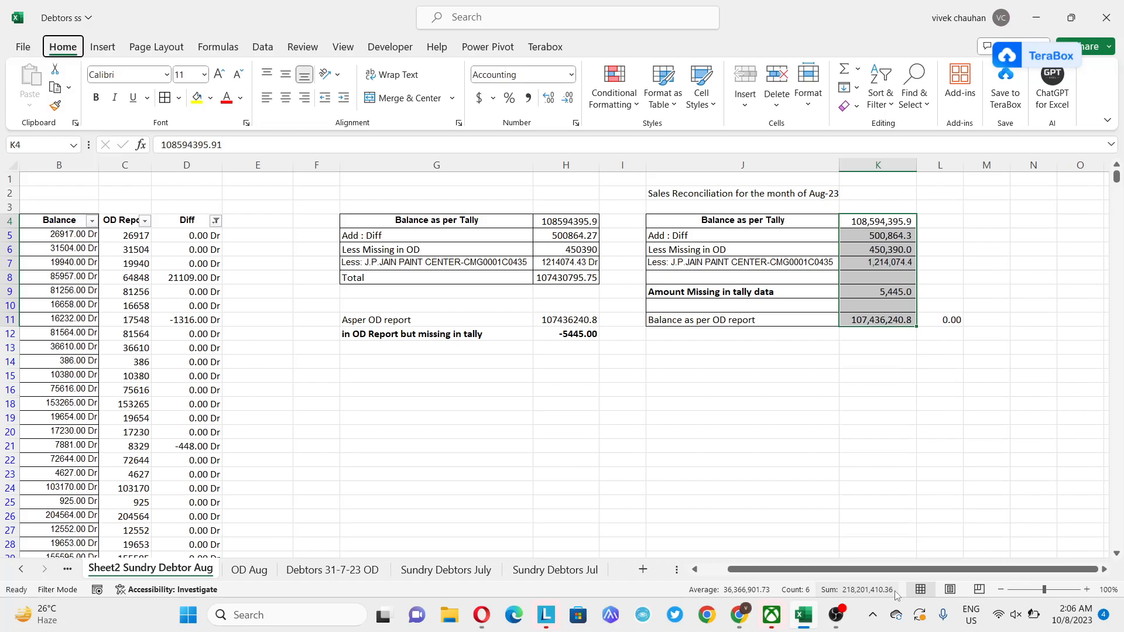
key(9)
- Set the range J2:K14, covering the title and the reconciliation summary, as the print area
key(Left)
key(Up)
key(Up)
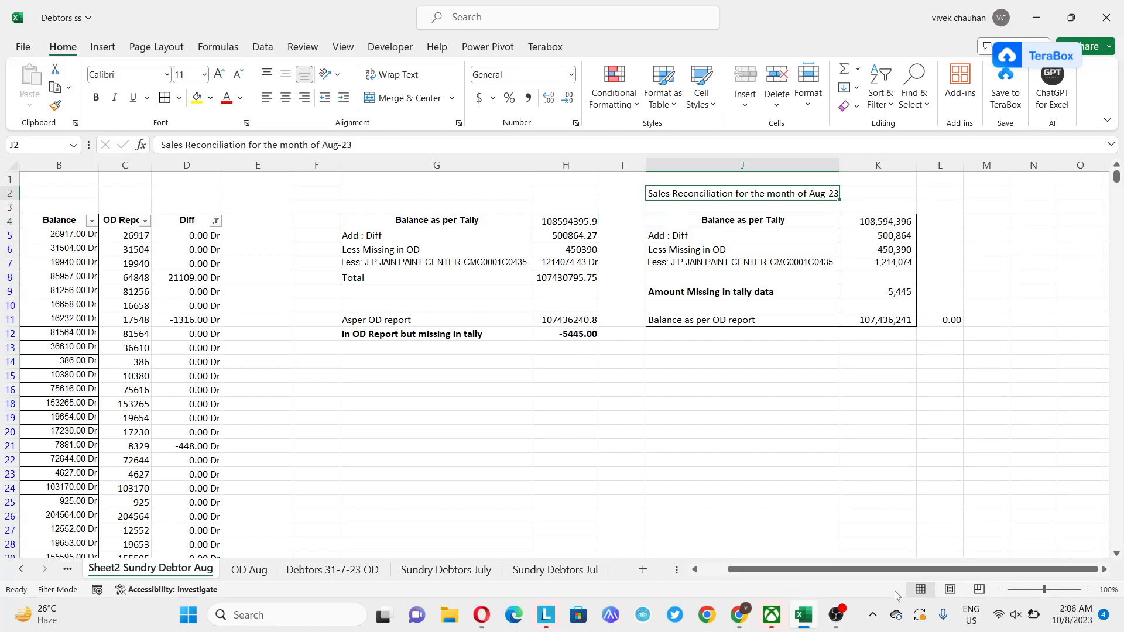
key(shift+Right)
key(shift+Down)
key(shift+Down)
key(shift+Down)
key(shift+Down)
key(shift+Down)
key(shift+Down)
key(shift+Down)
key(shift+Down)
key(shift+Down)
key(shift+Down)
key(shift+Down)
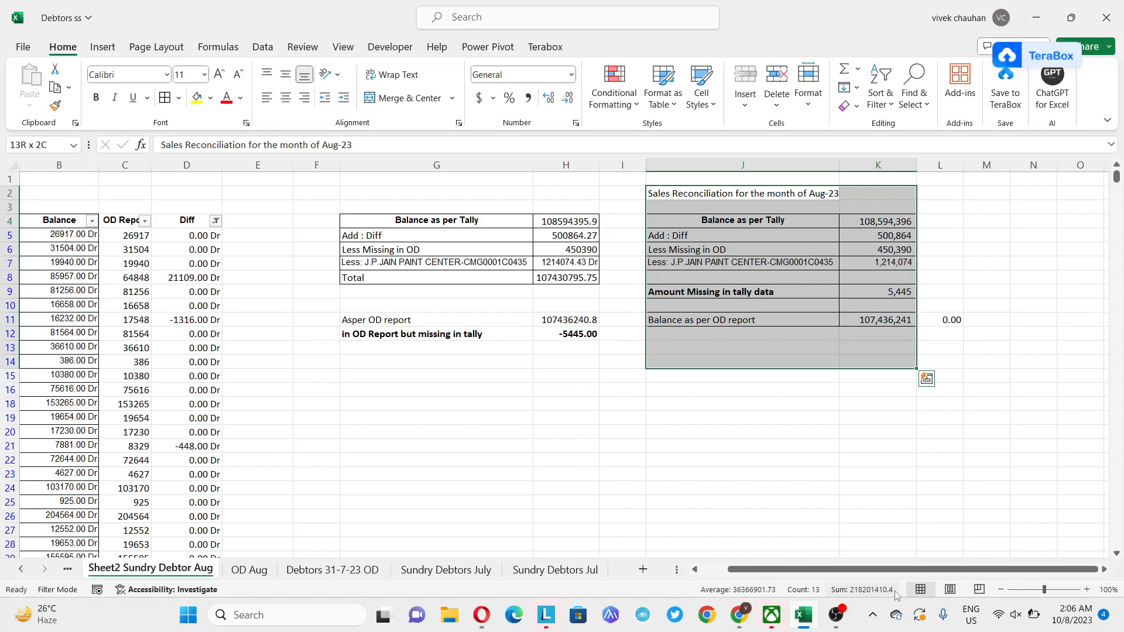
key(alt+p)
key(r)
key(a)
key(s)
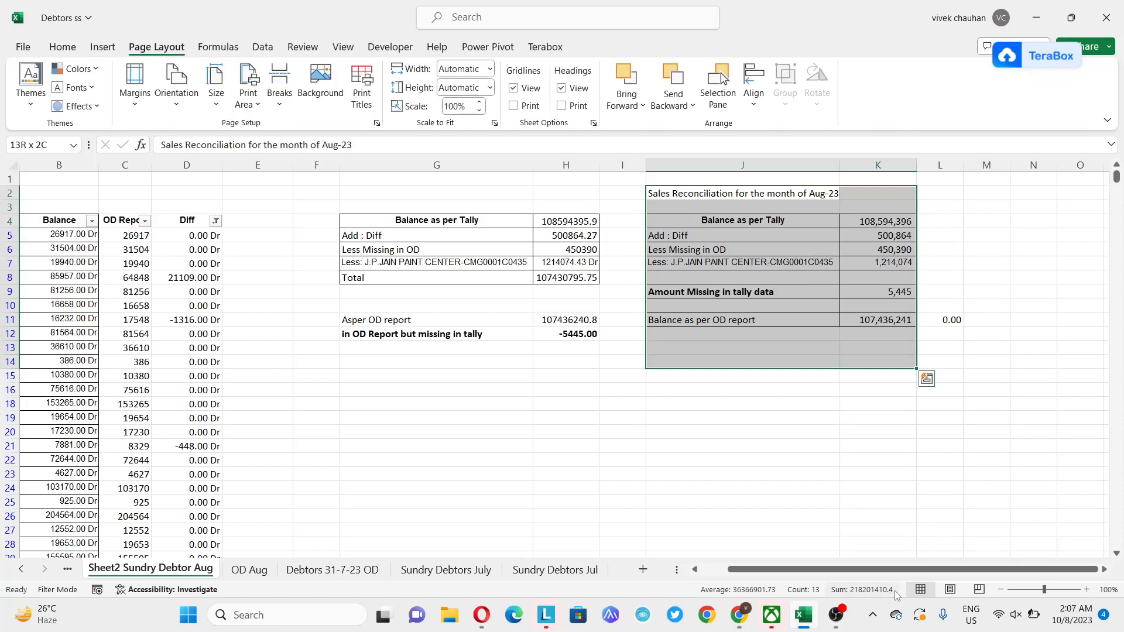
- Display the sheet in Page Break Preview with the reconciliation summary enlarged
key(alt+w)
key(i)
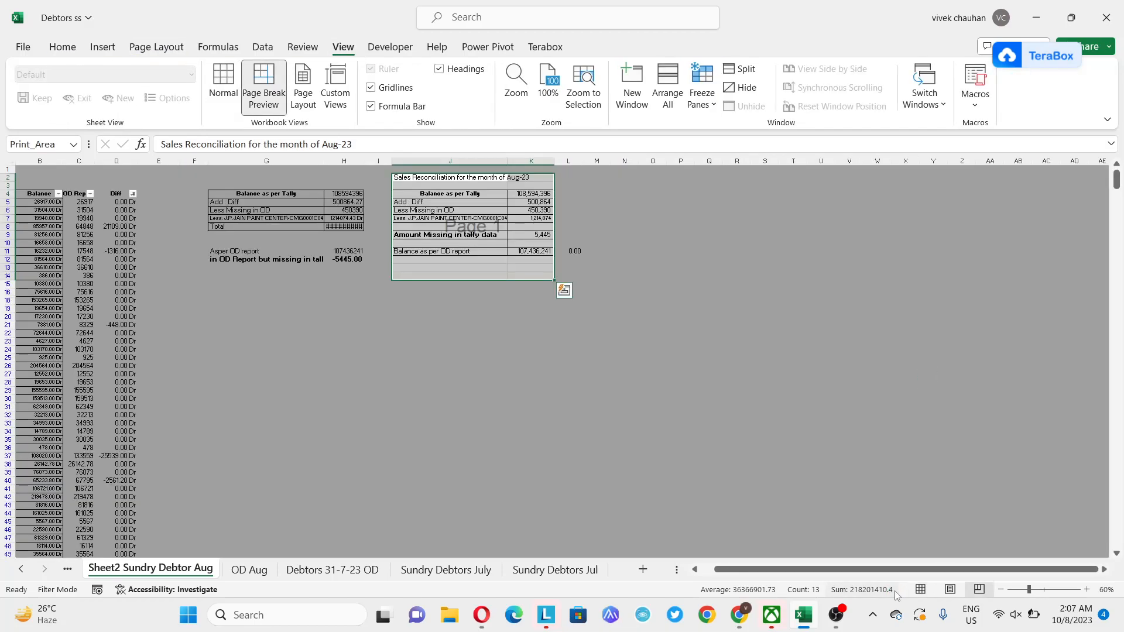
key(ctrl+q)
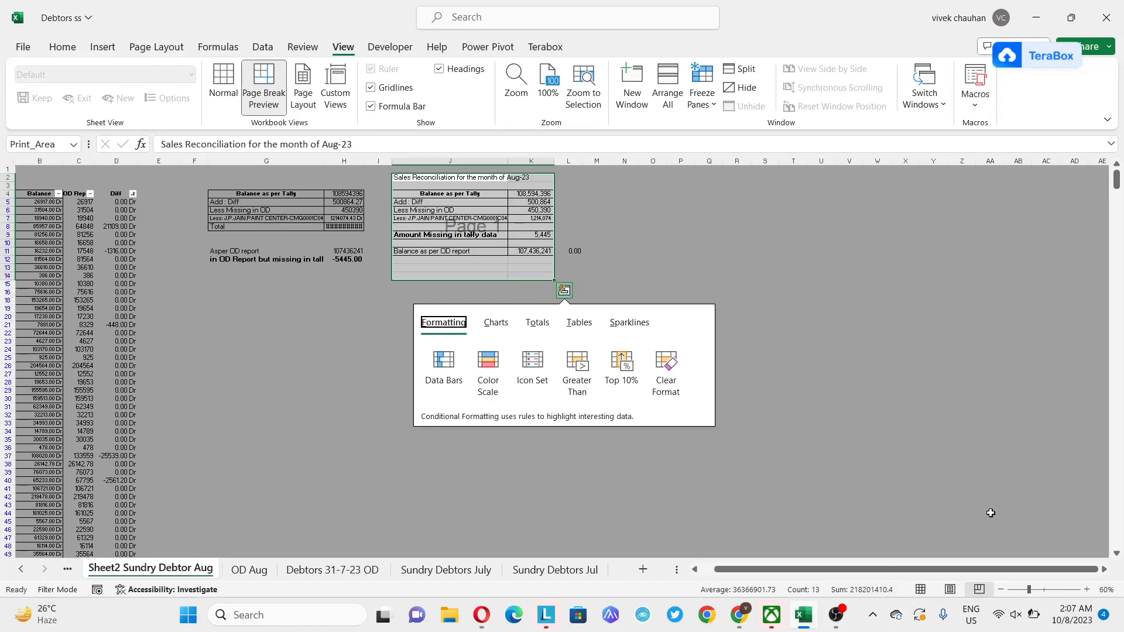
key(Escape)
scroll(802, 392, up, 2)
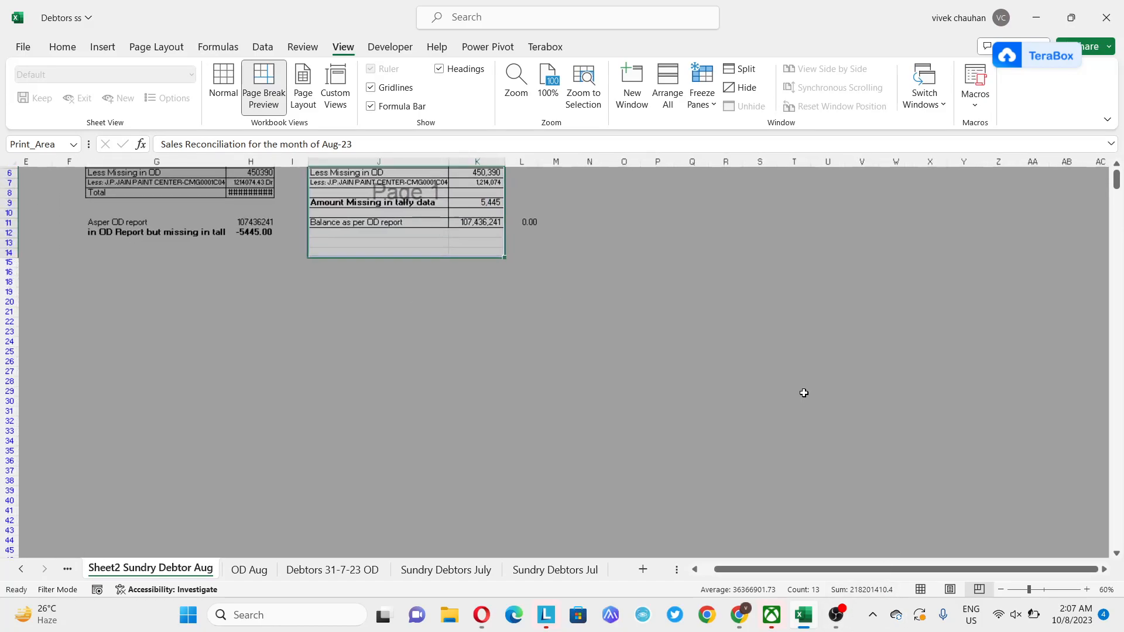
click(668, 315)
key(ctrl+Up)
key(Left)
key(Left)
key(Left)
key(Left)
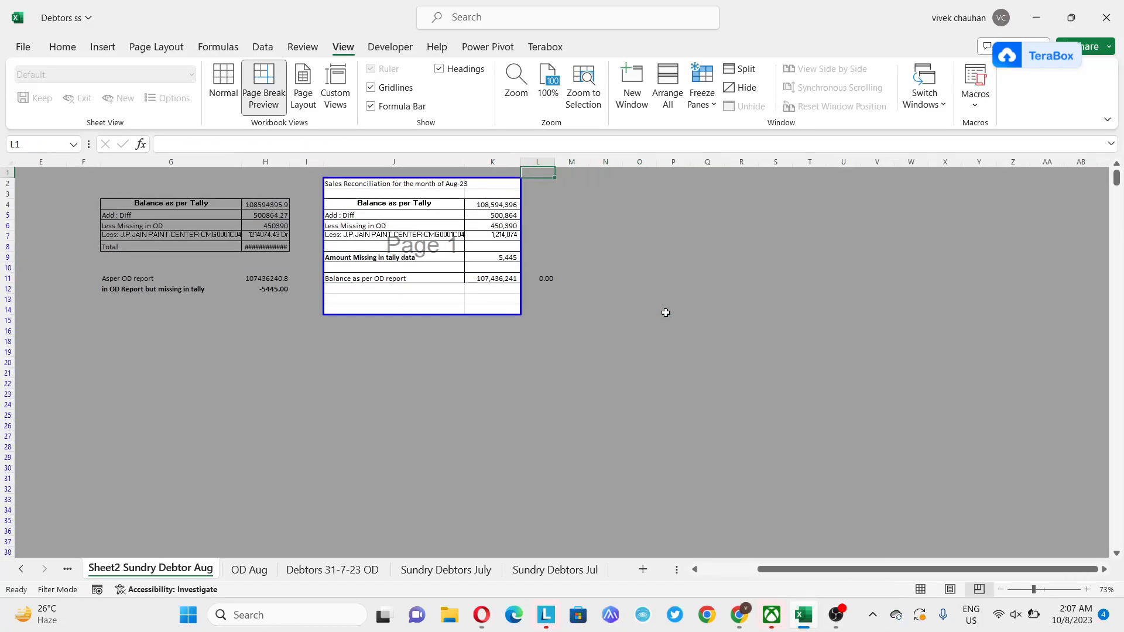
scroll(666, 312, up, 1)
scroll(665, 312, up, 3)
click(413, 253)
key(ctrl+Up)
key(ctrl+Up)
key(ctrl+Up)
key(ctrl+Up)
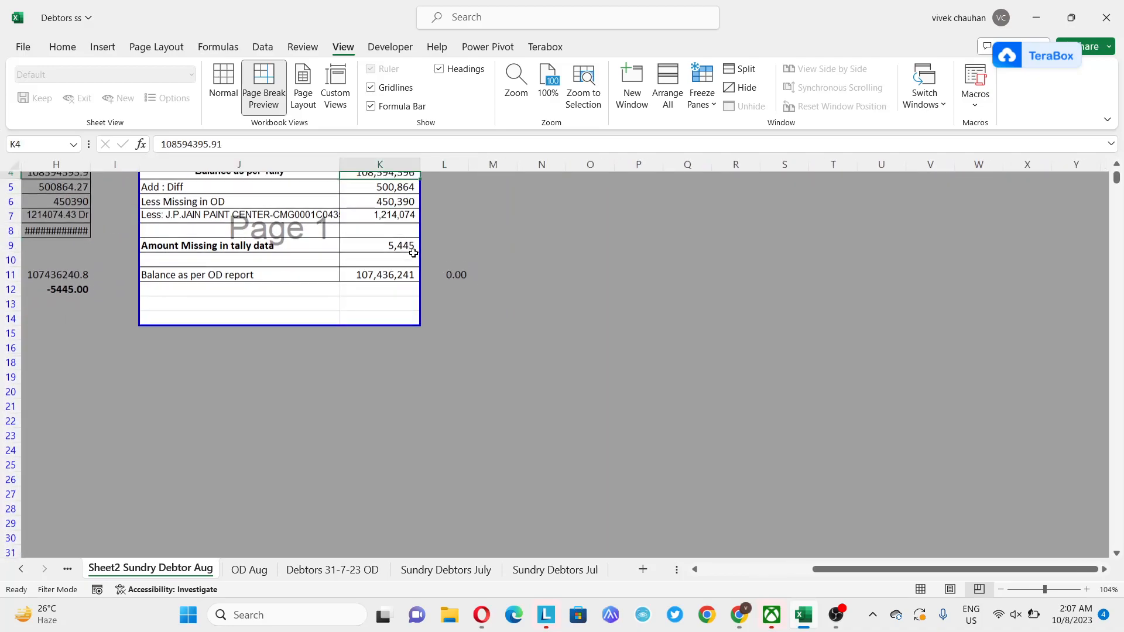
key(Down)
key(shift+Down)
key(shift+Down)
key(shift+Down)
key(shift+Down)
key(shift+Down)
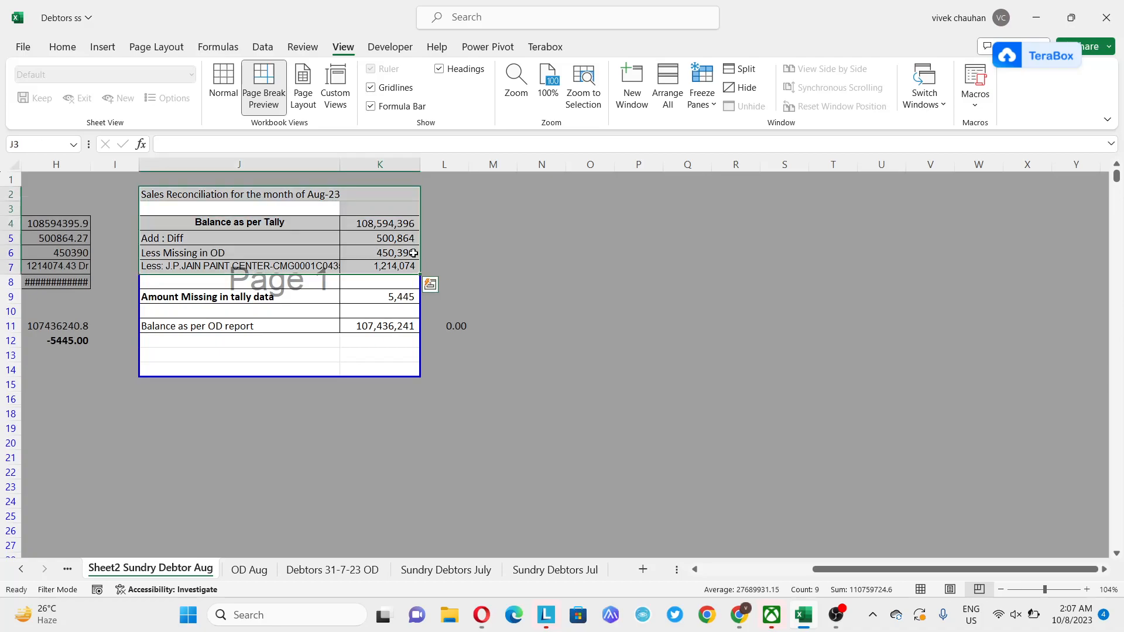
text(add : Diff)
key(Escape)
key(shift+Down)
key(shift+Down)
key(shift+Down)
key(shift+Down)
key(shift+Down)
key(shift+Down)
key(shift+Down)
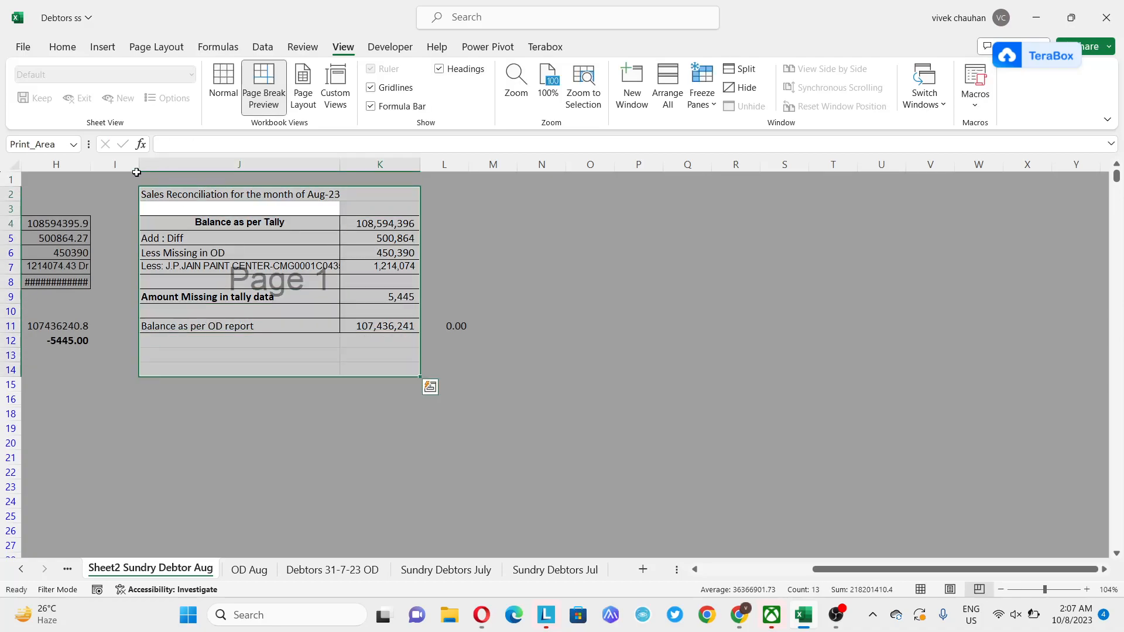
- Hide the gridlines on the sheet
click(63, 47)
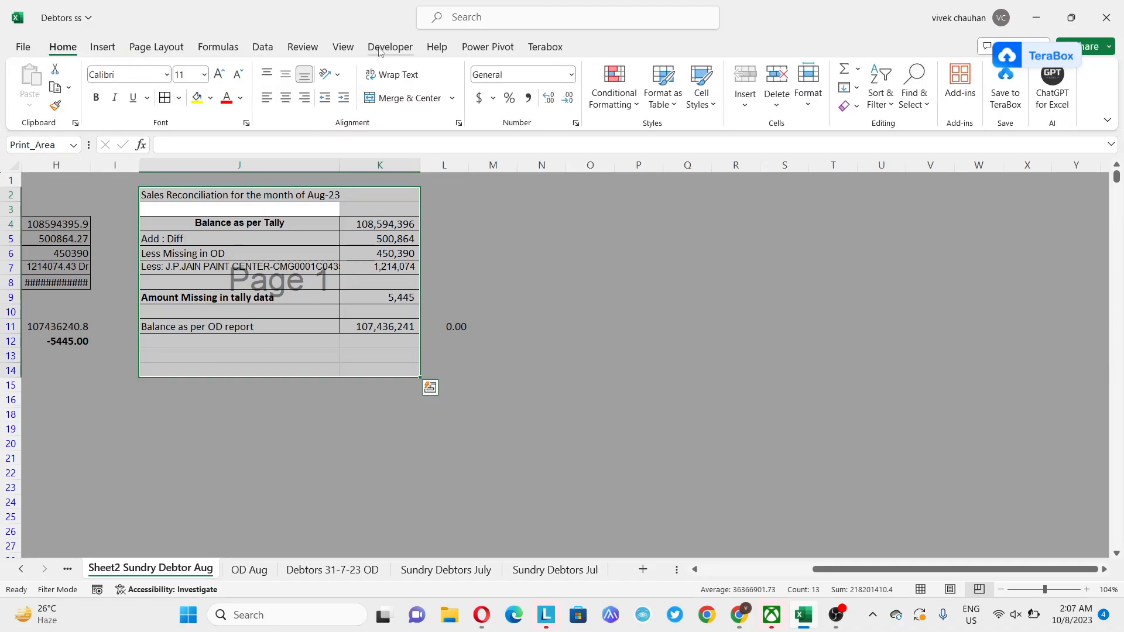
click(344, 47)
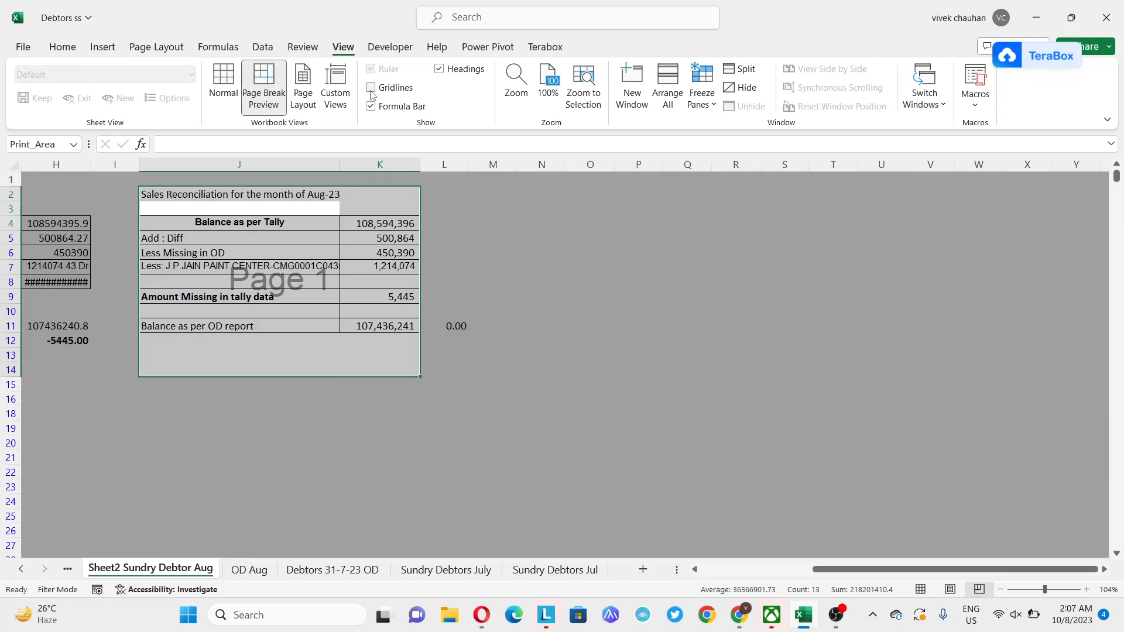
click(321, 380)
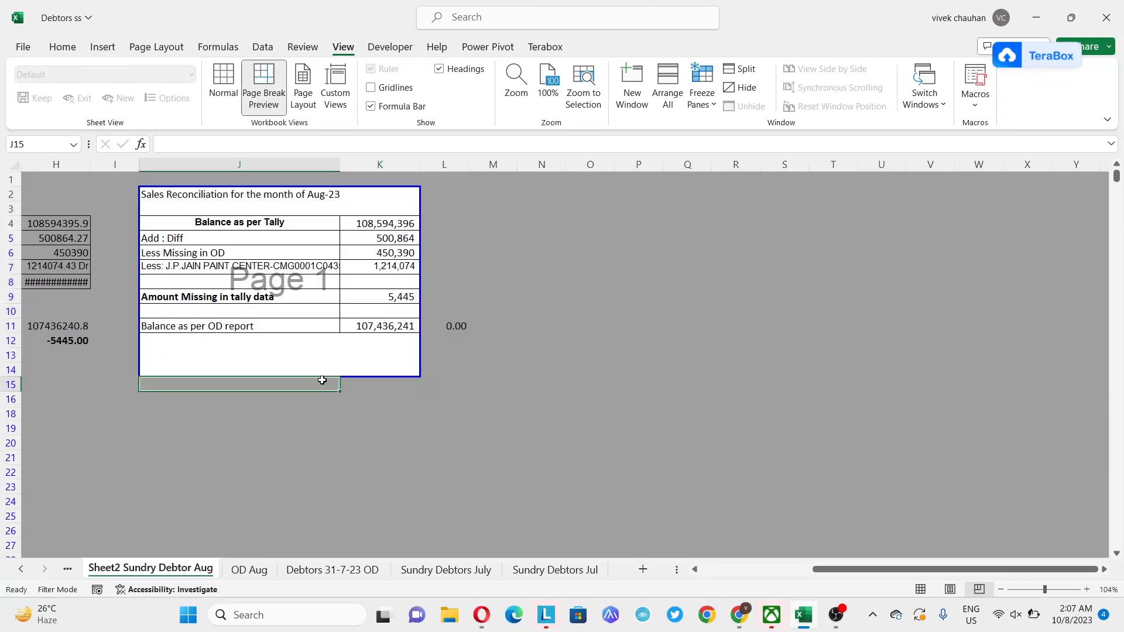
- Extend the print area sideways to include column L with the difference check
mouse_move(136, 275)
mouse_down()
mouse_move(95, 272)
mouse_move(138, 287)
mouse_up()
drag(420, 280, 454, 280)
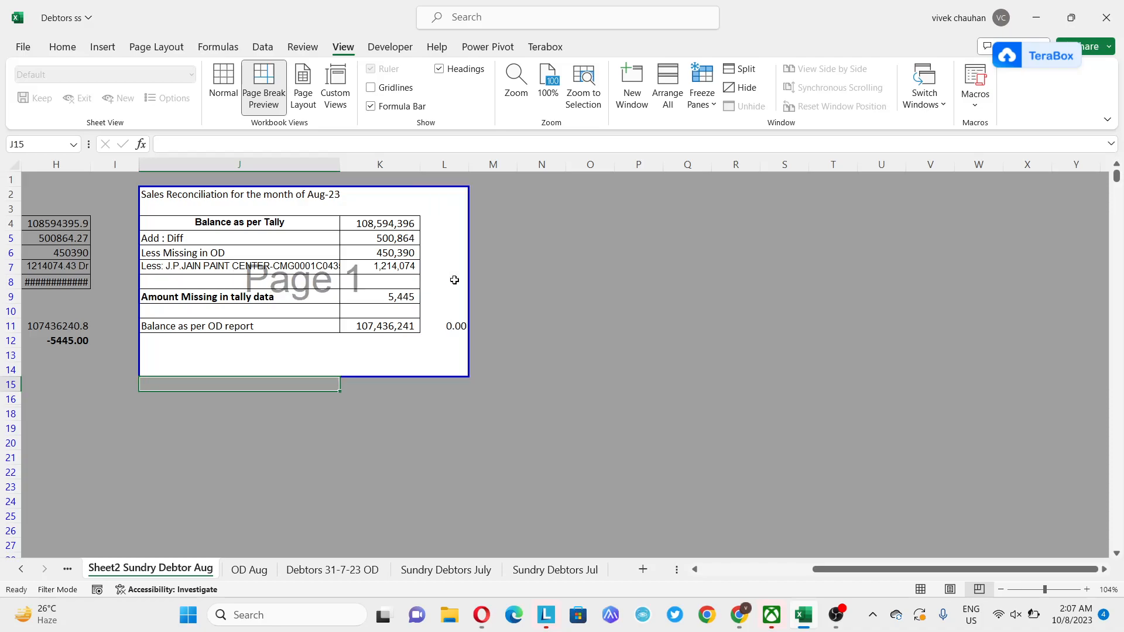
click(456, 326)
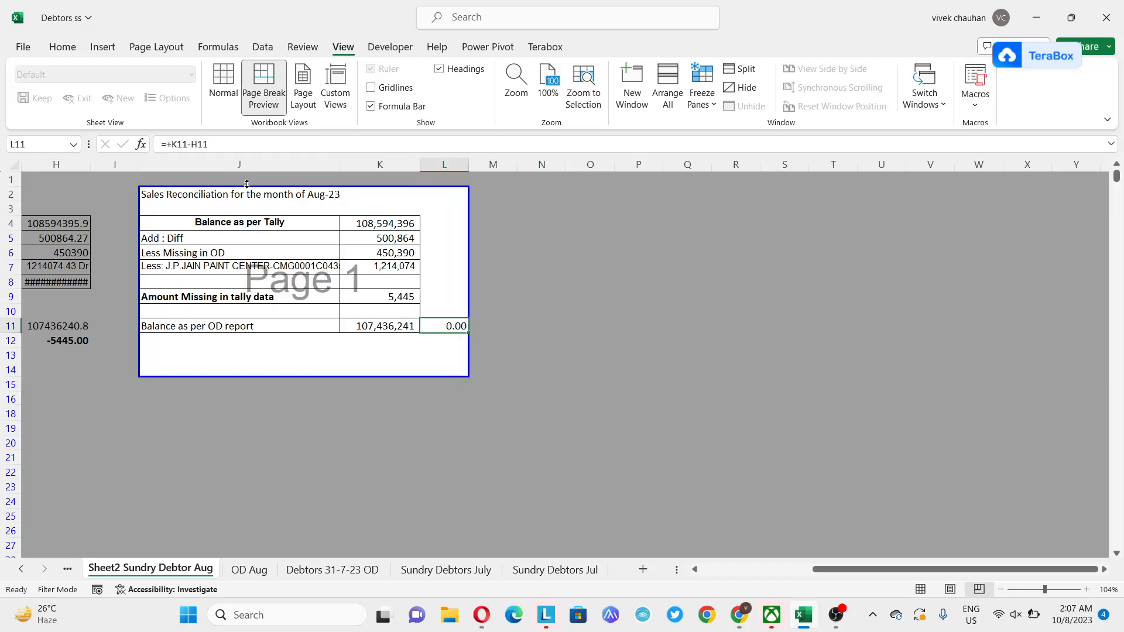
- Insert a blank row at row 1 above the reconciliation summary
click(564, 229)
key(ctrl+Up)
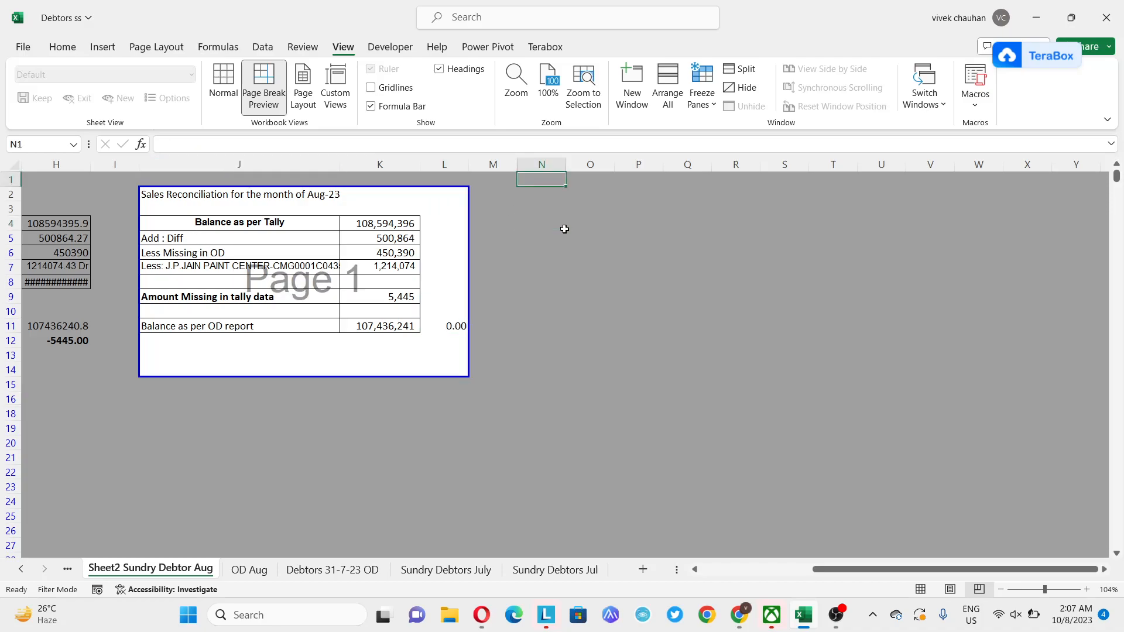
key(shift+space)
key(ctrl+shift+plus)
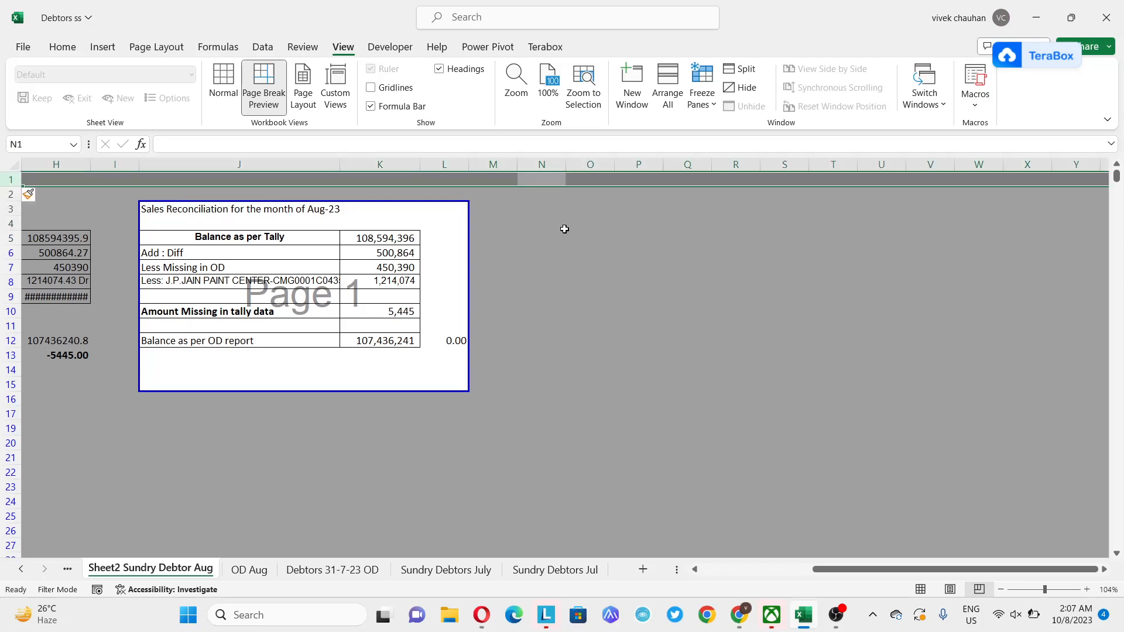
- Extend the print area upward to include the blank row 2 above the title
mouse_move(409, 202)
mouse_down()
mouse_move(410, 187)
mouse_move(412, 201)
mouse_up()
click(417, 214)
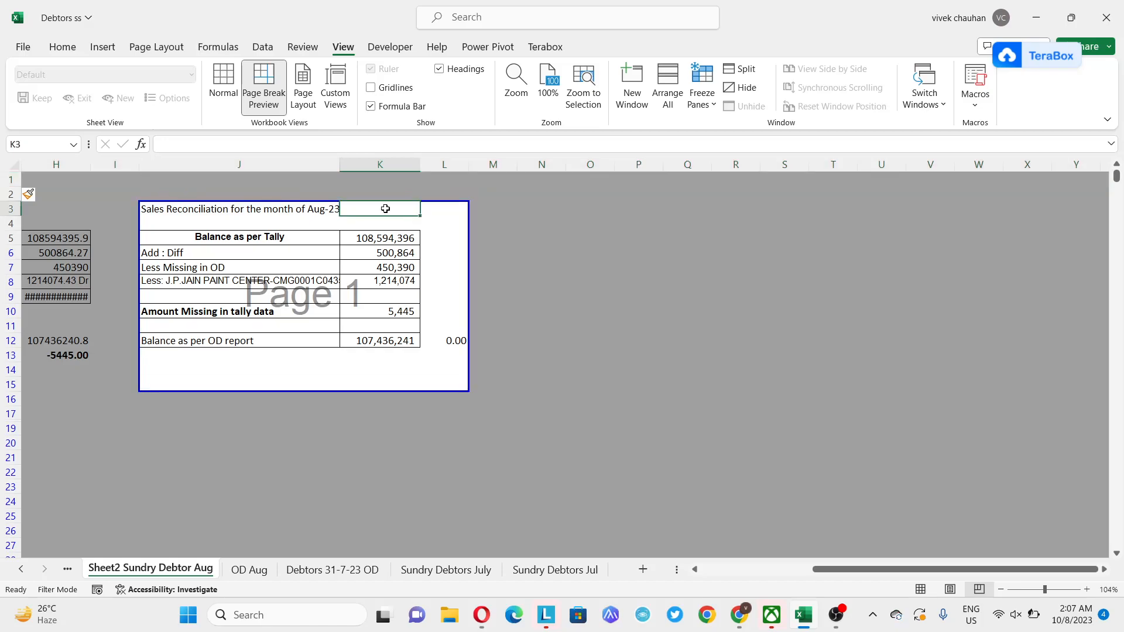
drag(327, 201, 330, 187)
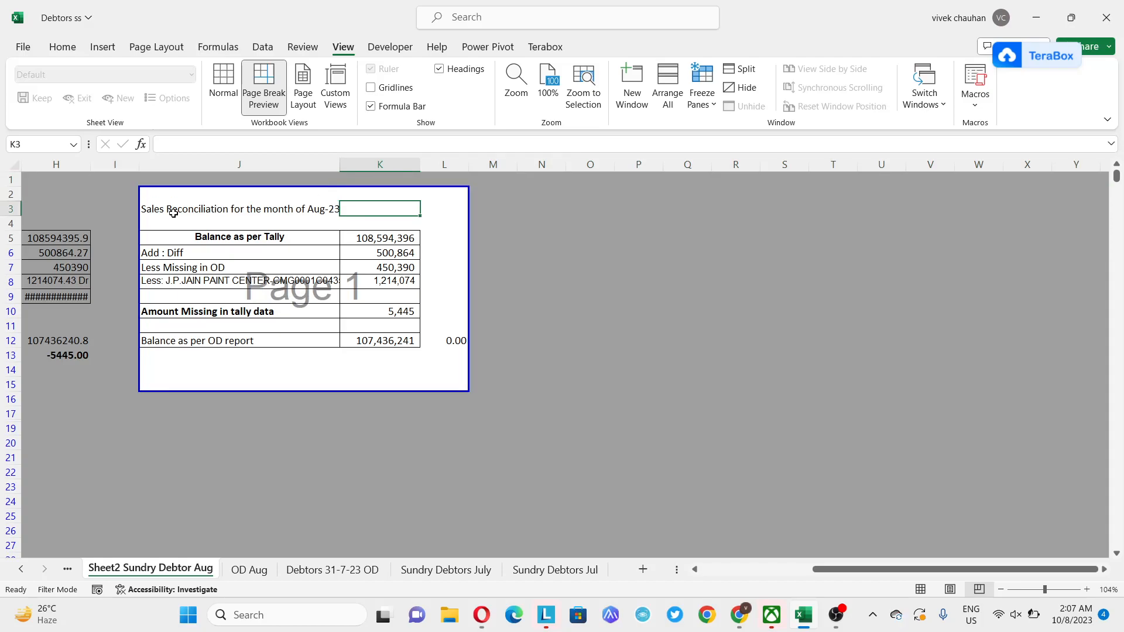
- Narrow column I and extend the print area to include it as a margin beside the summary
drag(139, 164, 121, 163)
drag(110, 161, 112, 162)
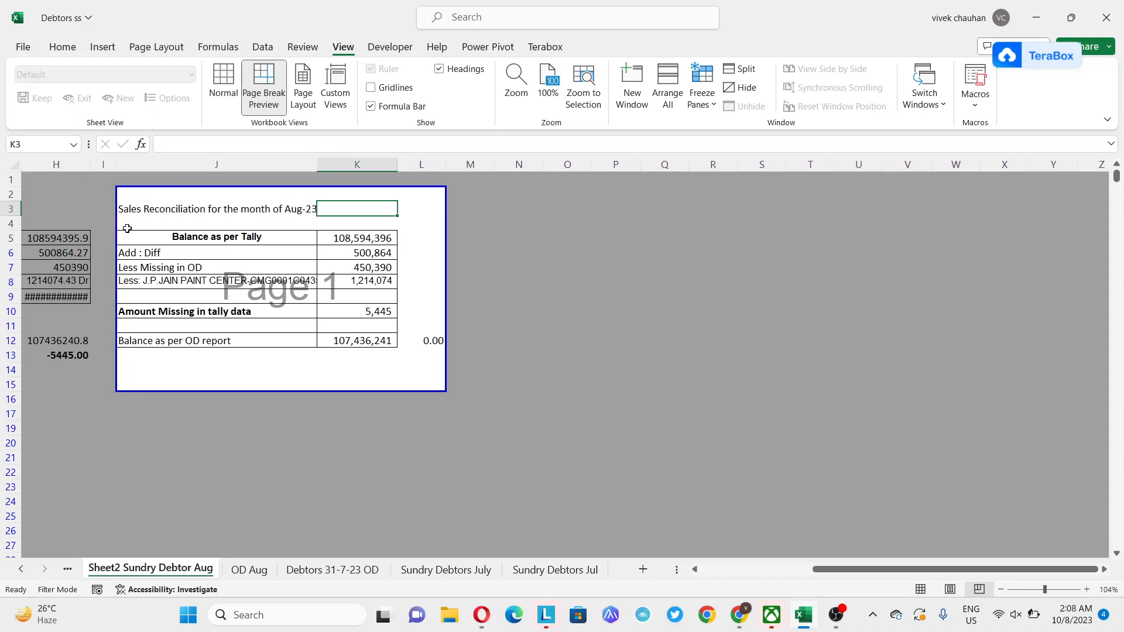
drag(115, 232, 90, 232)
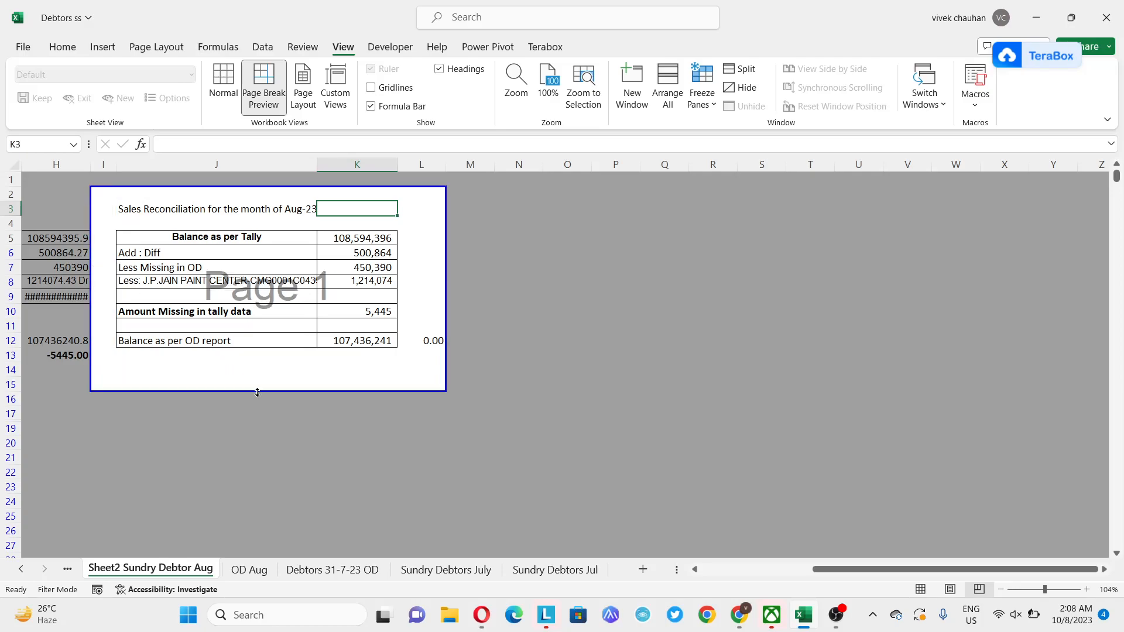
key(Down)
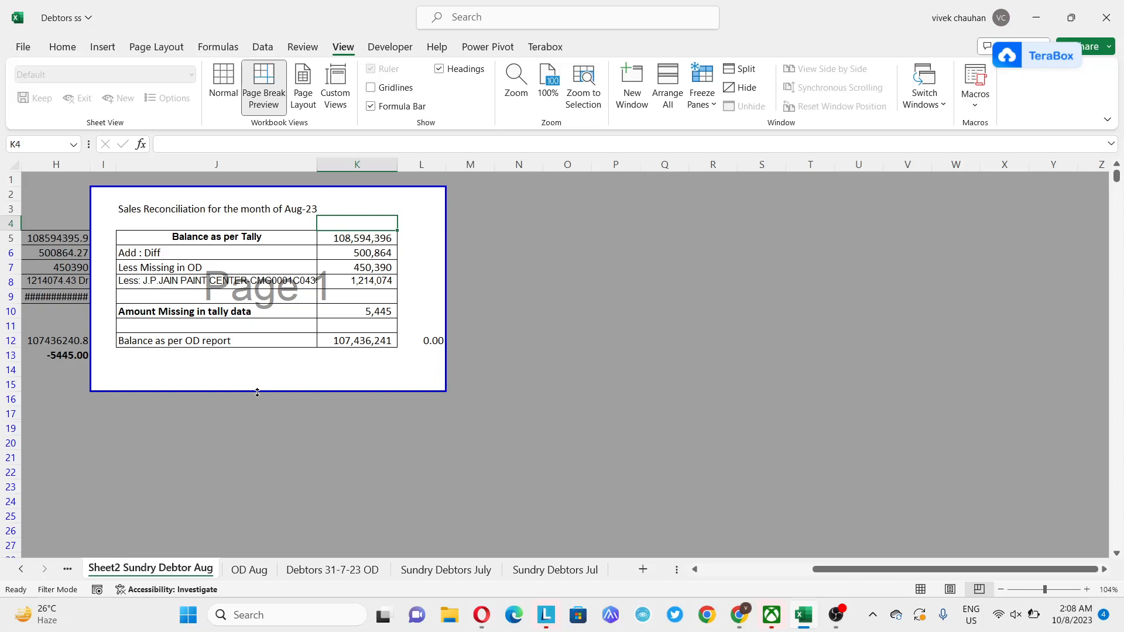